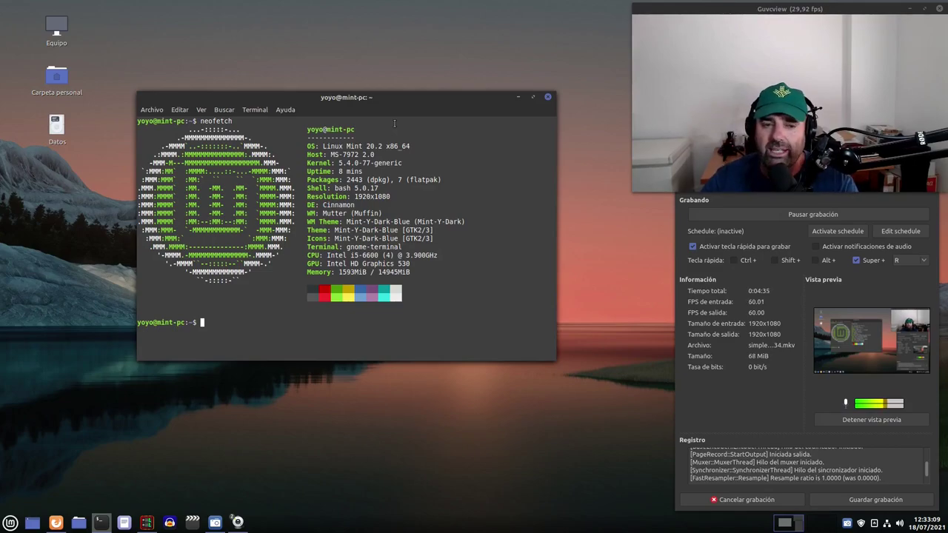
Open the Temas page of the system settings, minimizing the terminal and moving the settings window clear of the recorder
left_click(10, 523)
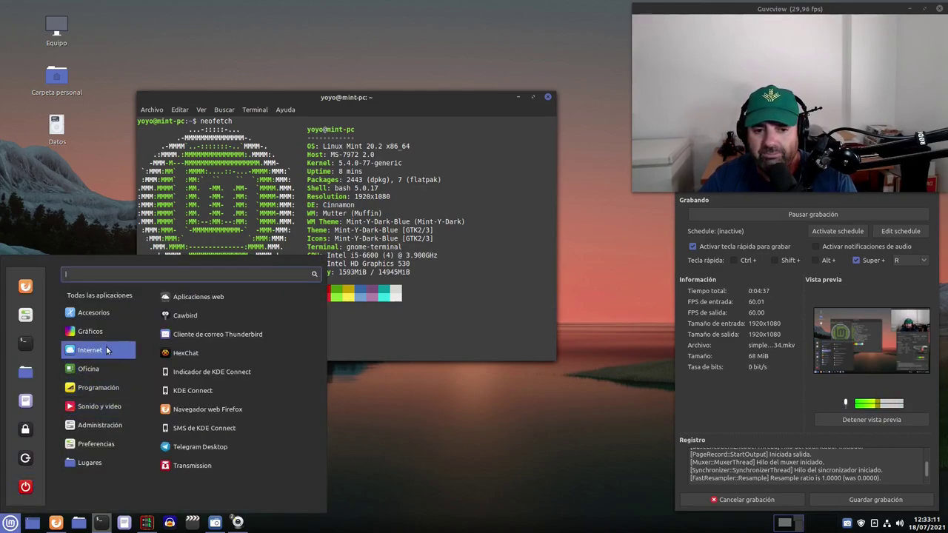
left_click(30, 325)
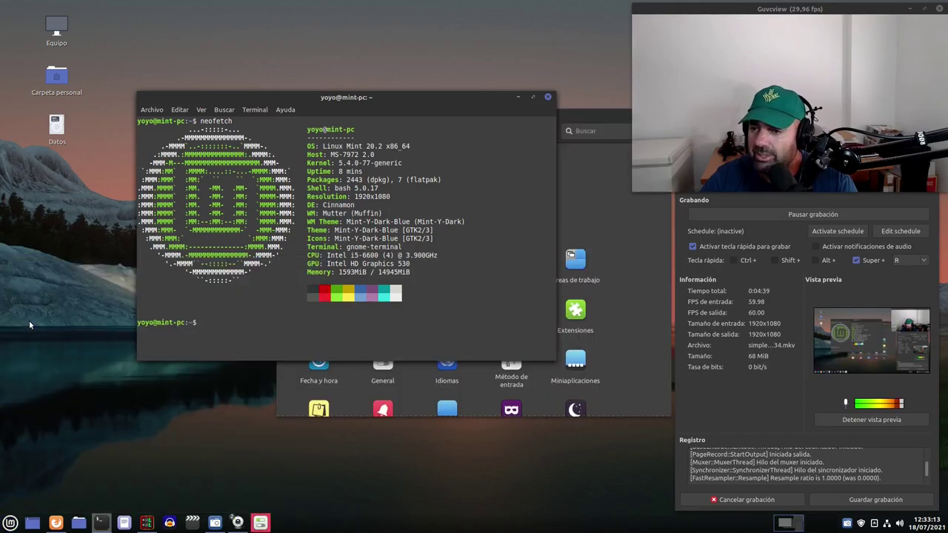
left_click(518, 98)
left_click_drag(528, 115, 381, 69)
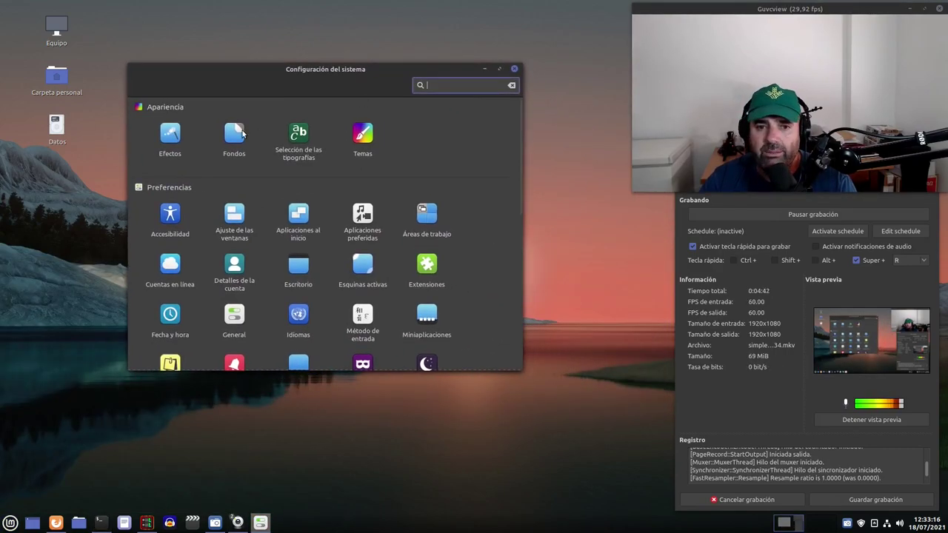
left_click(363, 137)
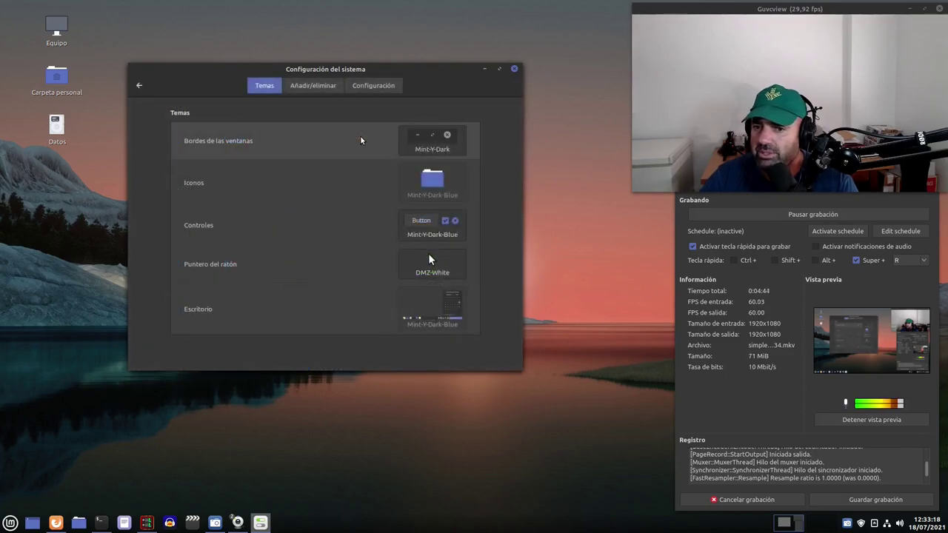
Look through the window border themes and the applications listed in the Preferencias category
left_click(441, 143)
left_click(426, 77)
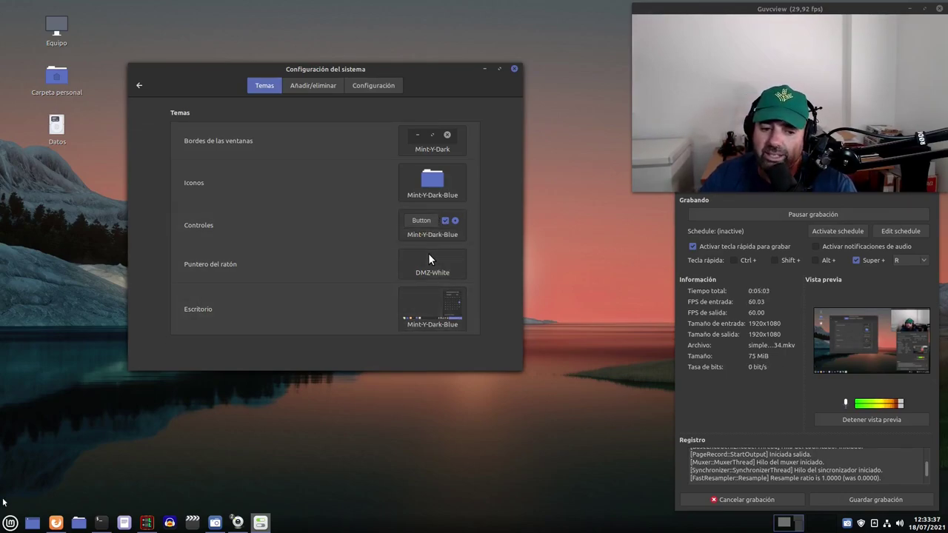
left_click(8, 523)
mouse_move(97, 444)
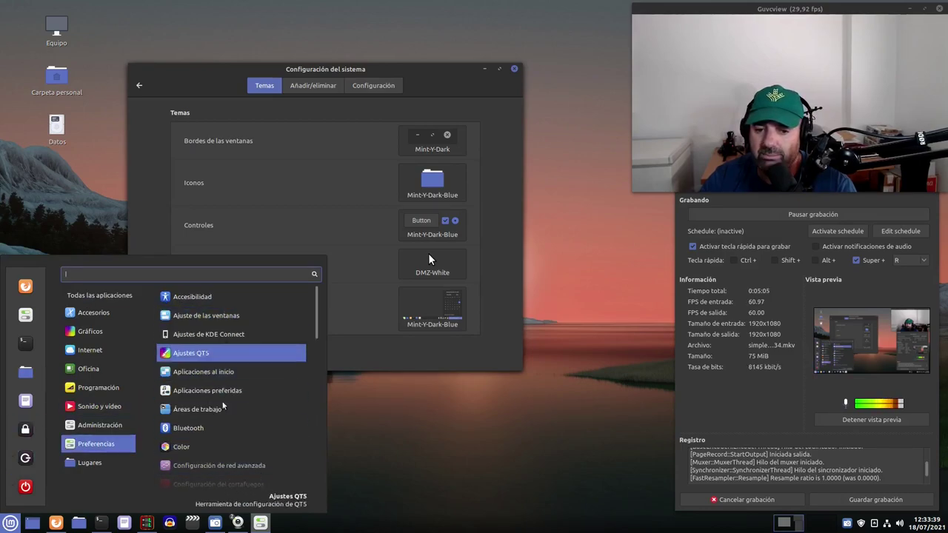
left_click(461, 491)
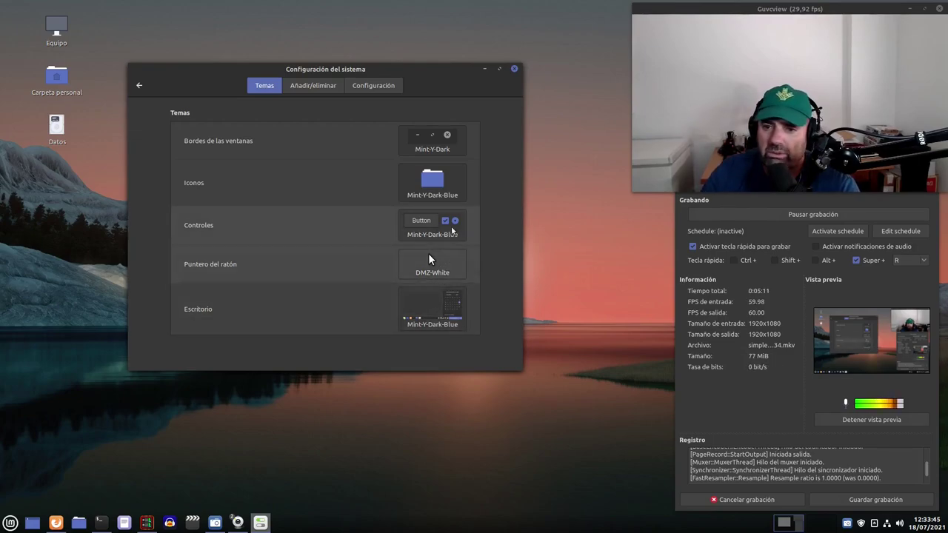
Look through the available icon themes without choosing one and minimize the settings window
left_click(454, 194)
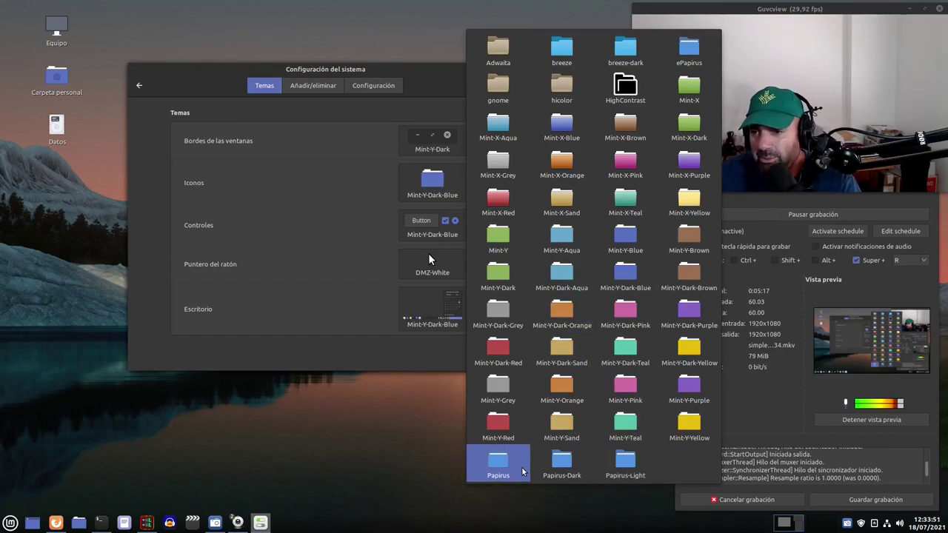
left_click(444, 80)
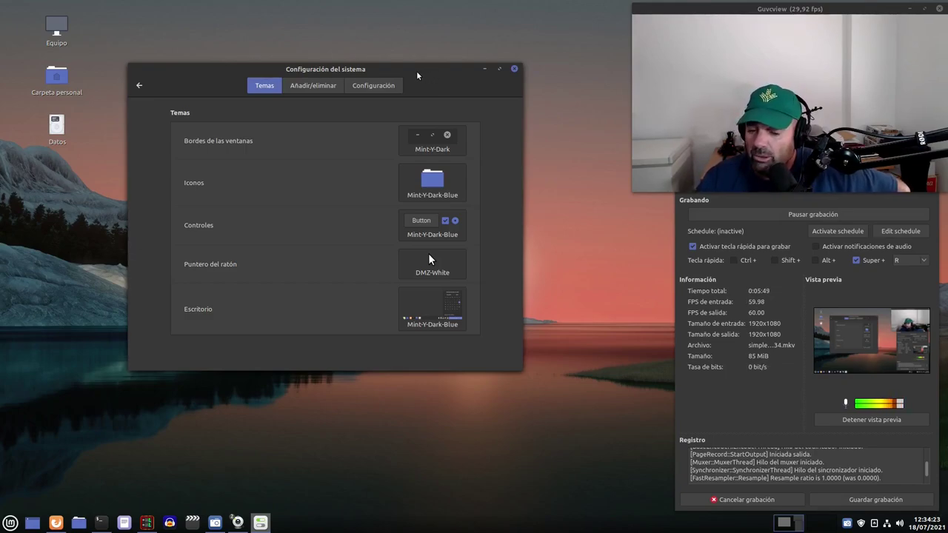
left_click(484, 68)
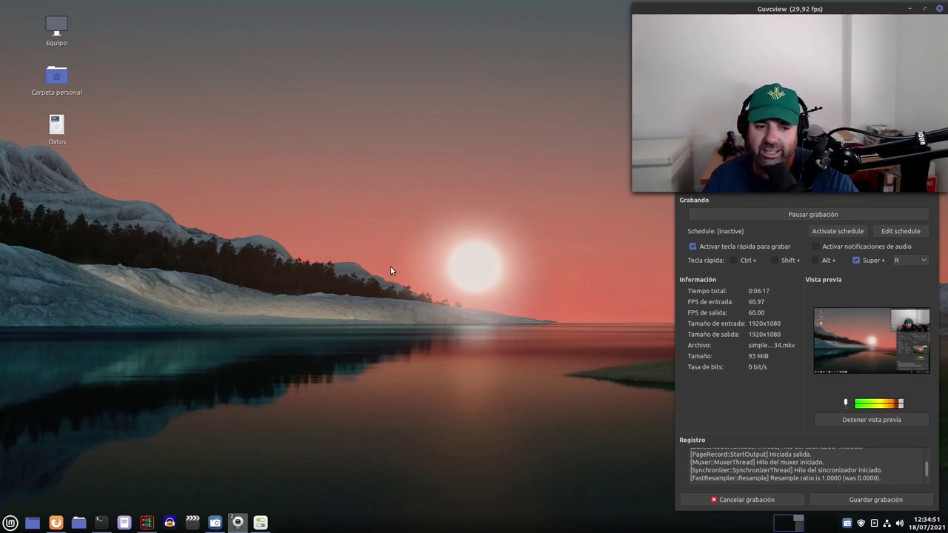
Restore the terminal to examine the neofetch output, highlighting the kernel version, and minimize the terminal again
left_click(102, 523)
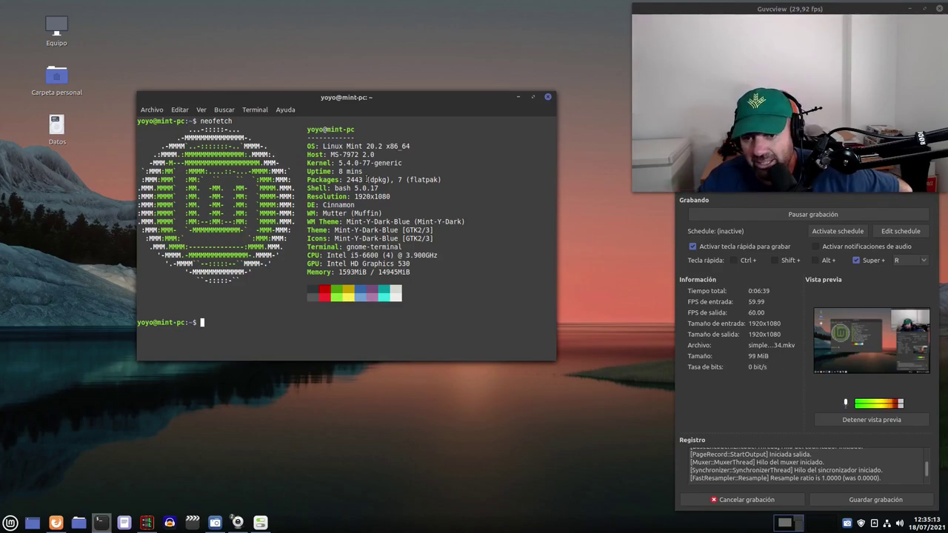
left_click_drag(409, 163, 332, 164)
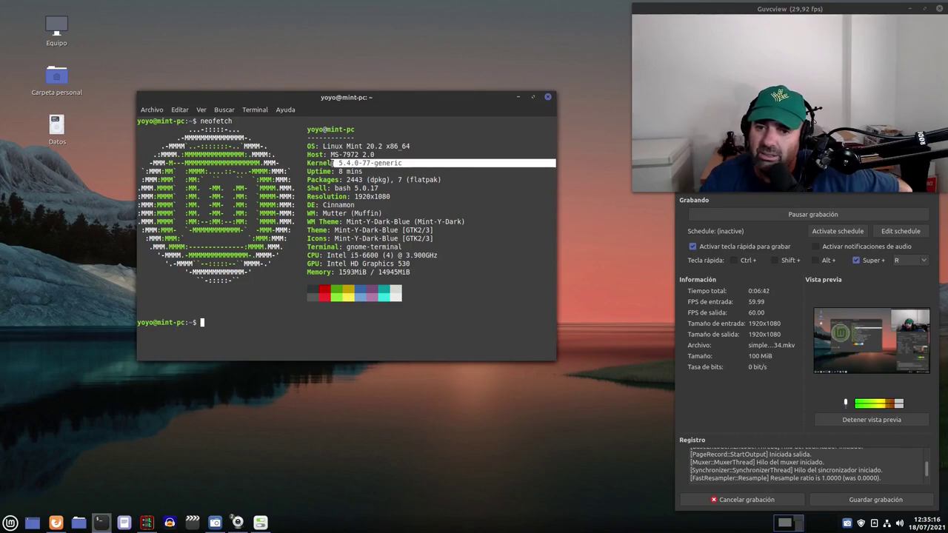
left_click(435, 172)
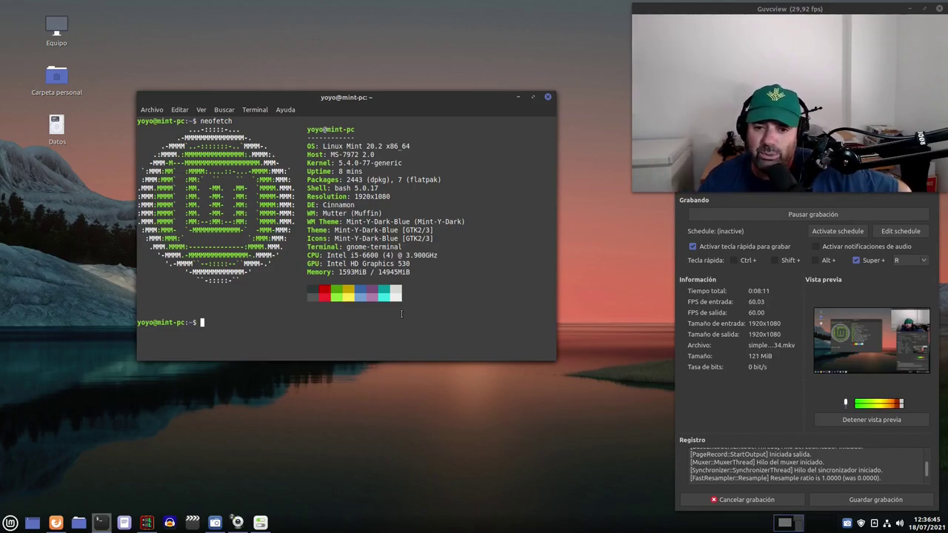
left_click(518, 97)
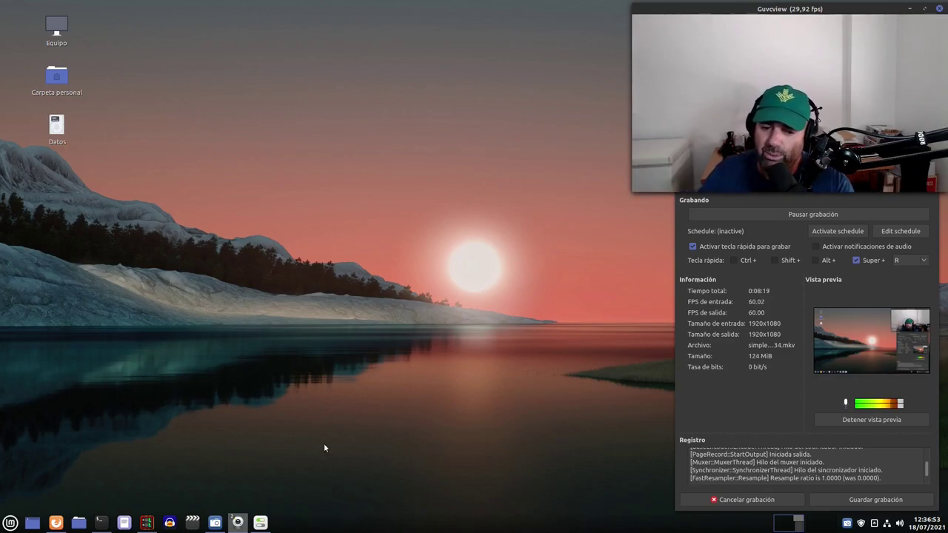
left_click(104, 524)
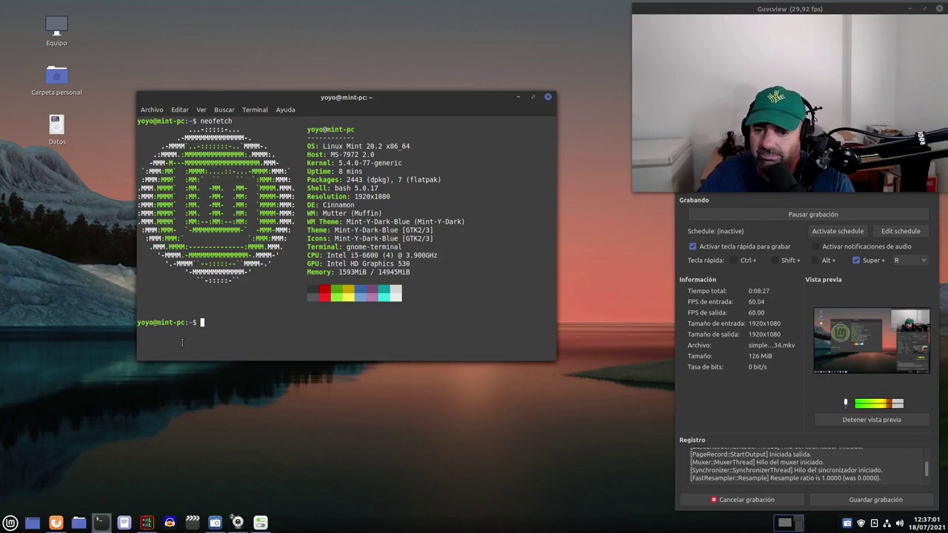
left_click(516, 95)
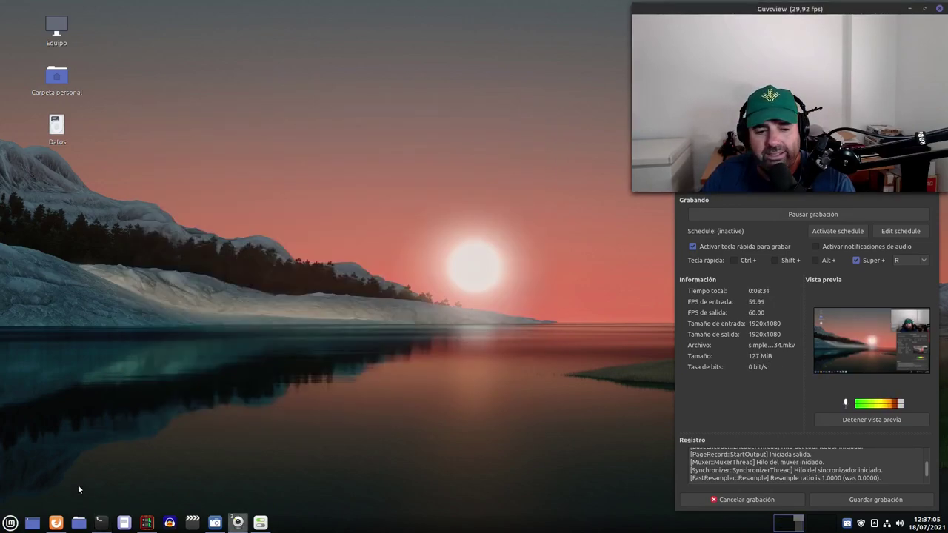
Open a new system settings window and review Información del sistema under Hardware
left_click(11, 523)
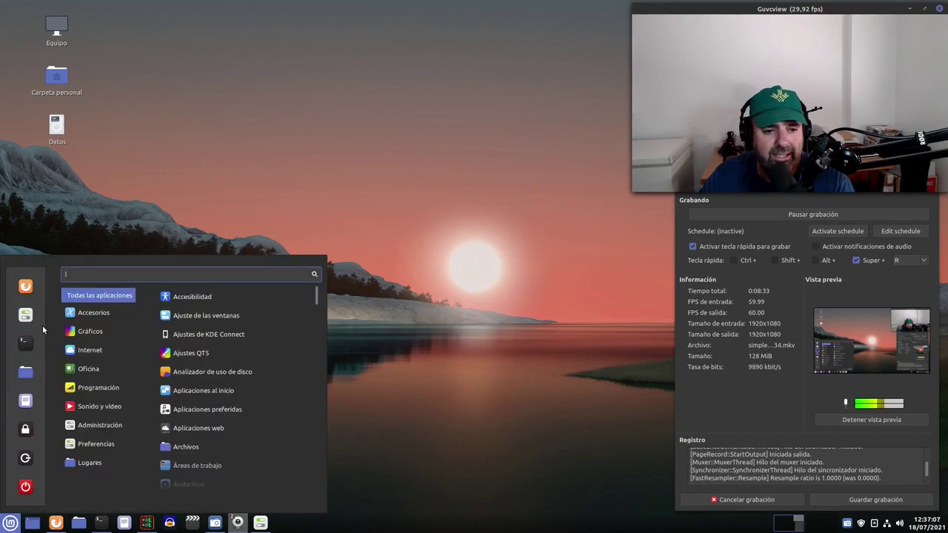
left_click(32, 317)
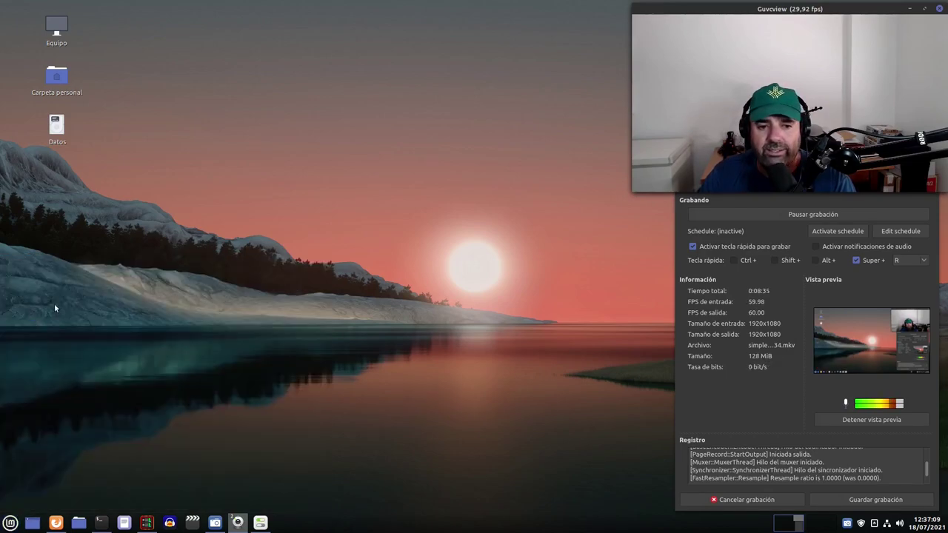
left_click_drag(500, 113, 286, 83)
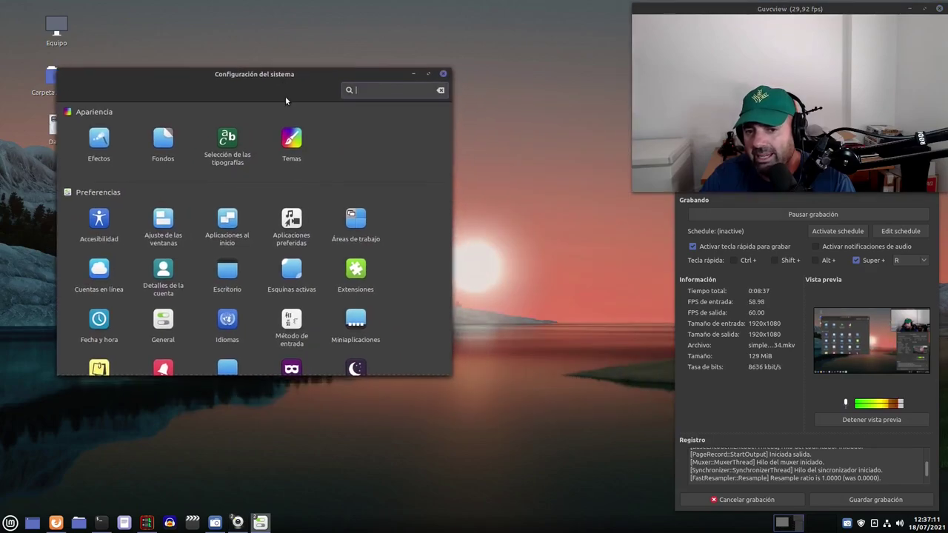
scroll(328, 216, "down", 3)
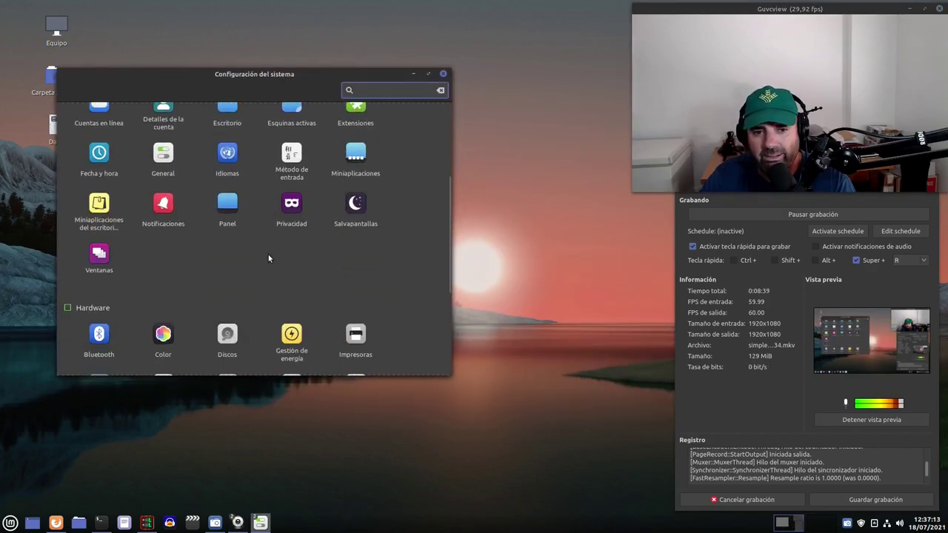
scroll(269, 257, "down", 3)
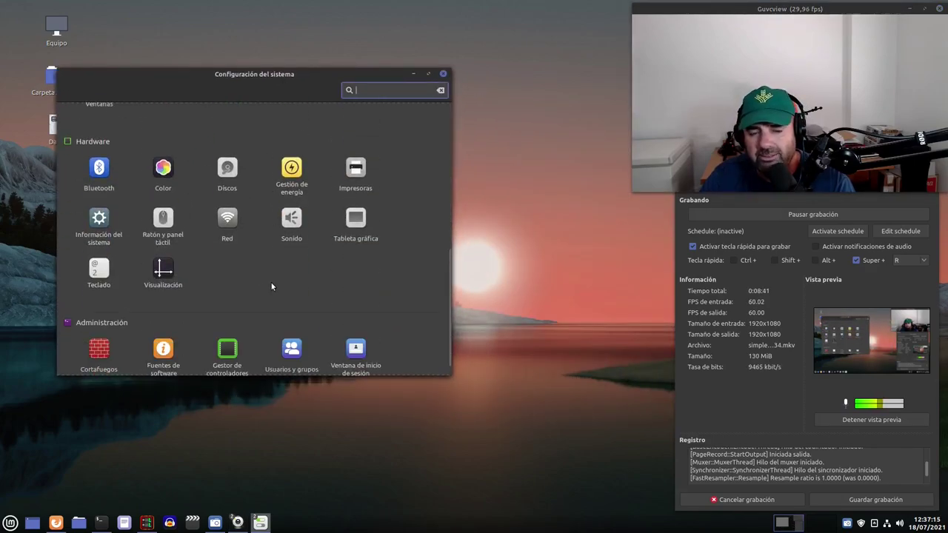
left_click(99, 222)
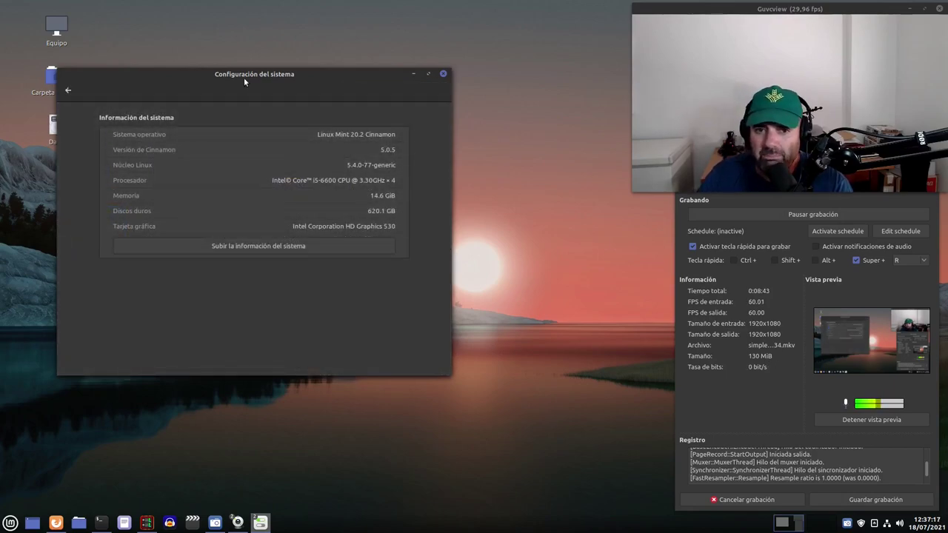
left_click_drag(252, 86, 338, 101)
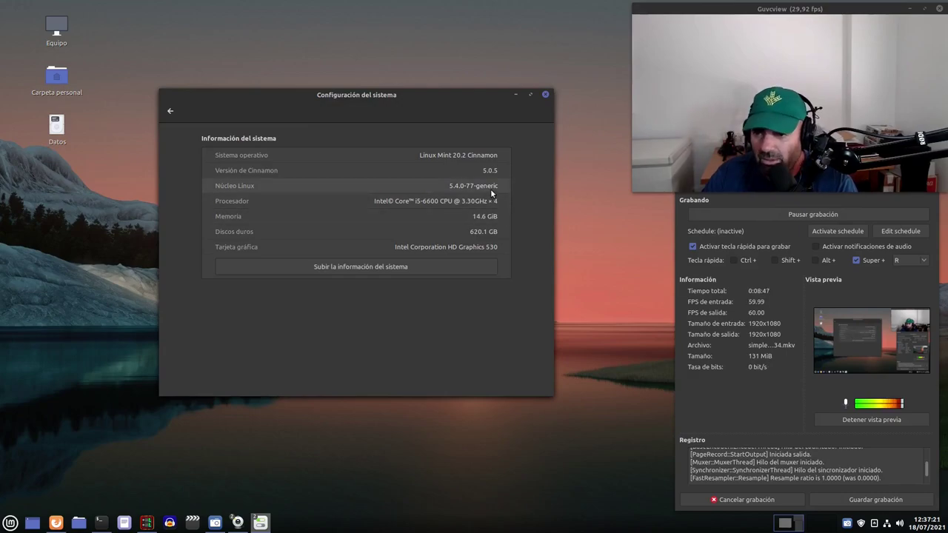
left_click_drag(400, 95, 419, 95)
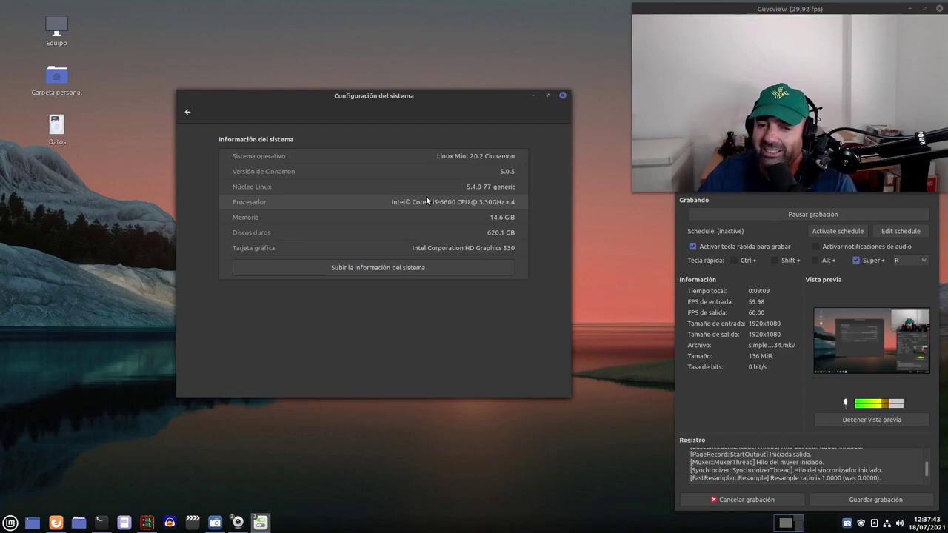
left_click_drag(443, 94, 428, 66)
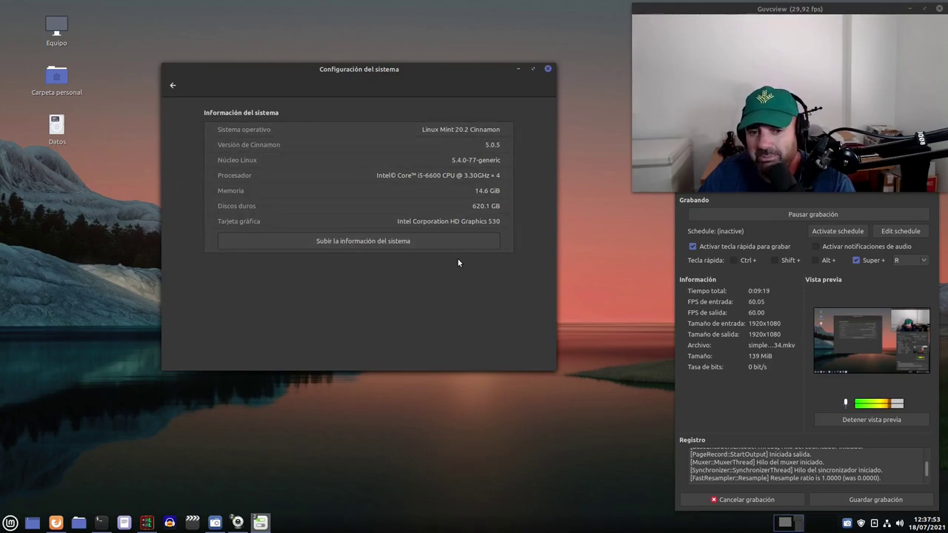
Return to the system settings overview and enlarge its window to examine the Apariencia, Preferencias, Hardware and Administración categories
left_click(171, 87)
left_click_drag(354, 74, 222, 35)
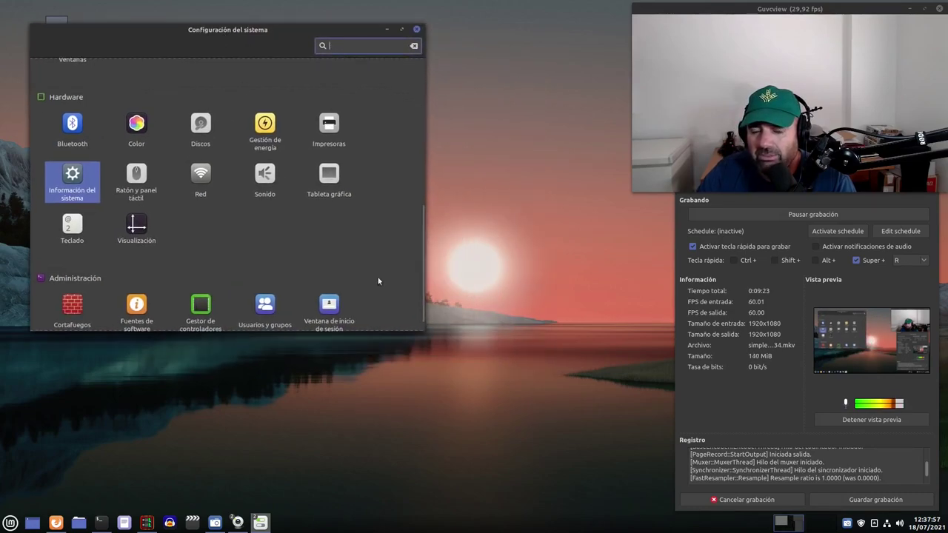
left_click_drag(424, 340, 624, 488)
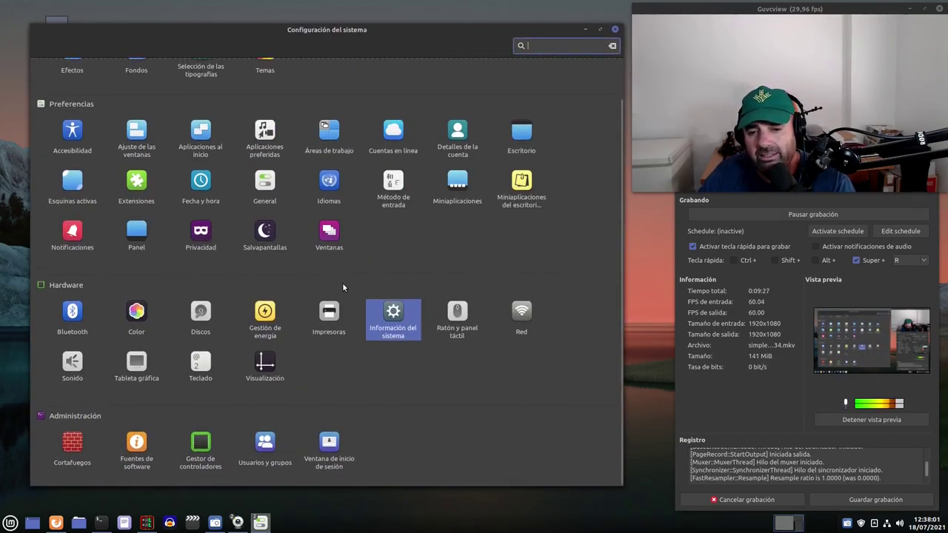
scroll(343, 287, "up", 2)
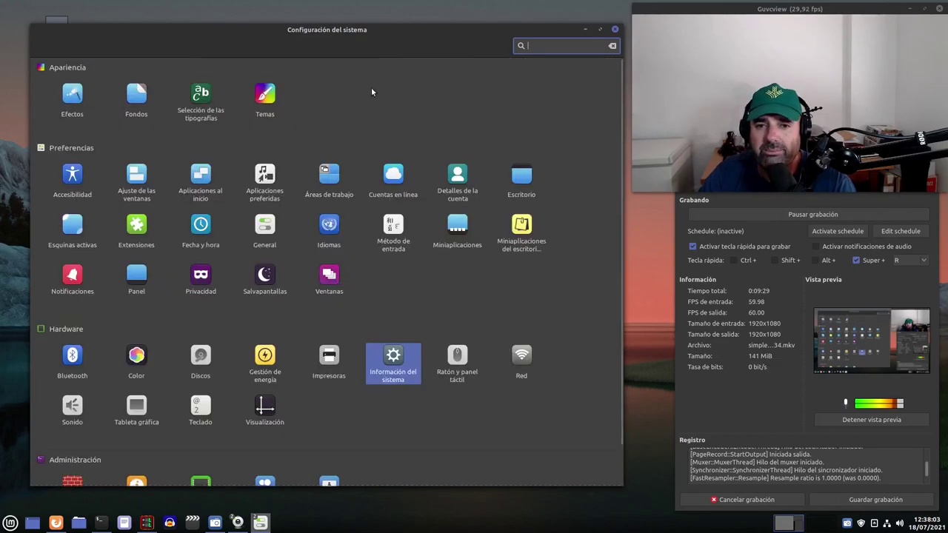
left_click_drag(346, 36, 355, 32)
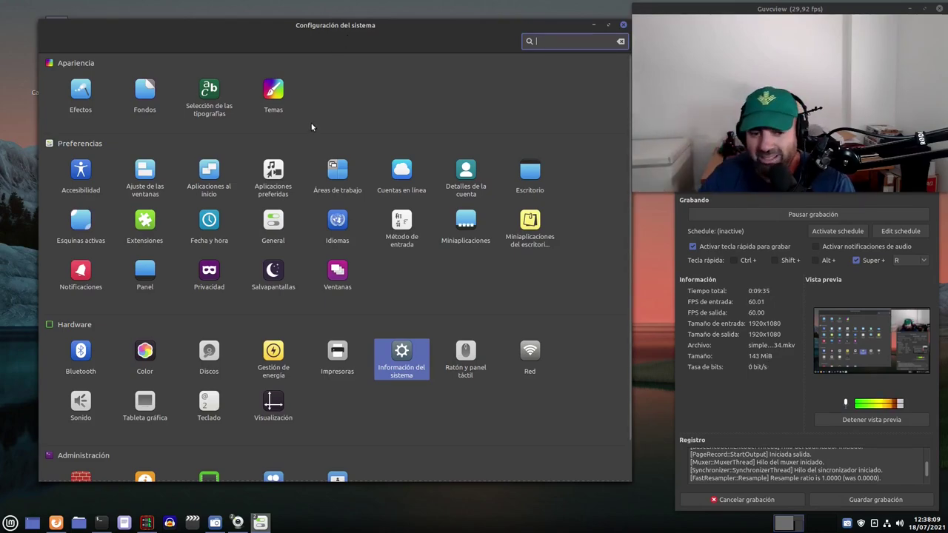
scroll(401, 377, "down", 1)
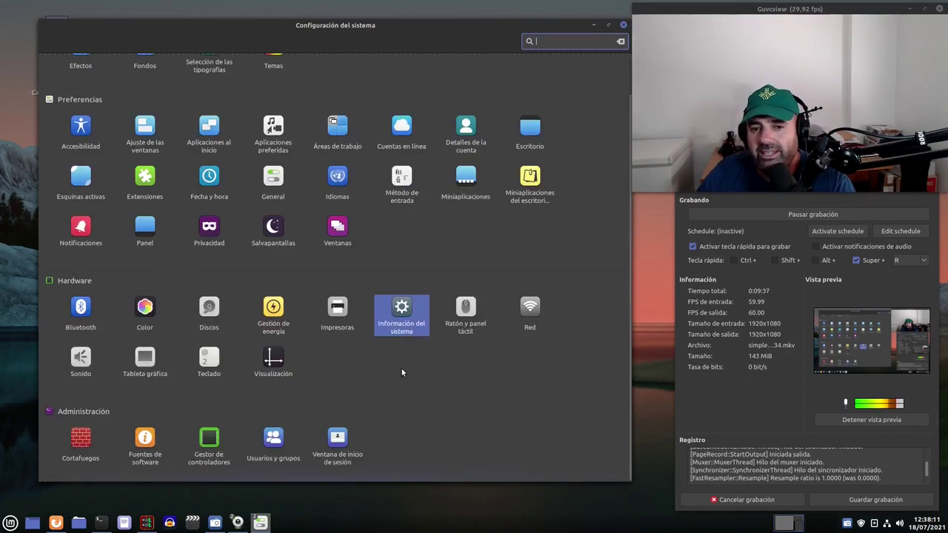
scroll(403, 361, "up", 1)
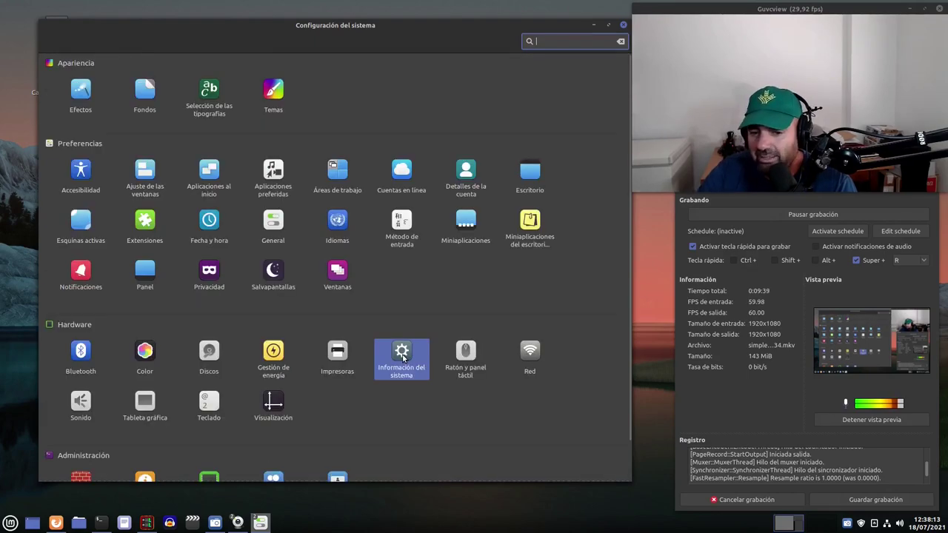
scroll(403, 359, "down", 1)
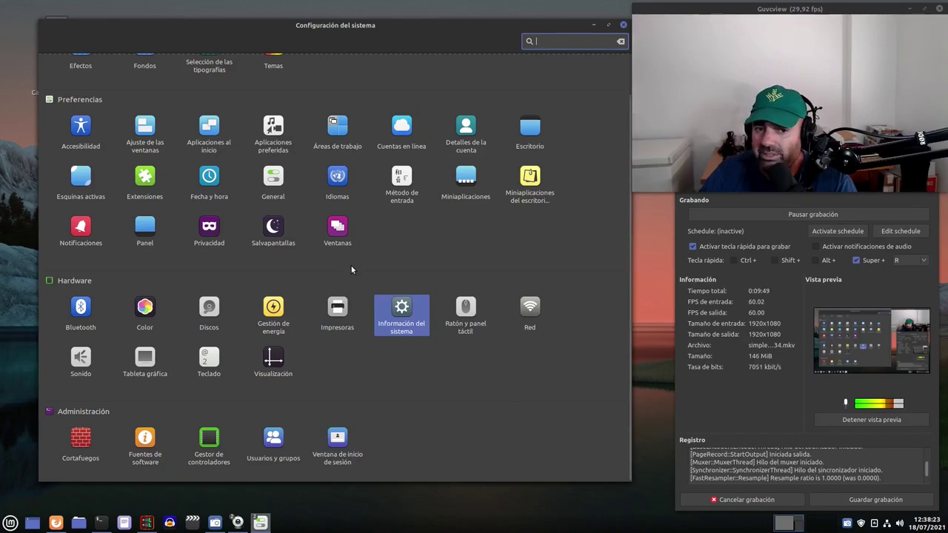
Open the Esquinas activas settings and trigger the enabled hot corner to show all windows, returning to the settings window
left_click(87, 184)
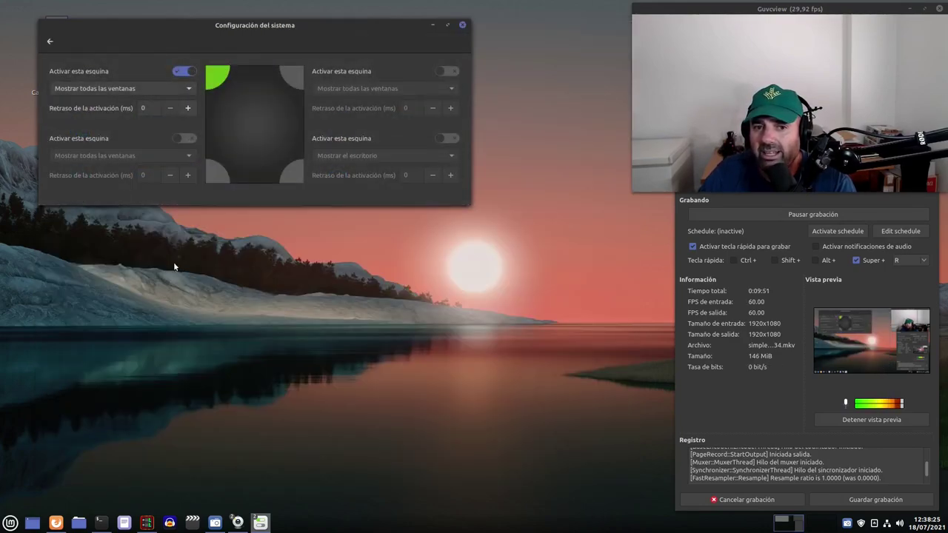
mouse_move(0, 0)
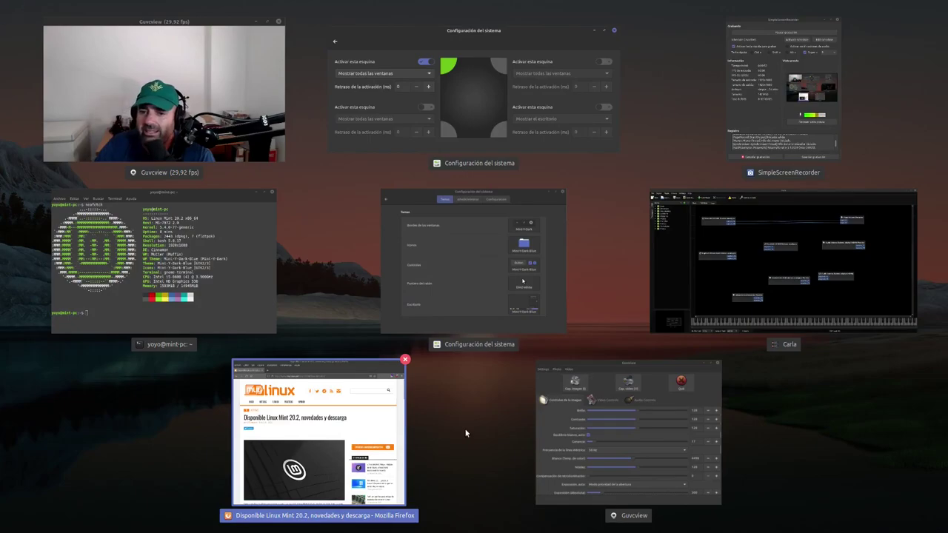
left_click(366, 108)
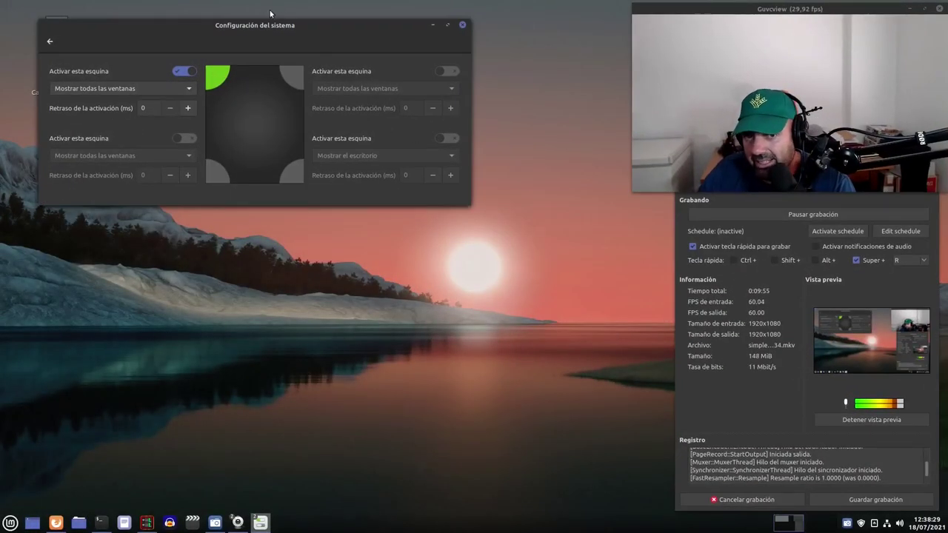
Trigger the enabled hot corner once more, return to the system settings overview and close its window
mouse_move(0, 0)
left_click(498, 297)
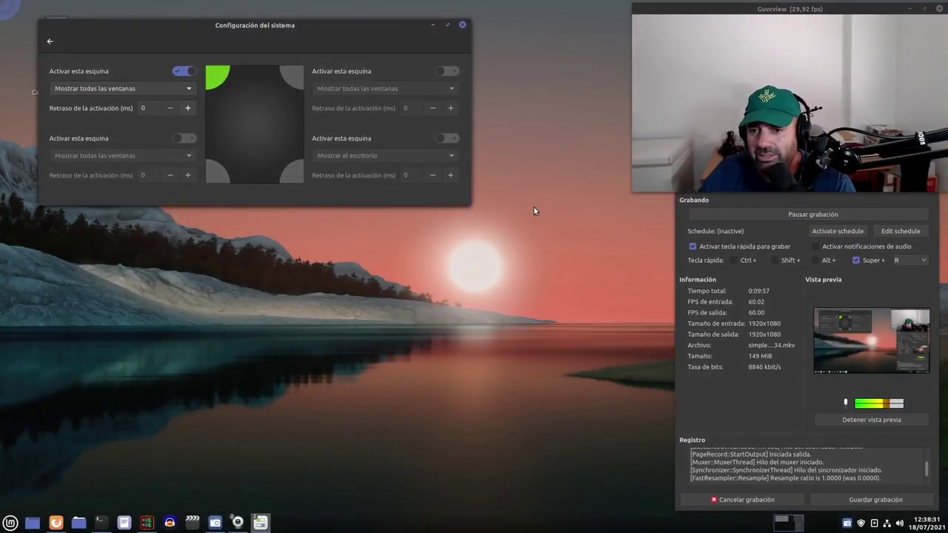
left_click_drag(383, 31, 538, 154)
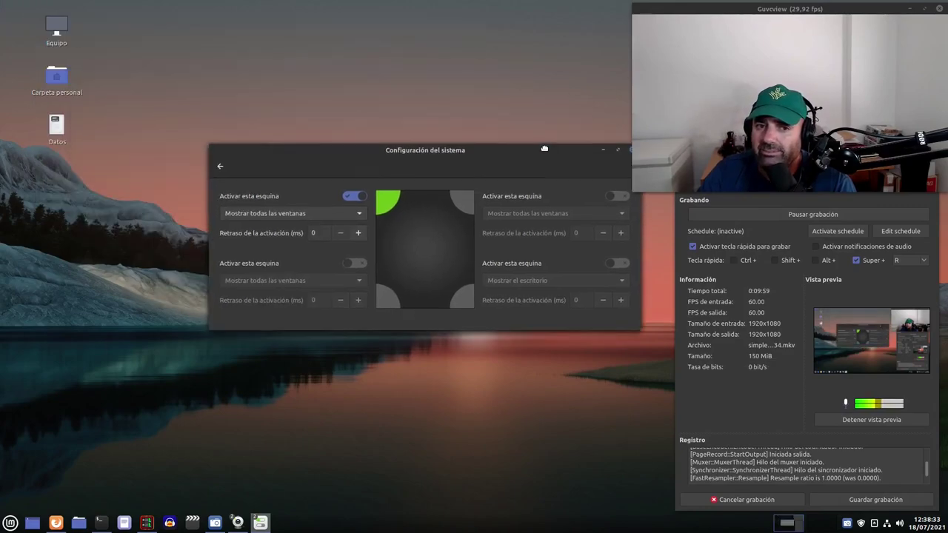
left_click(230, 165)
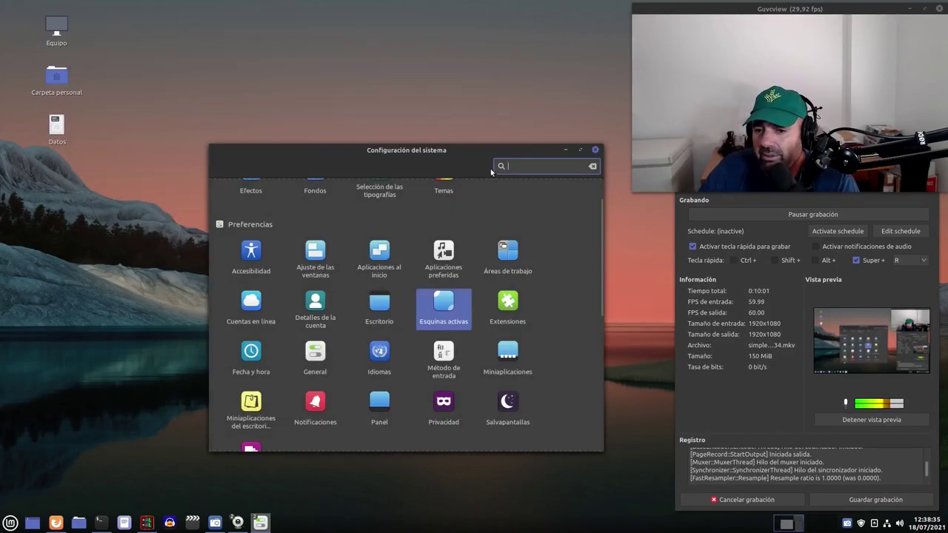
left_click(595, 151)
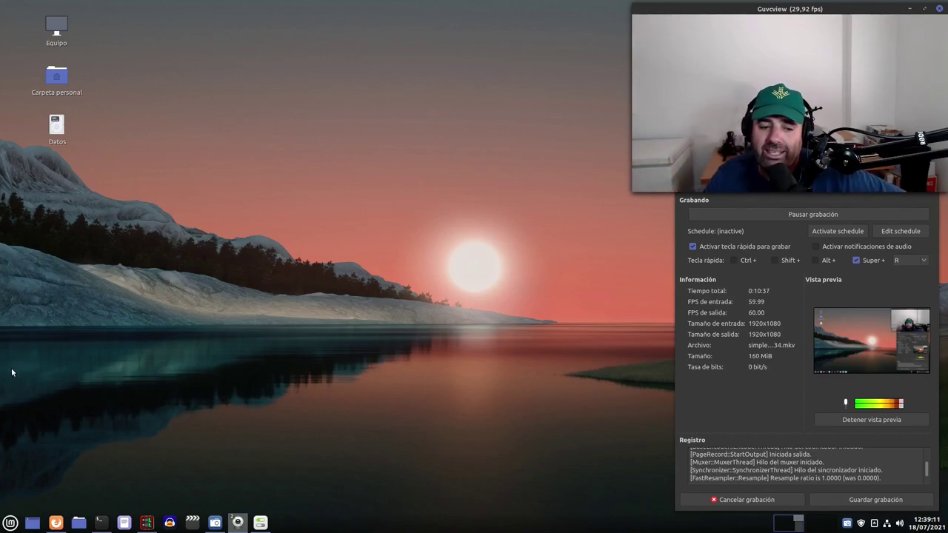
Switch to Firefox and review the headline and opening paragraphs of the MuyLinux article "Disponible Linux Mint 20.2, novedades y descarga"
mouse_move(55, 523)
left_click(40, 445)
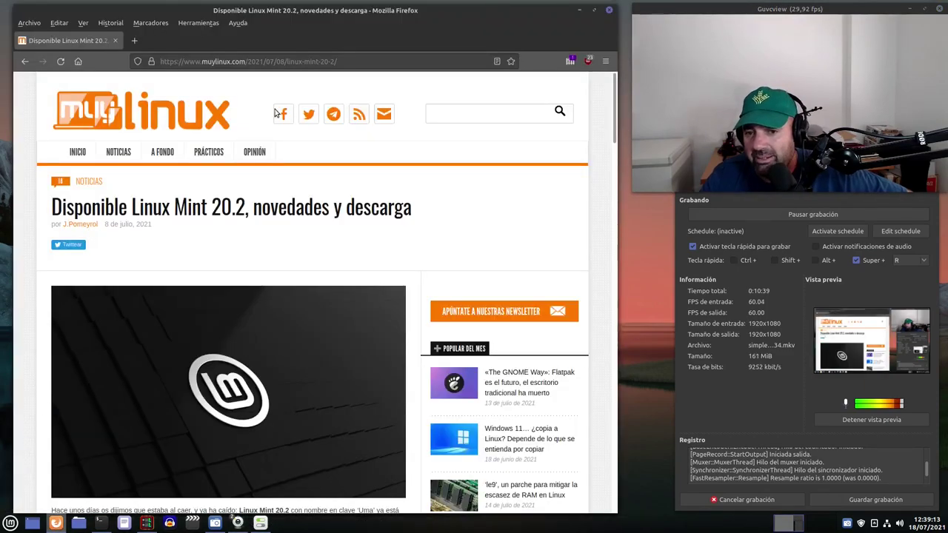
left_click_drag(334, 14, 340, 13)
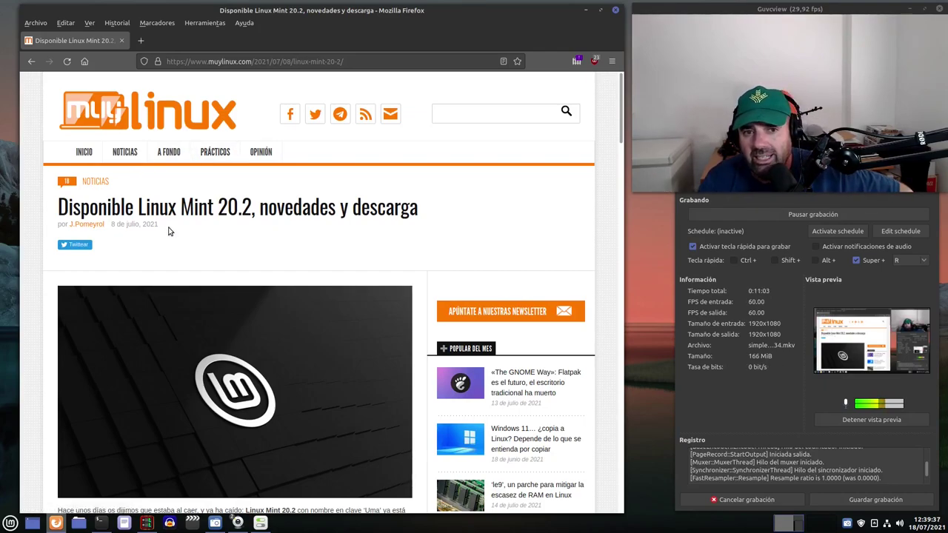
scroll(170, 230, "down", 5)
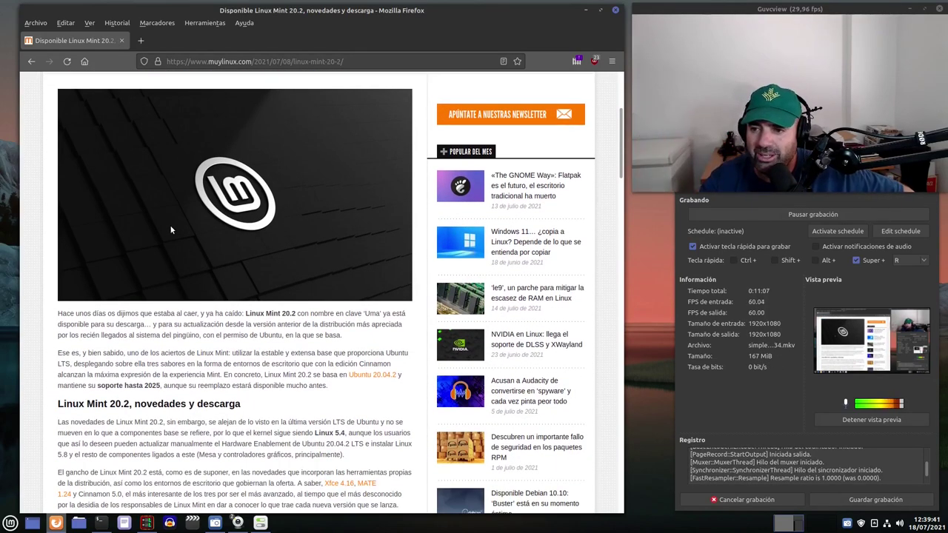
scroll(170, 230, "up", 5)
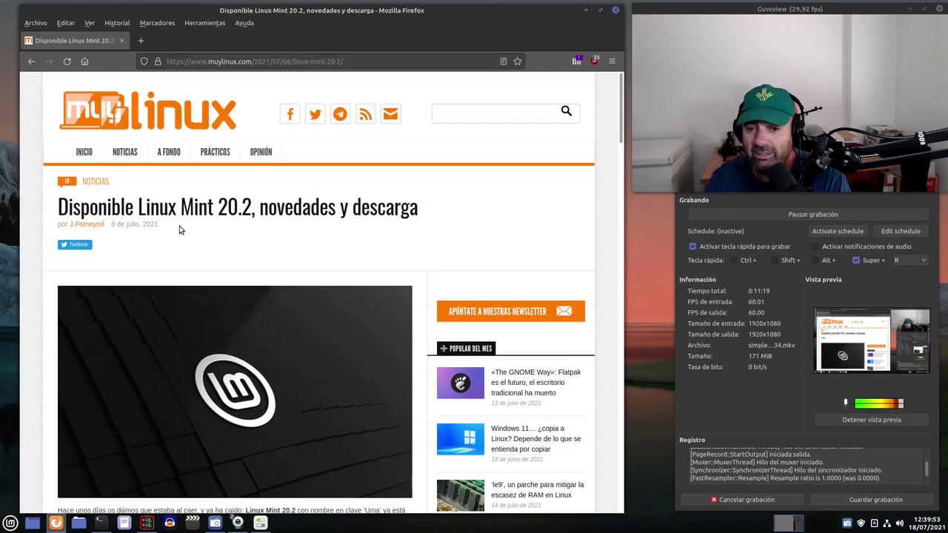
scroll(297, 247, "down", 5)
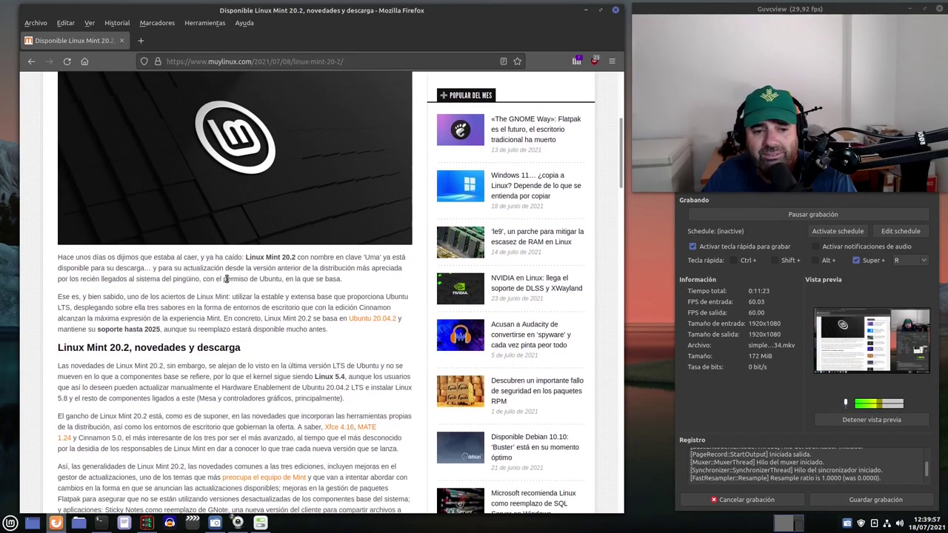
scroll(225, 316, "up", 5)
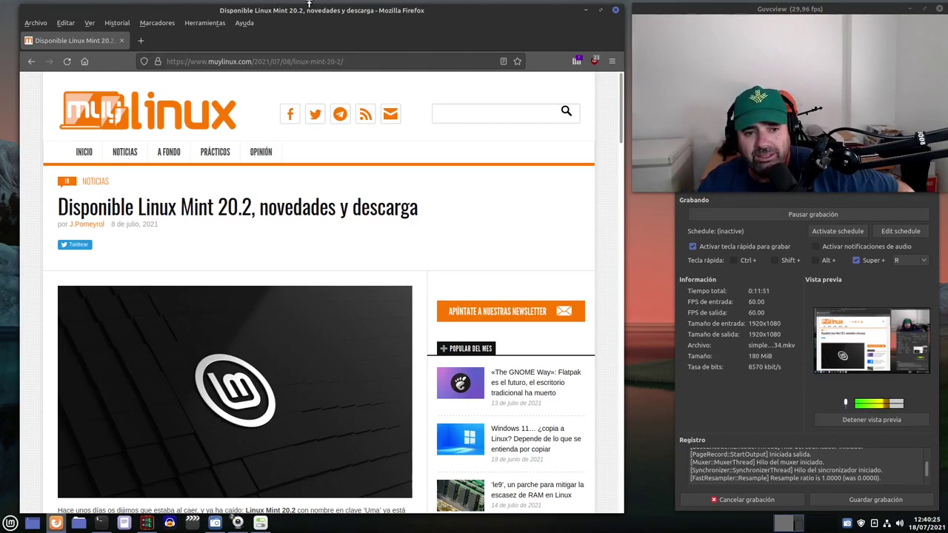
Highlight "soporte hasta 2025" in the article's introduction, then clear the selection
scroll(246, 311, "down", 5)
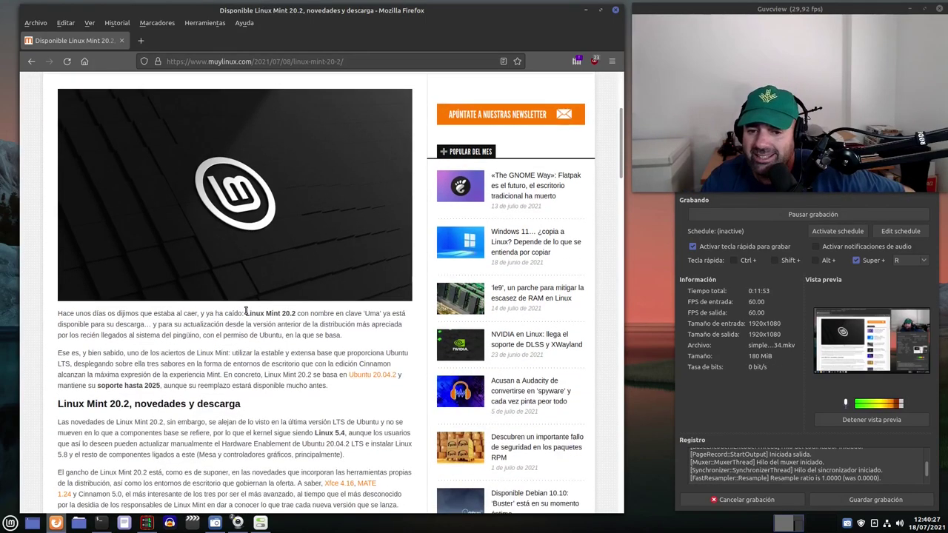
scroll(246, 311, "down", 1)
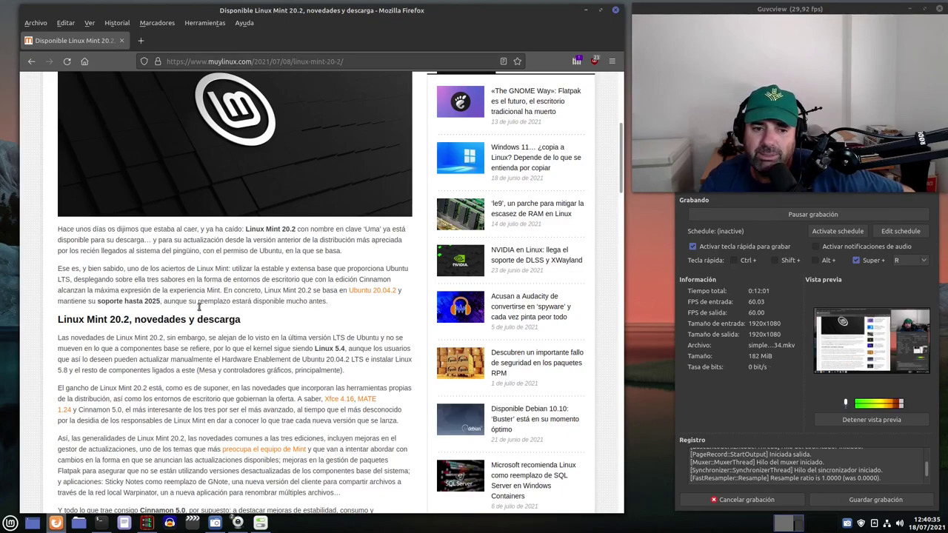
left_click_drag(164, 305, 100, 304)
left_click(315, 322)
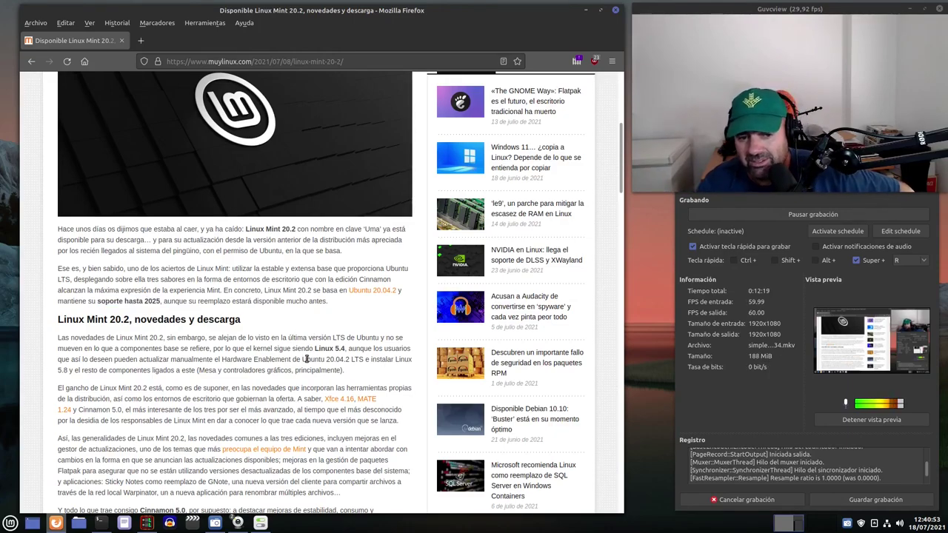
Highlight the paragraph about the Linux 5.4 kernel and the Ubuntu 20.04.2 LTS Hardware Enablement, then clear the selection
scroll(288, 346, "down", 1)
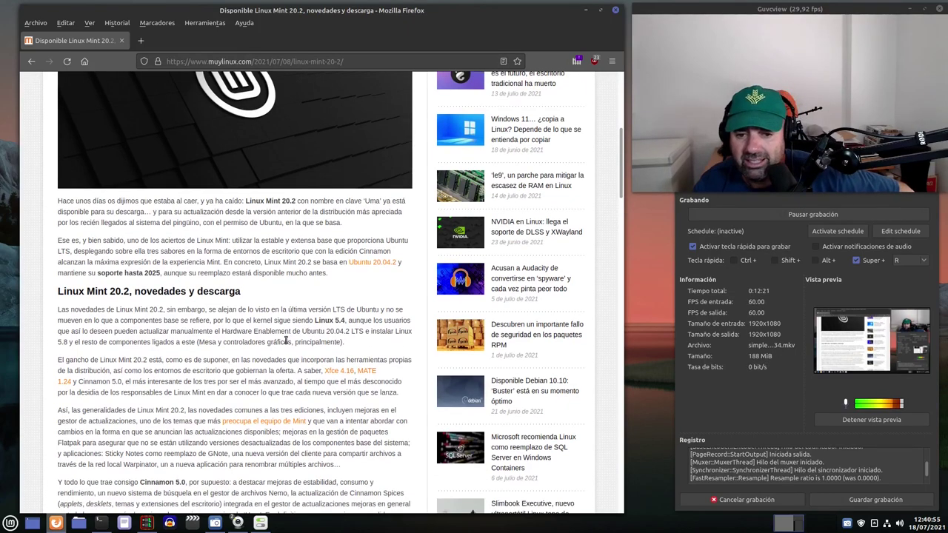
left_click_drag(350, 344, 52, 314)
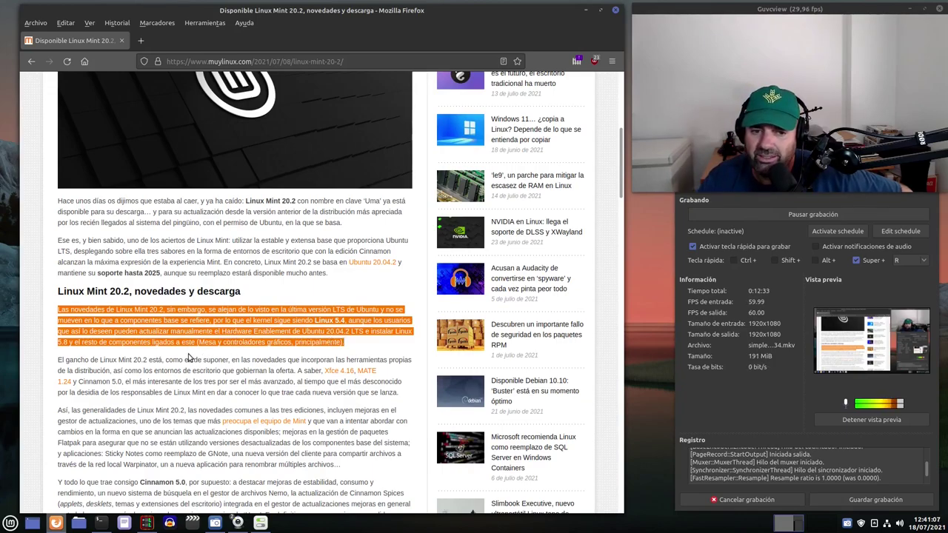
left_click(349, 343)
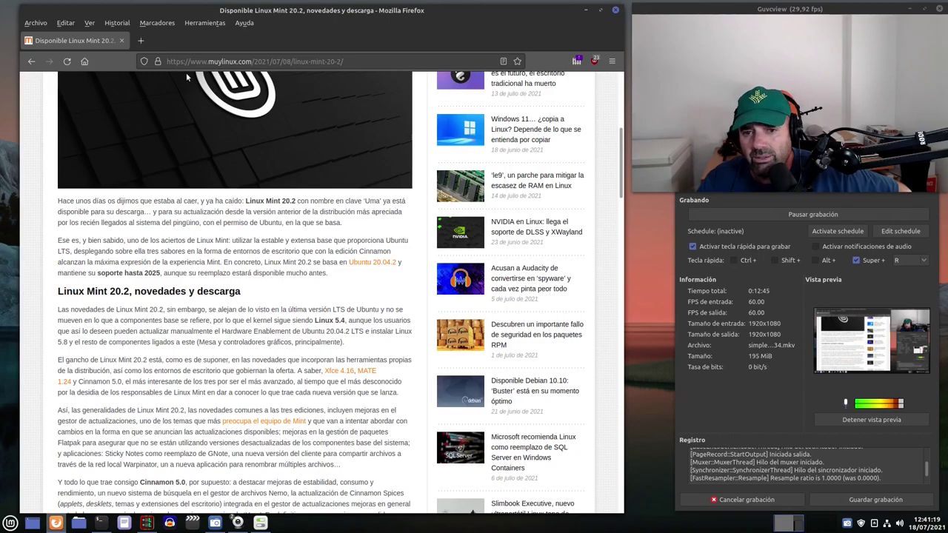
Open the bookmarked site Salmorejo Geek – Batiburrillo Digital in a new browser tab
left_click(141, 40)
left_click(157, 22)
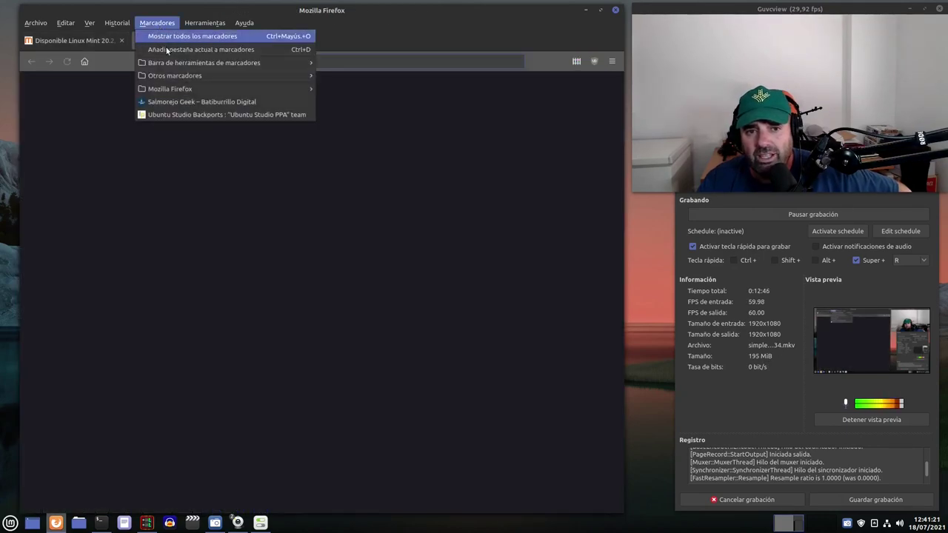
left_click(169, 101)
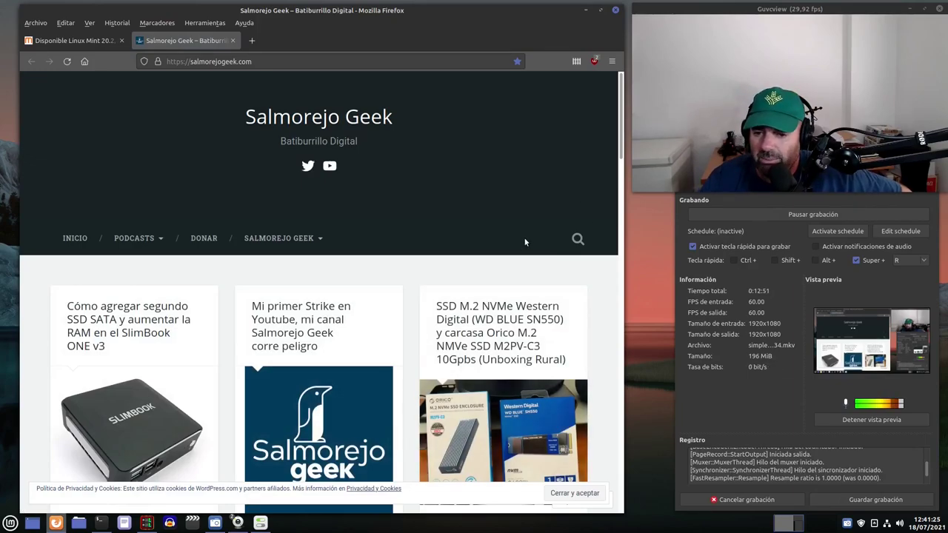
scroll(527, 234, "down", 2)
scroll(533, 222, "up", 2)
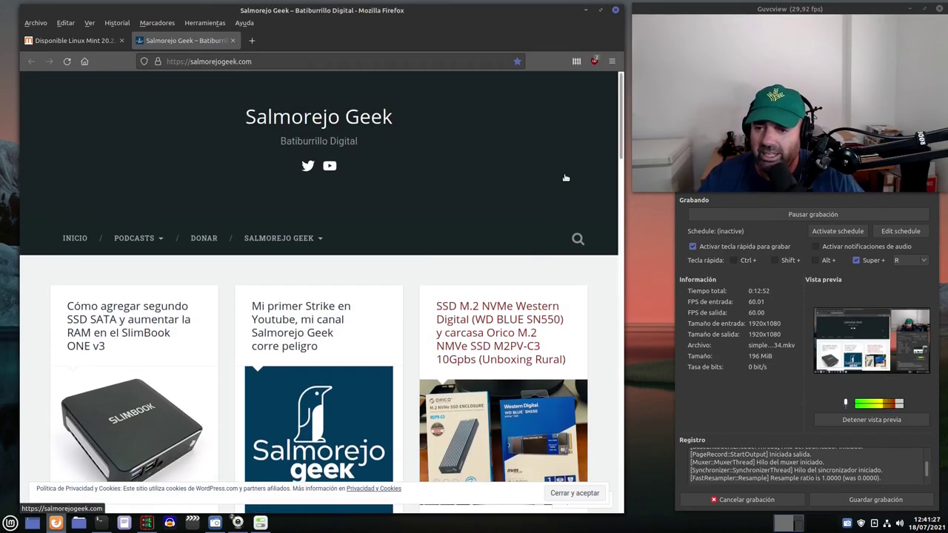
Search the site for "mesa" and open the article "MESA siempre a la última con el PPA de Kisak (Ubuntu, Linux Mint y basadas)"
left_click(578, 239)
type("mesa")
key("Return")
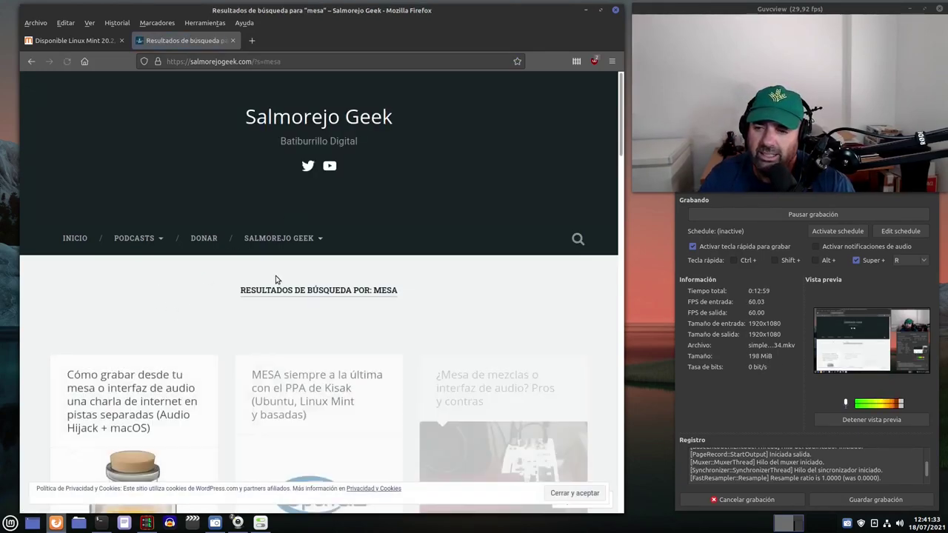
scroll(271, 284, "down", 5)
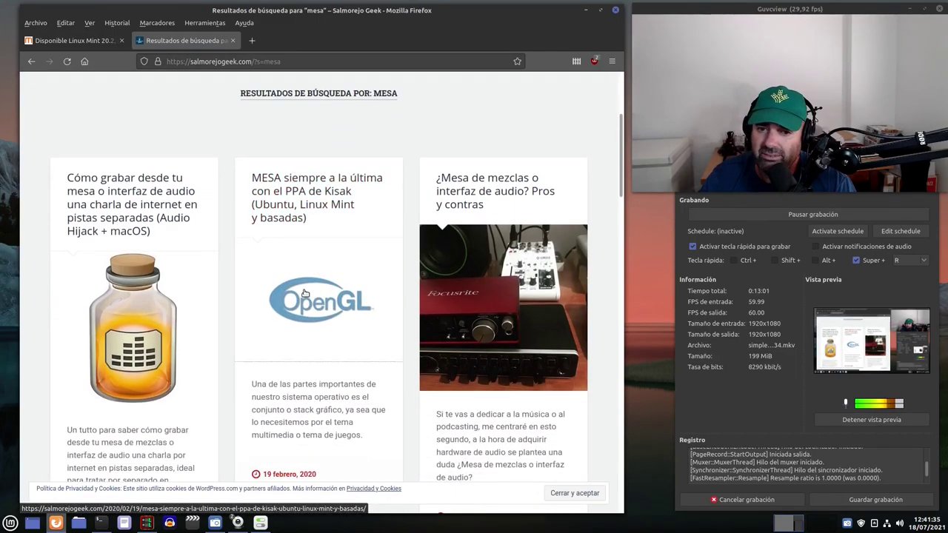
left_click(305, 294)
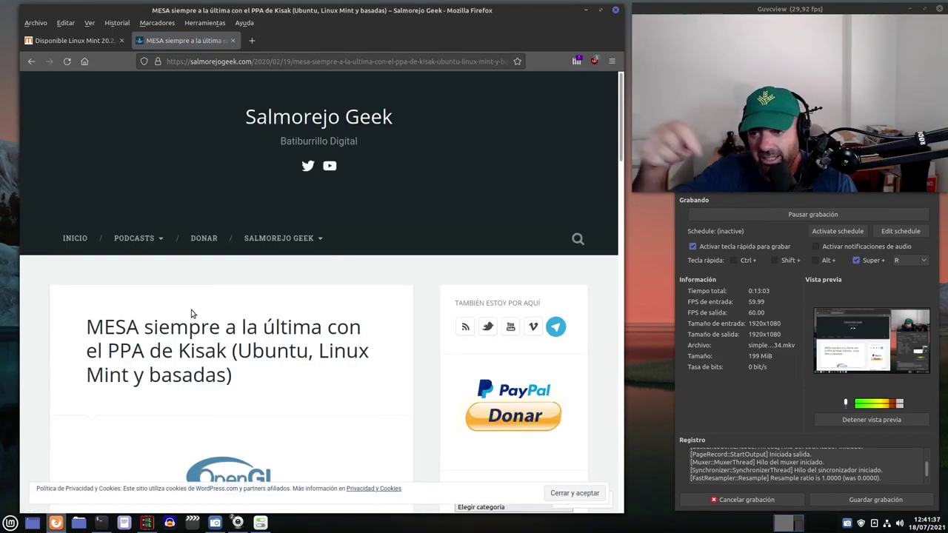
Review the Kisak PPA instructions and copy the MESA version command glxinfo | grep "OpenGL version" from the article
scroll(196, 318, "down", 2)
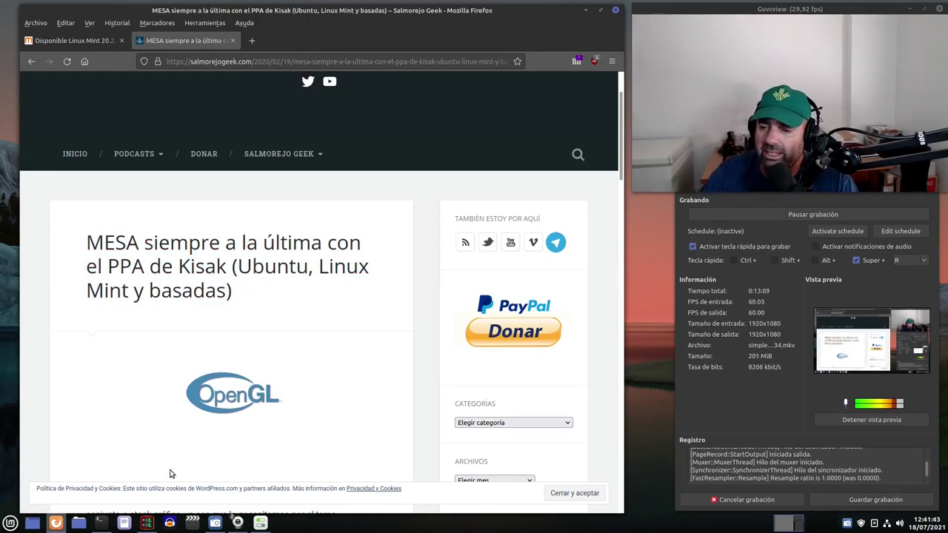
scroll(169, 474, "down", 8)
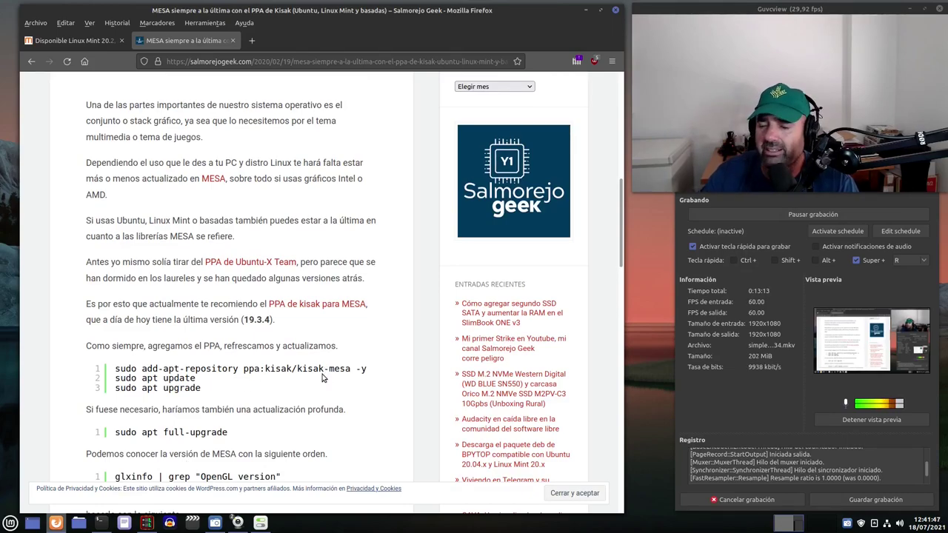
scroll(265, 358, "up", 3)
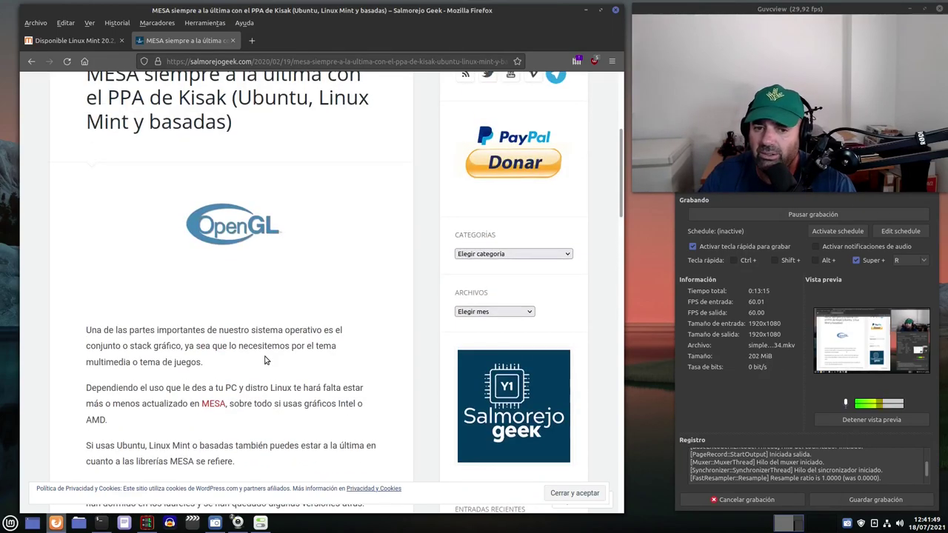
scroll(265, 358, "down", 6)
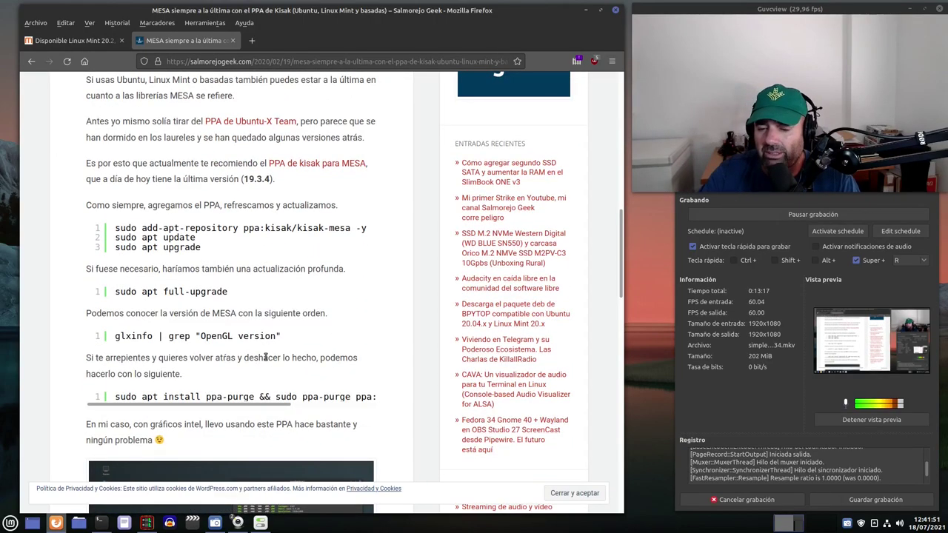
scroll(247, 303, "down", 10)
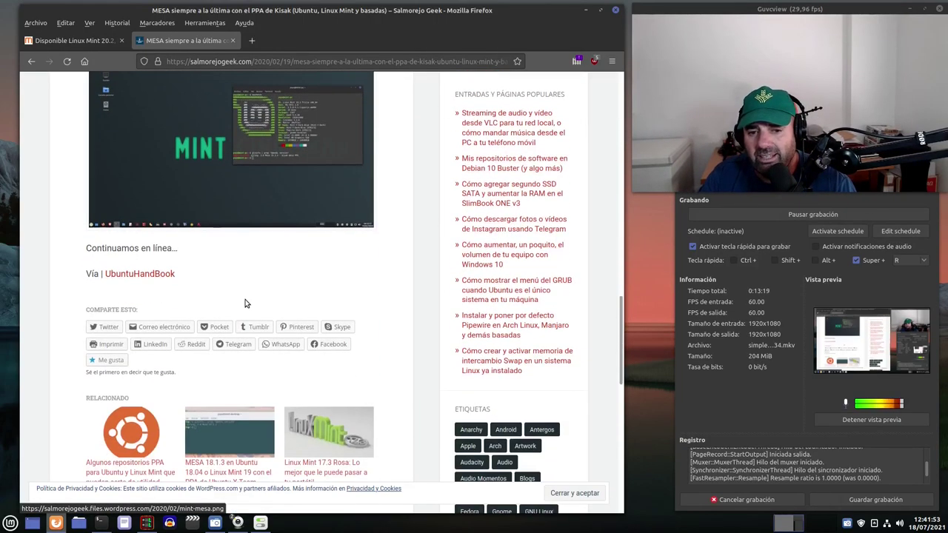
scroll(247, 303, "up", 10)
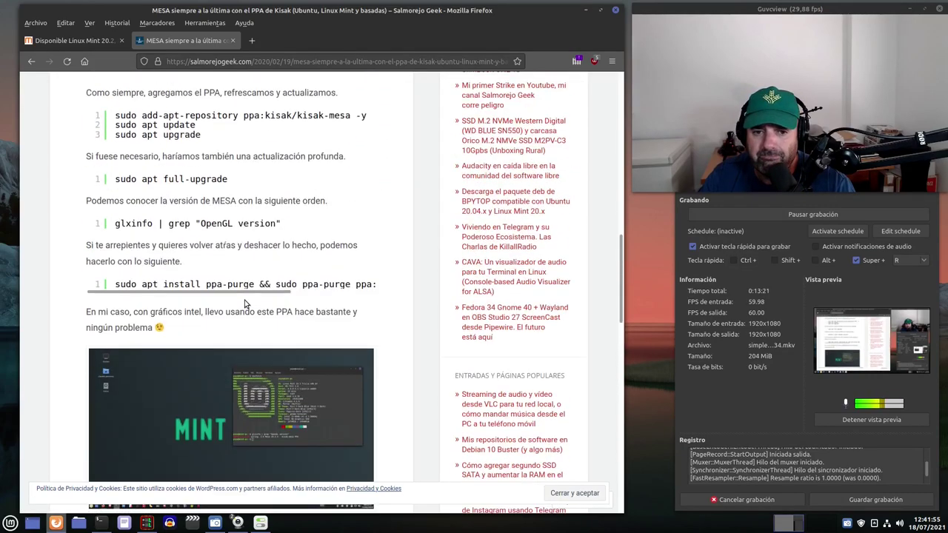
left_click_drag(280, 227, 112, 226)
right_click(133, 228)
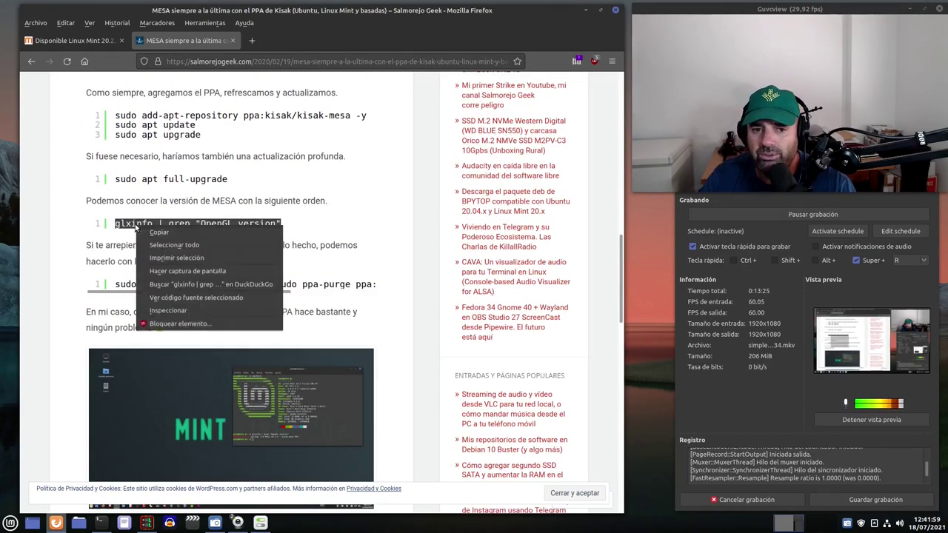
left_click(160, 237)
Switch to the terminal, paste the copied glxinfo | grep "OpenGL version" command and run it
scroll(189, 274, "down", 1)
scroll(189, 274, "down", 3)
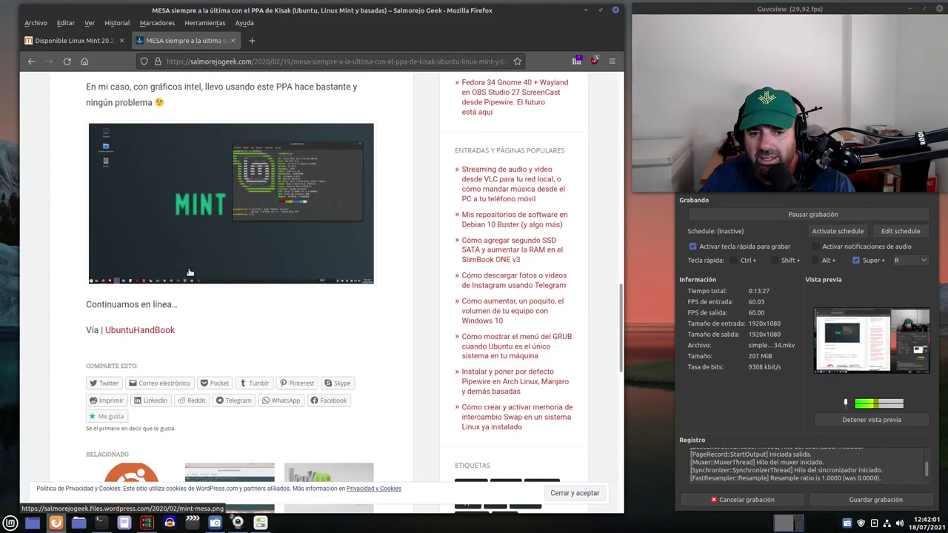
scroll(200, 259, "up", 5)
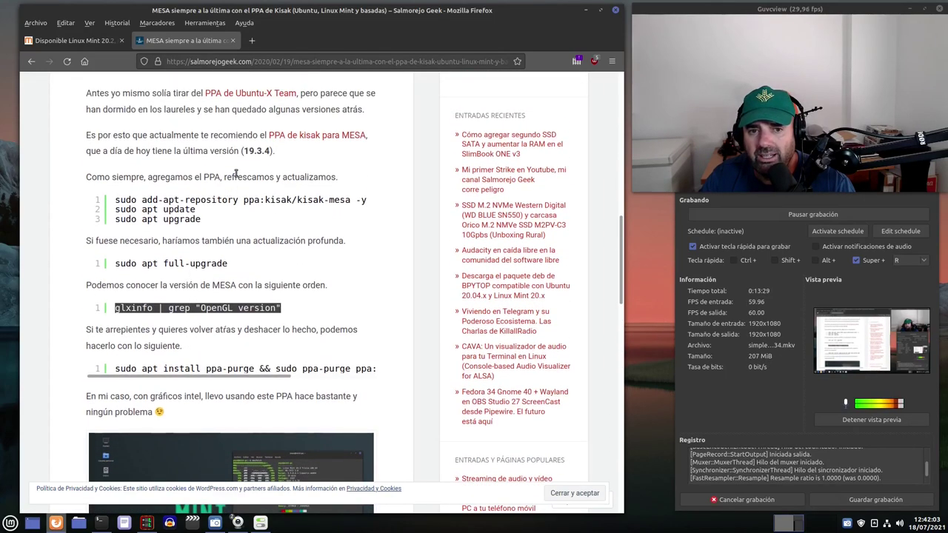
scroll(250, 161, "up", 1)
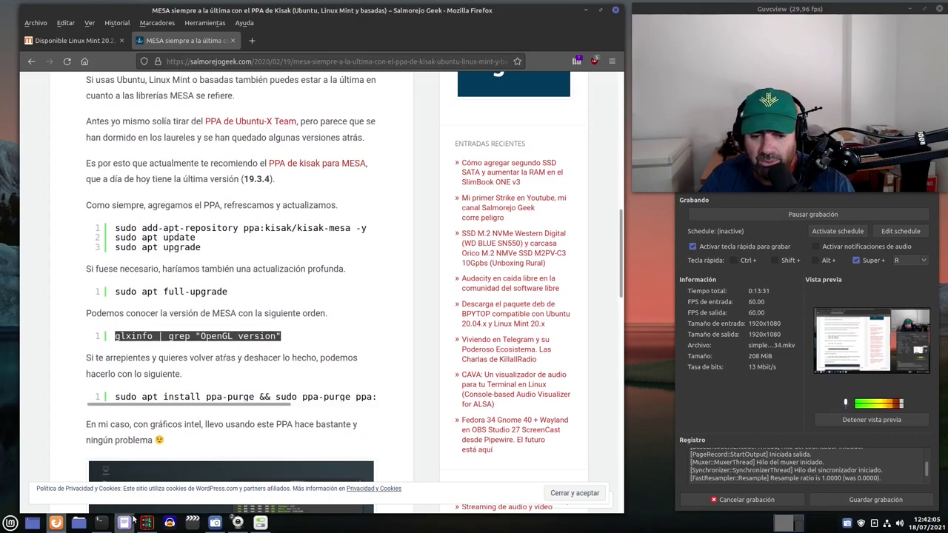
left_click(104, 523)
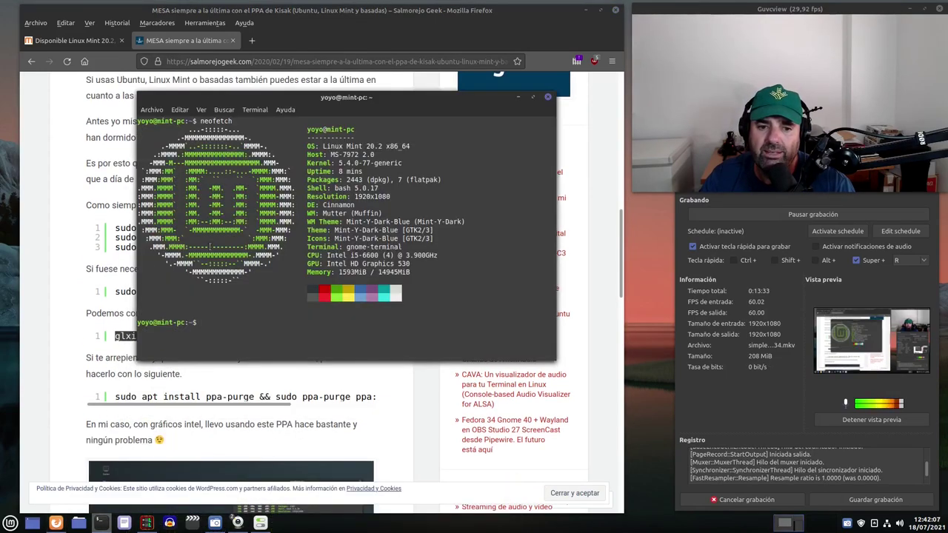
right_click(222, 323)
left_click(250, 384)
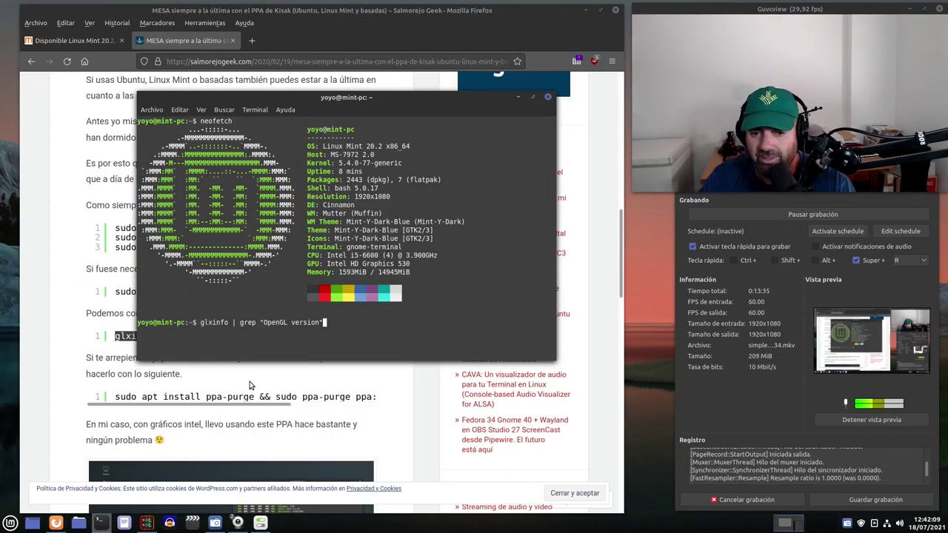
key("Return")
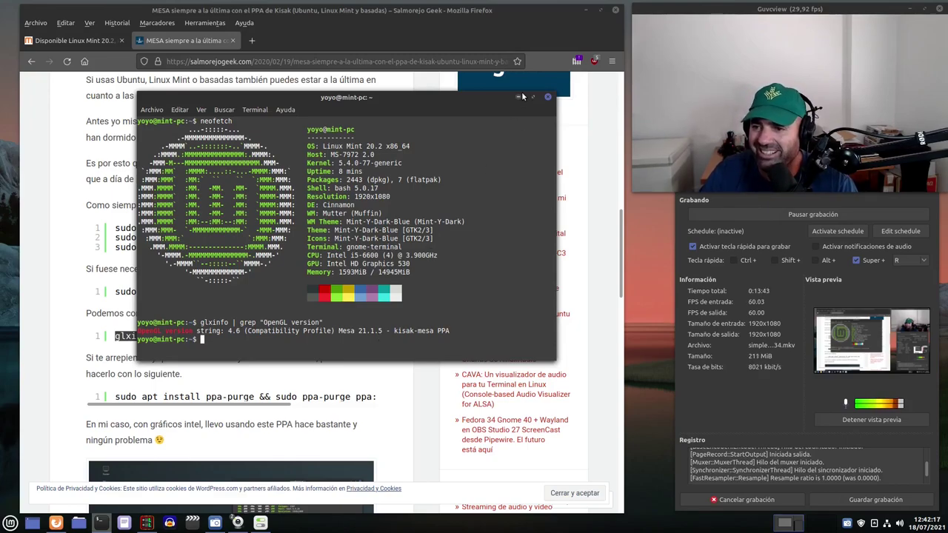
Minimize the terminal and return to the MuyLinux article "Disponible Linux Mint 20.2, novedades y descarga" in the browser
left_click(518, 97)
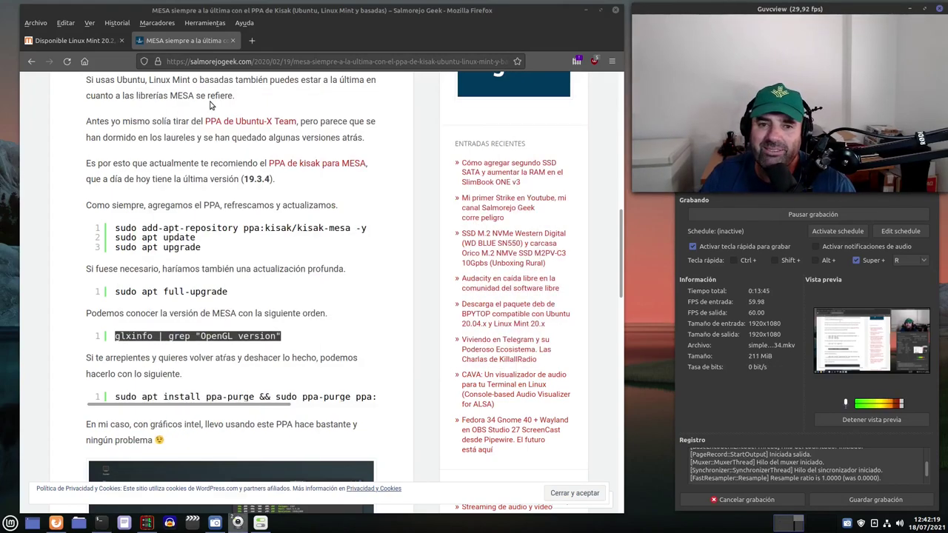
scroll(204, 350, "up", 10)
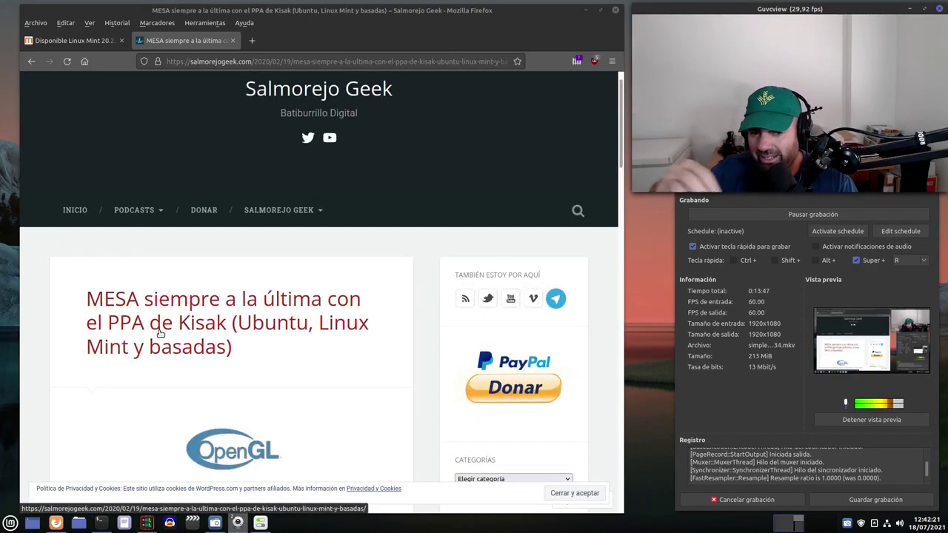
left_click(59, 43)
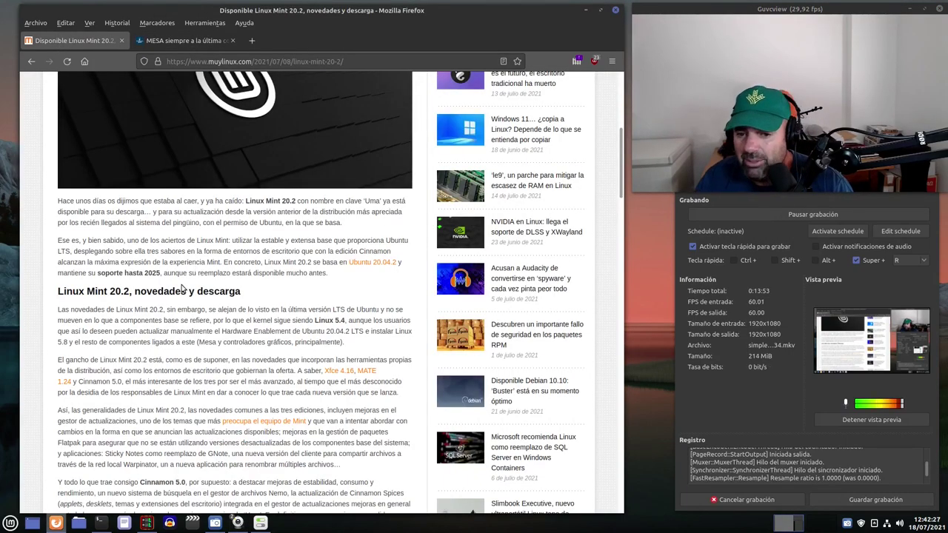
Review the article's paragraphs on Cinnamon 5.0, the update manager improvements and the new applications in Linux Mint 20.2
scroll(208, 292, "down", 1)
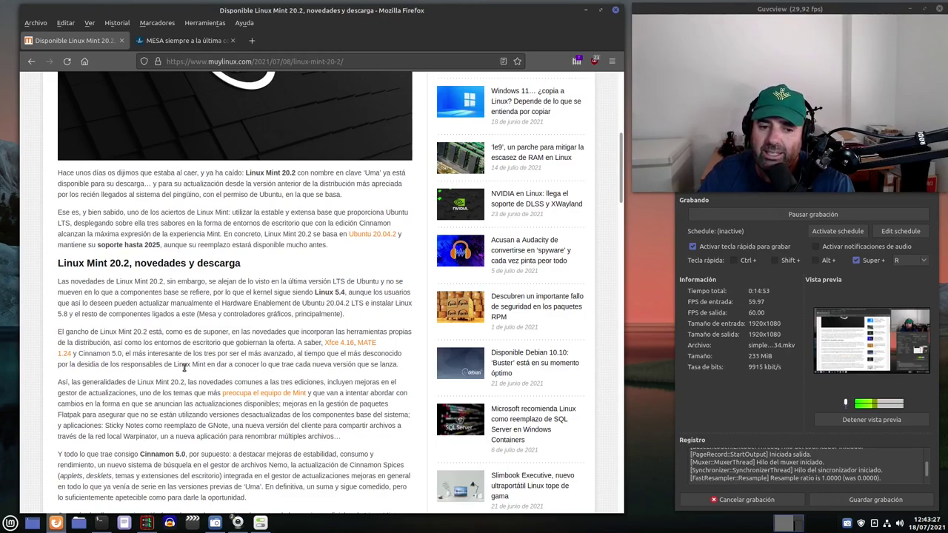
left_click_drag(123, 356, 75, 354)
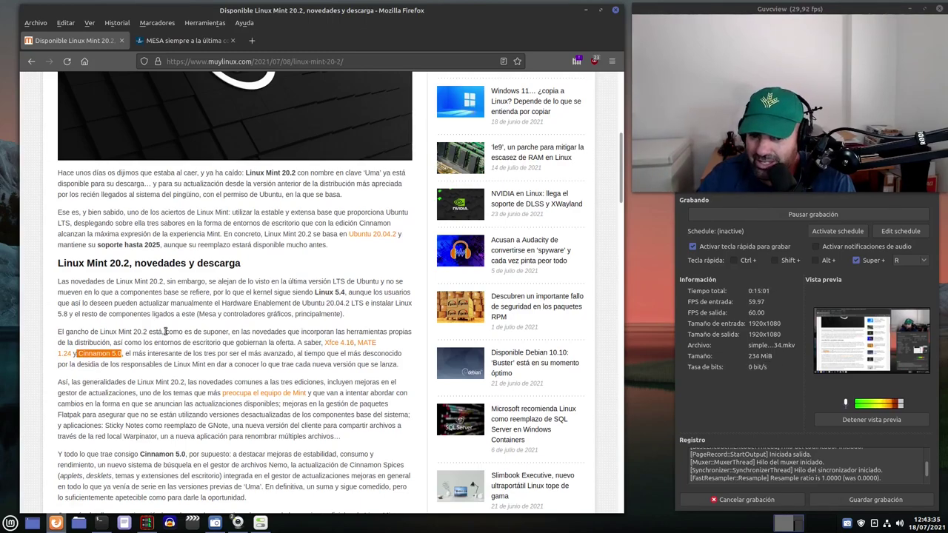
left_click(178, 351)
scroll(176, 348, "down", 4)
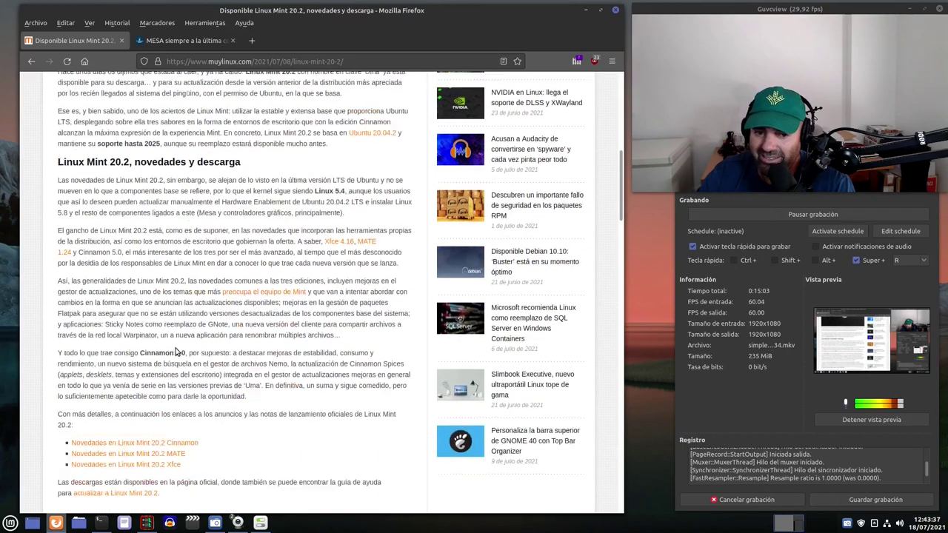
scroll(173, 352, "up", 3)
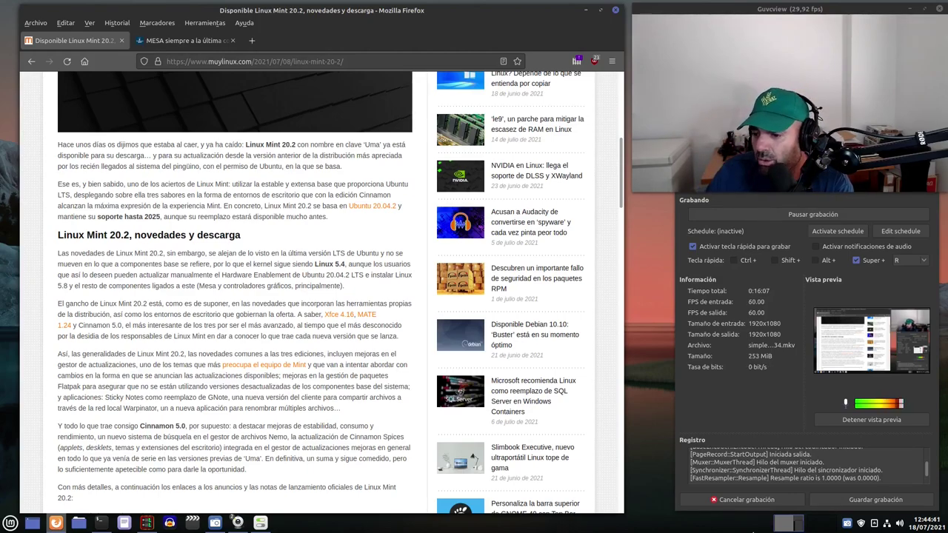
Open the Update Manager (Gestor de actualizaciones) in front of the browser and shrink its window to fit beside the recorder
left_click(859, 523)
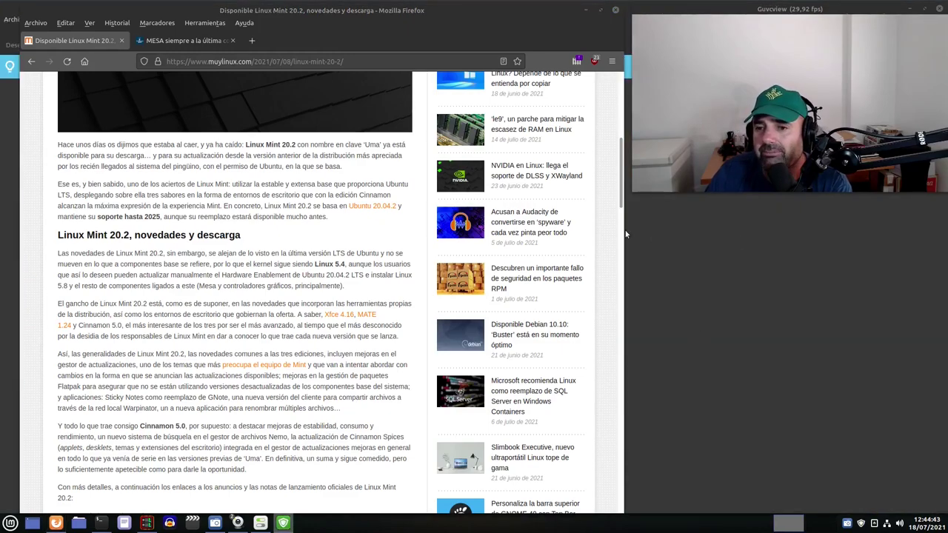
left_click(585, 10)
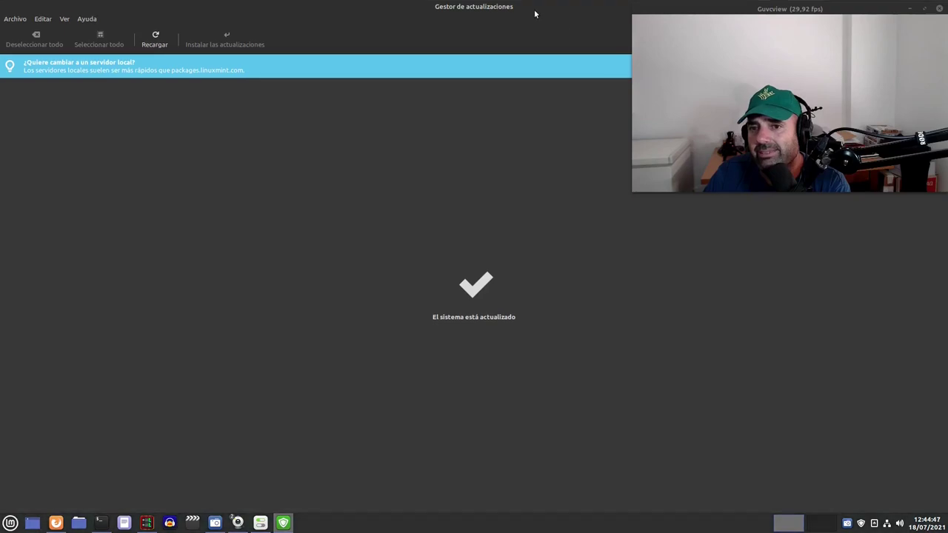
left_click_drag(563, 11, 712, 261)
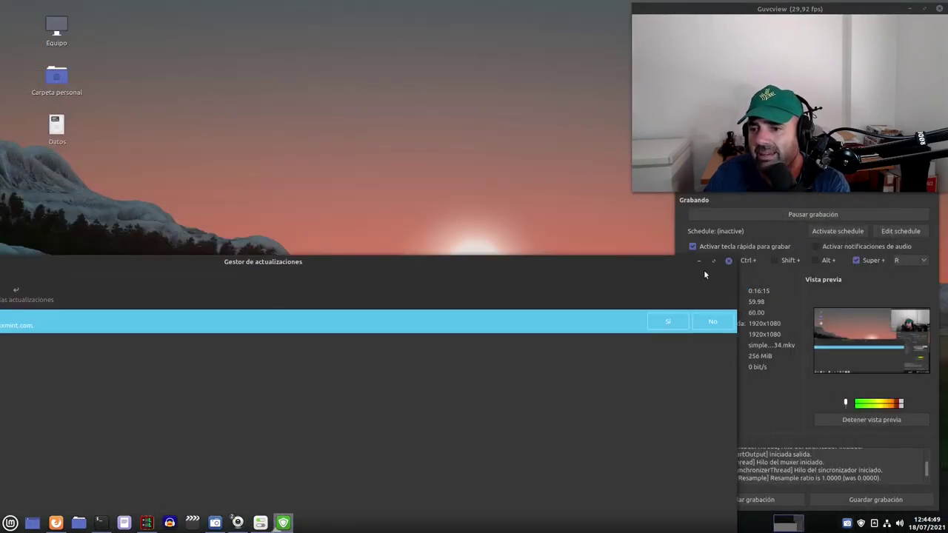
double_click(712, 261)
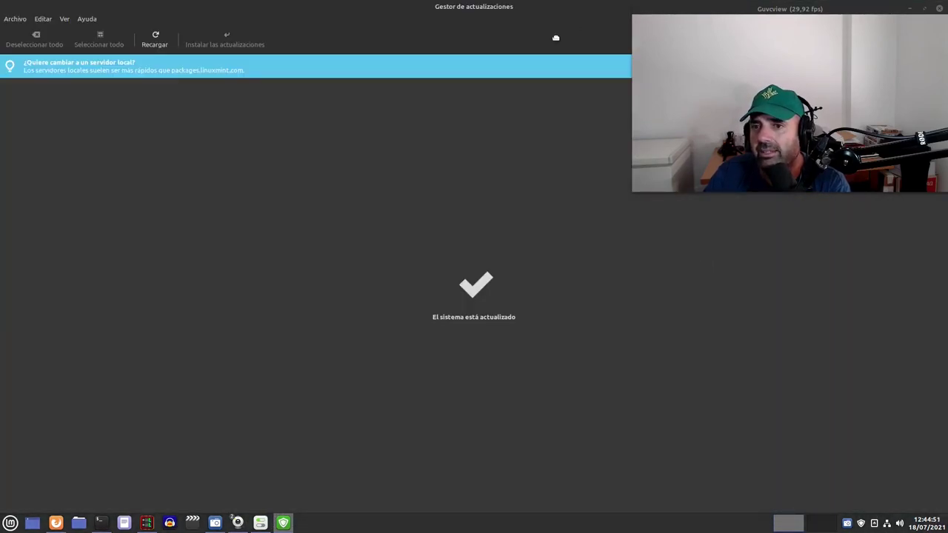
left_click_drag(560, 32, 423, 292)
left_click_drag(792, 243, 461, 245)
left_click_drag(293, 245, 341, 129)
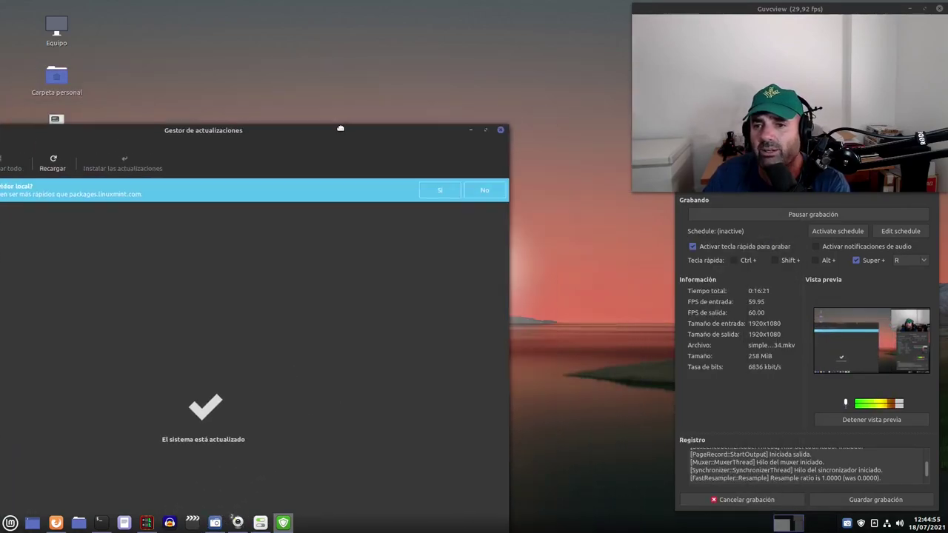
left_click_drag(509, 125, 476, 148)
left_click_drag(257, 149, 364, 60)
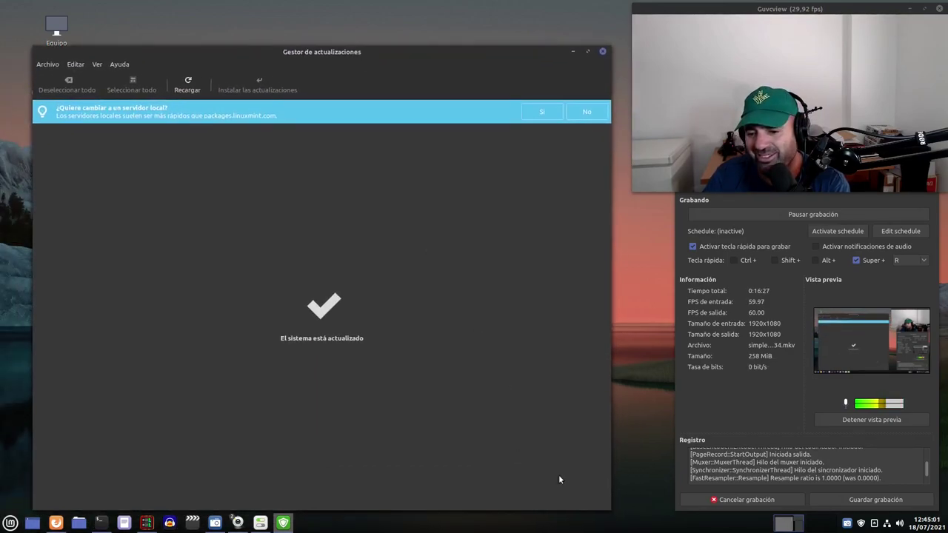
left_click_drag(611, 510, 580, 426)
left_click_drag(352, 54, 347, 86)
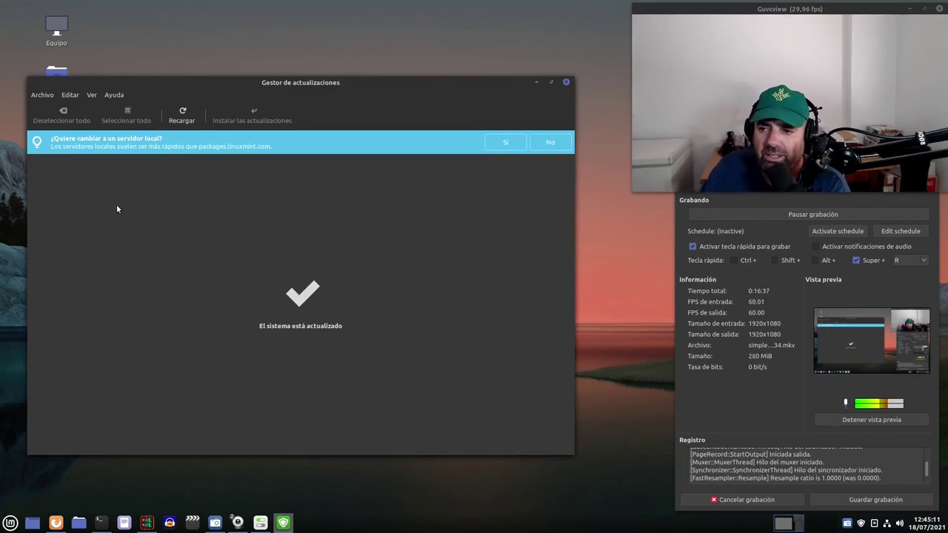
Review the Update Manager preferences under Opciones, Lista negra and Automatización, and close them without changing anything
left_click(69, 96)
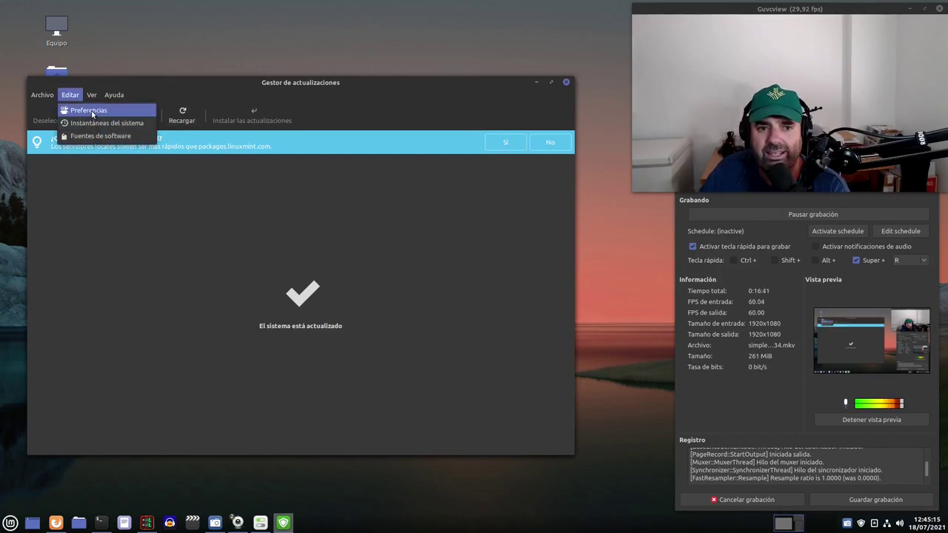
left_click(91, 111)
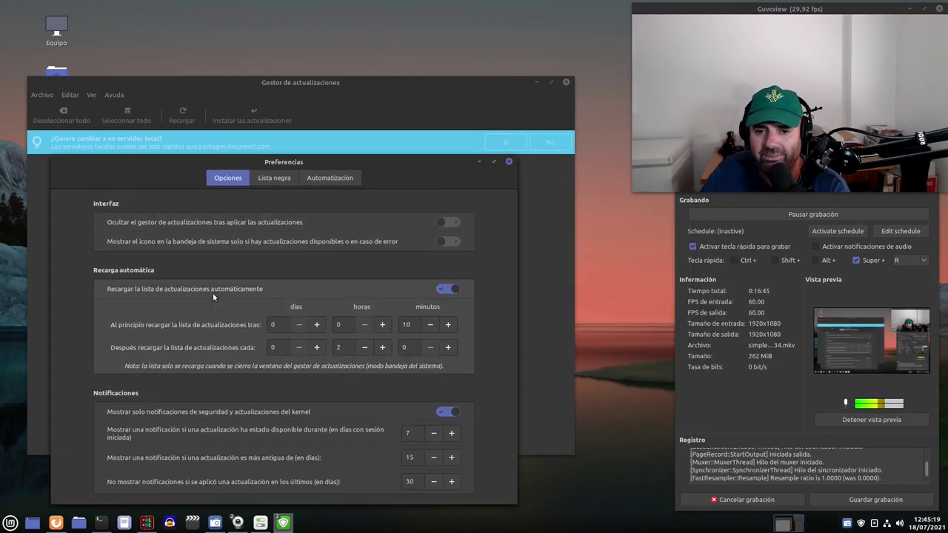
left_click(274, 177)
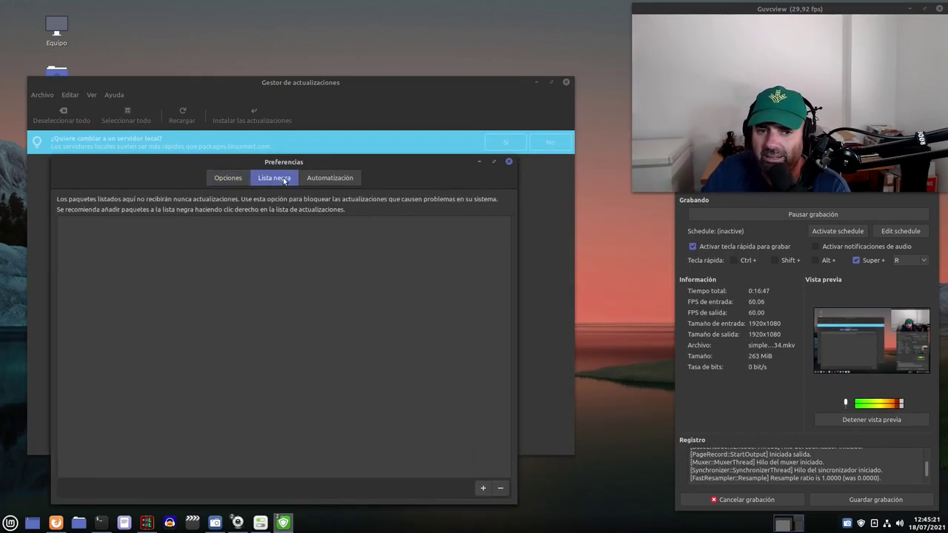
left_click(313, 180)
left_click(224, 178)
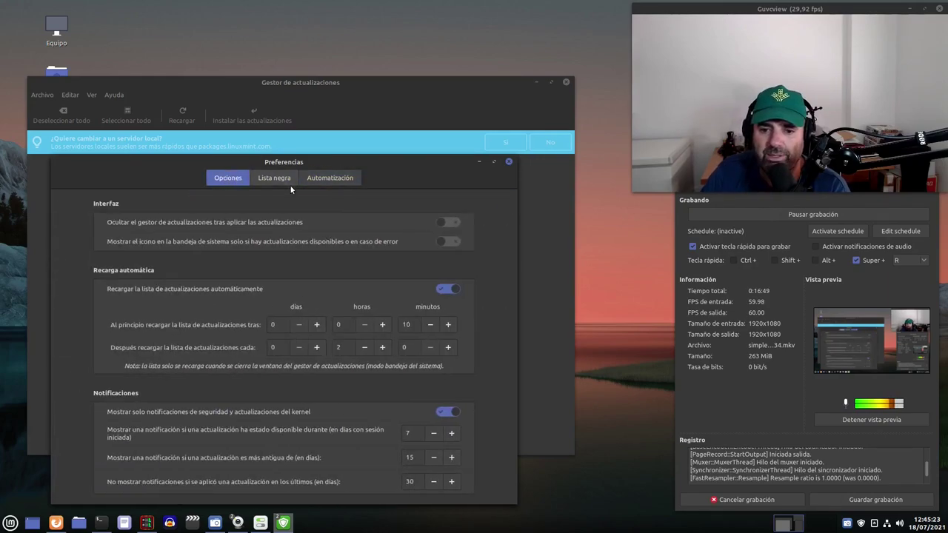
left_click(509, 161)
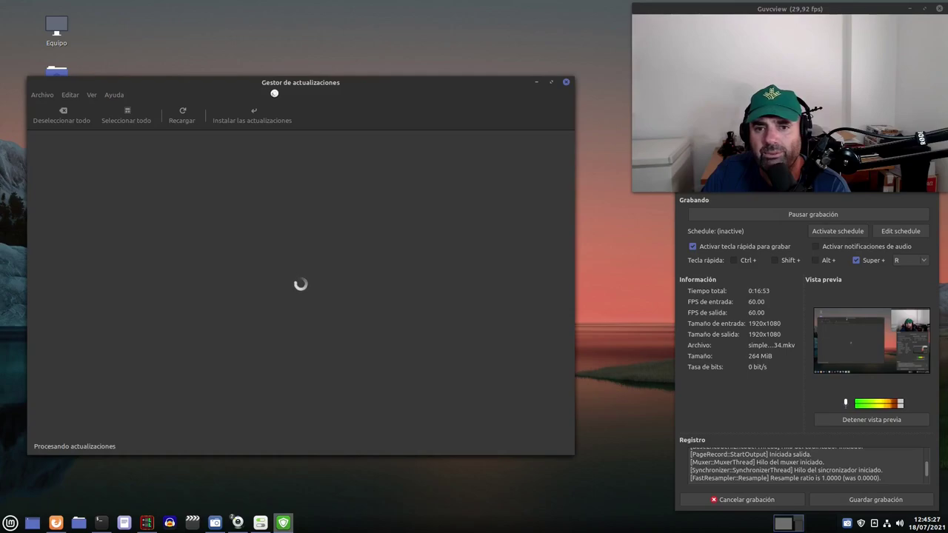
Shift the Update Manager window and open its Linux kernels view (Núcleos Linux) to read the warning about installing new kernels
left_click_drag(276, 90, 357, 92)
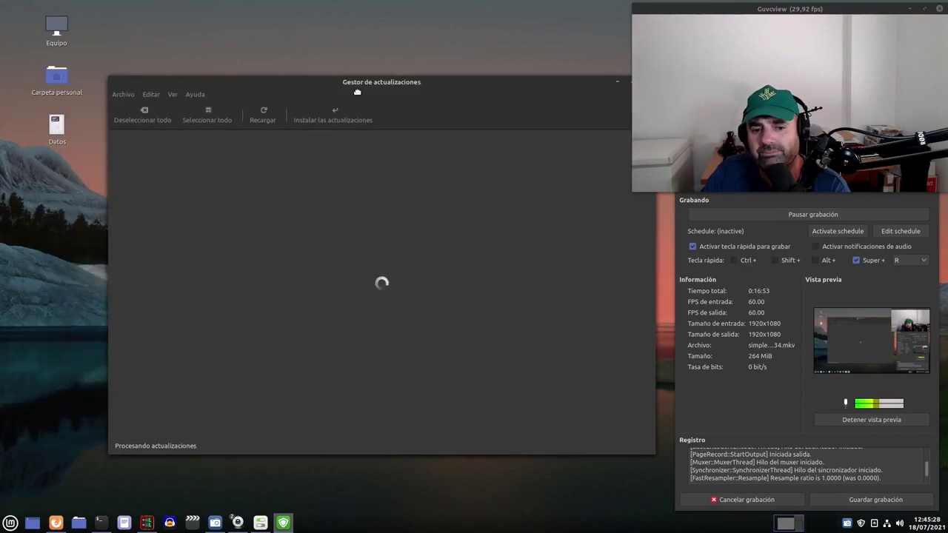
left_click(172, 95)
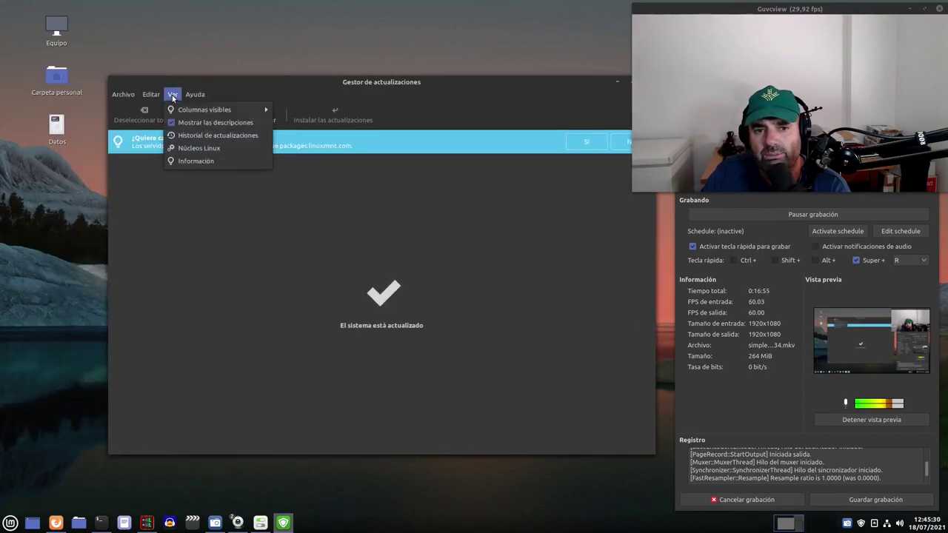
left_click(202, 148)
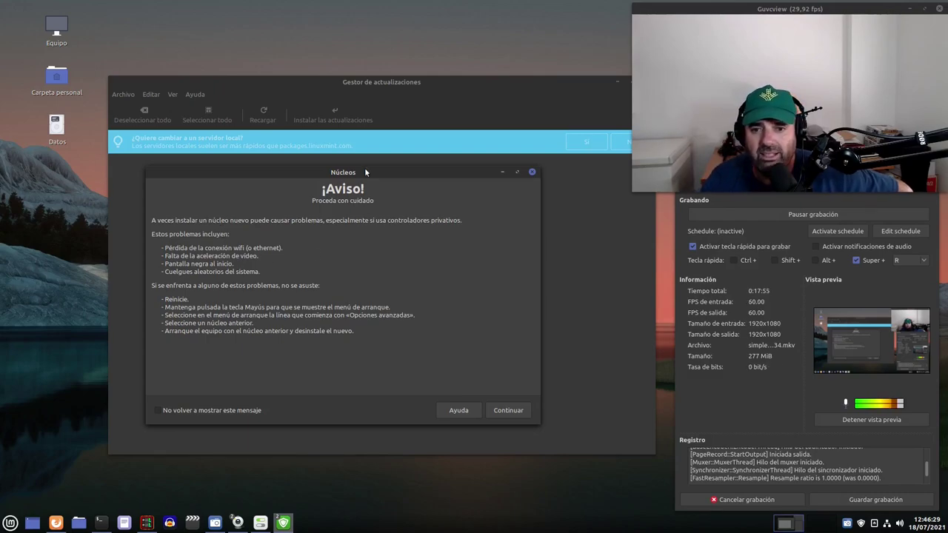
left_click_drag(421, 172, 413, 172)
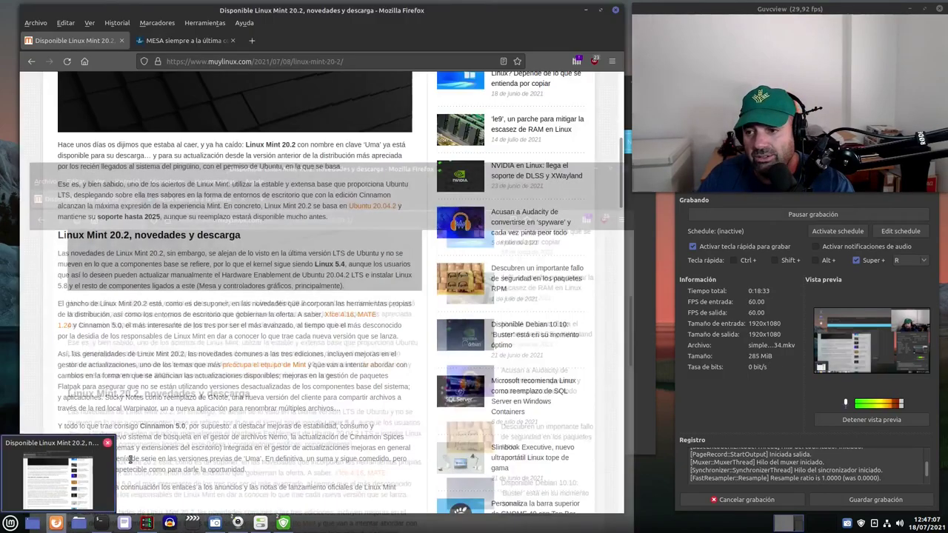
Switch to the Salmorejo Geek site in the browser, search for "grub" and open "Devolver a Linux el bonito GRUB de antaño blanco sobre negro y demás extras"
left_click(99, 482)
left_click(183, 41)
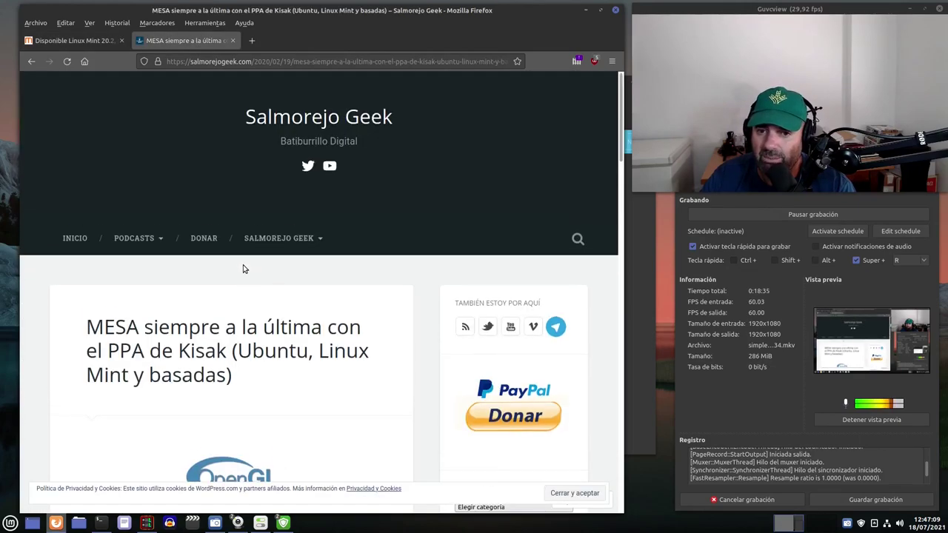
left_click(574, 242)
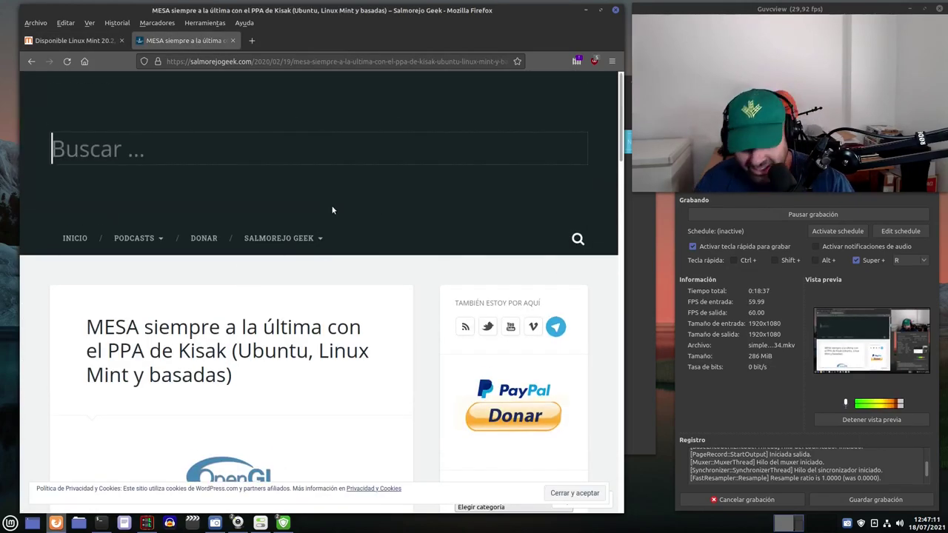
type("grub")
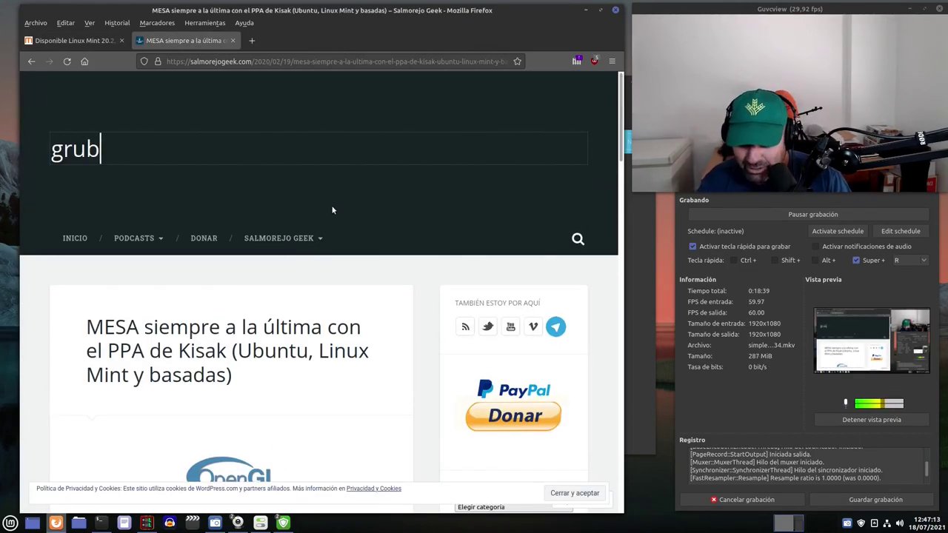
key("Return")
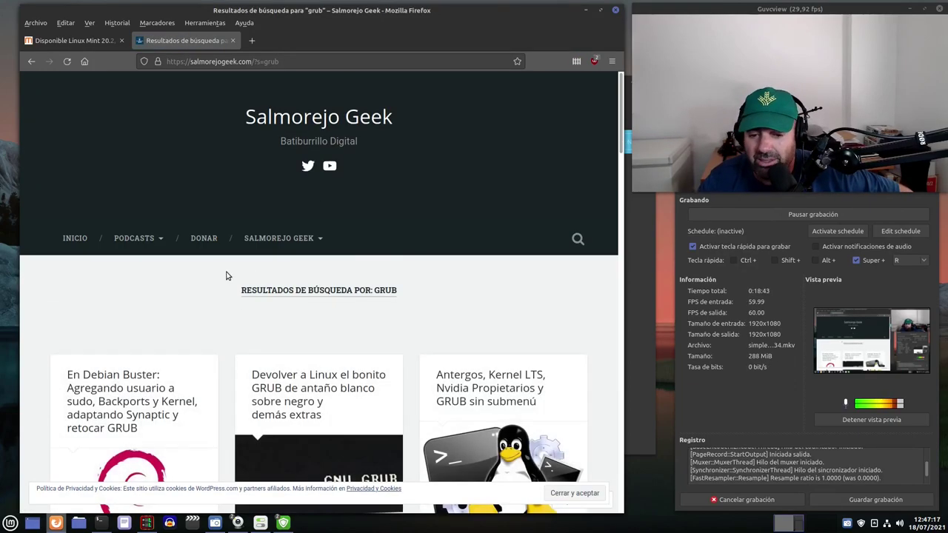
scroll(252, 302, "down", 3)
left_click(252, 302)
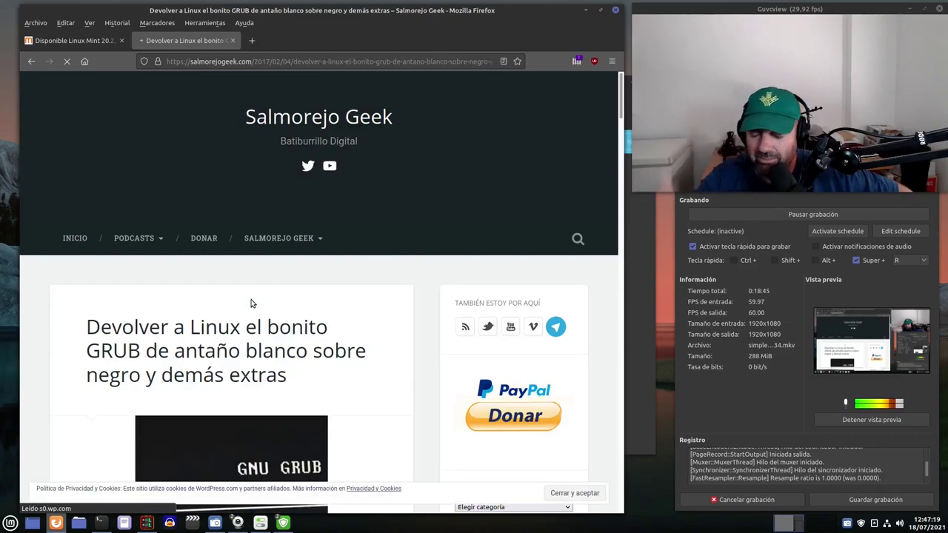
Examine the GRUB article's configuration lines, update commands and example boot menus, and return to its beginning
scroll(257, 326, "down", 3)
scroll(257, 326, "down", 3)
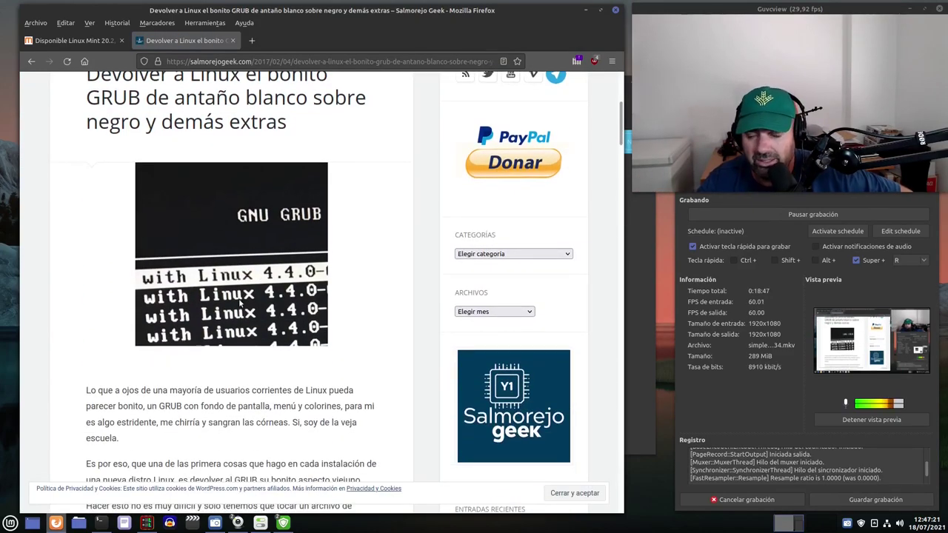
scroll(240, 303, "down", 5)
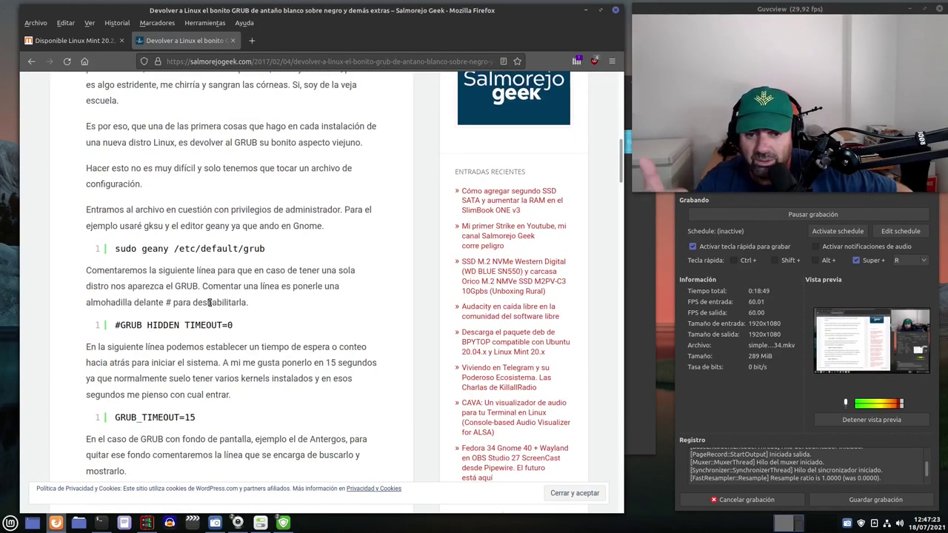
scroll(223, 270, "down", 8)
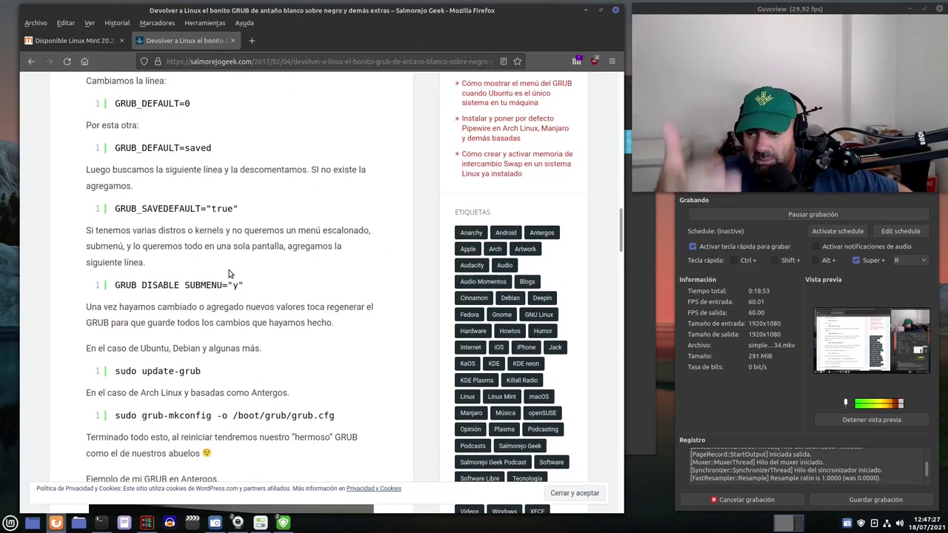
scroll(222, 275, "down", 2)
scroll(222, 278, "down", 3)
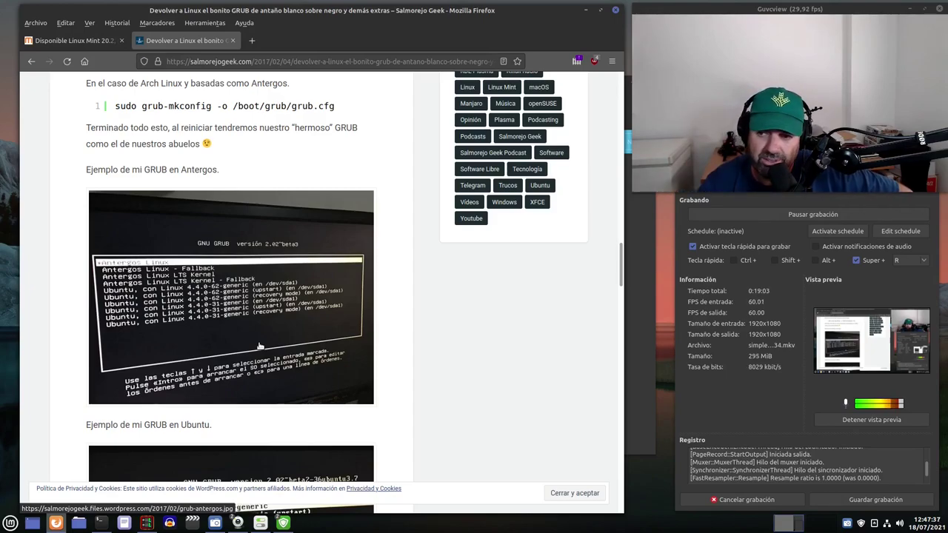
scroll(260, 348, "down", 10)
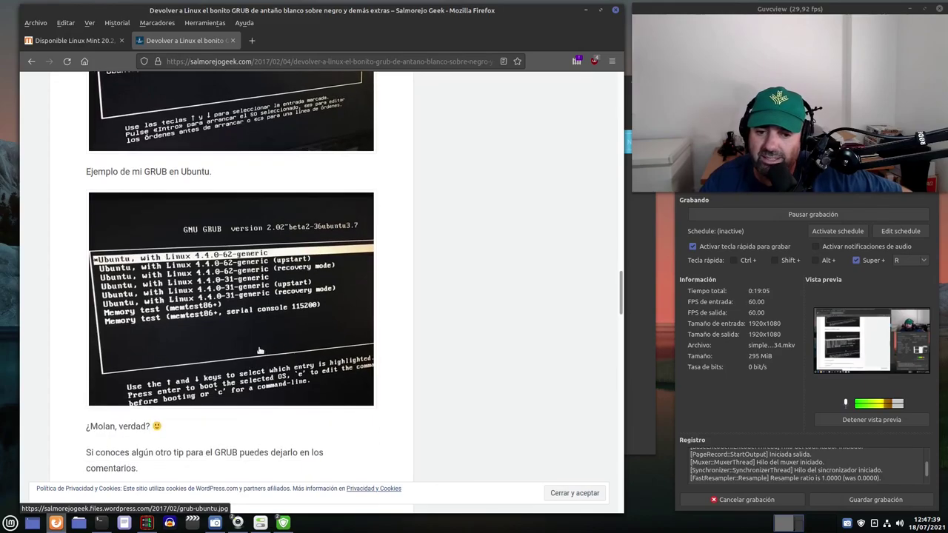
scroll(257, 359, "down", 3)
scroll(258, 357, "up", 15)
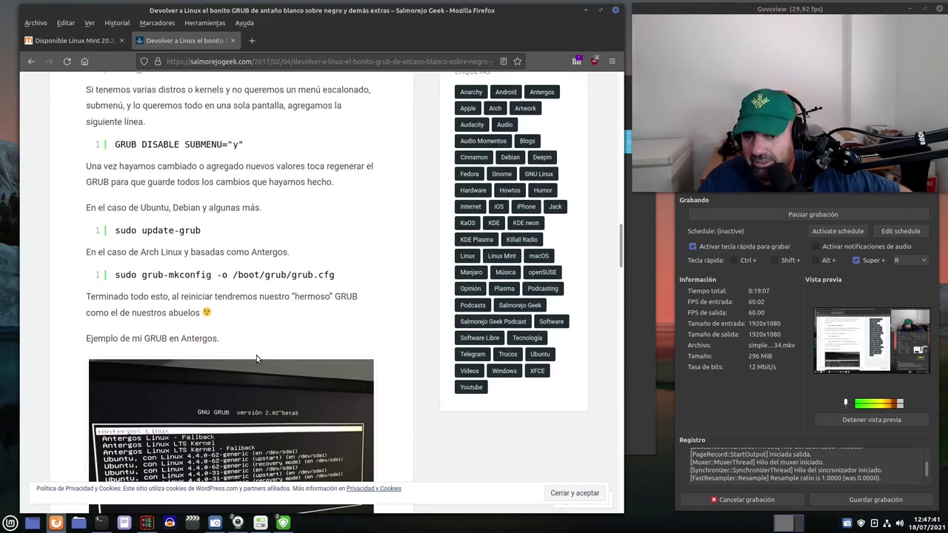
scroll(257, 357, "up", 15)
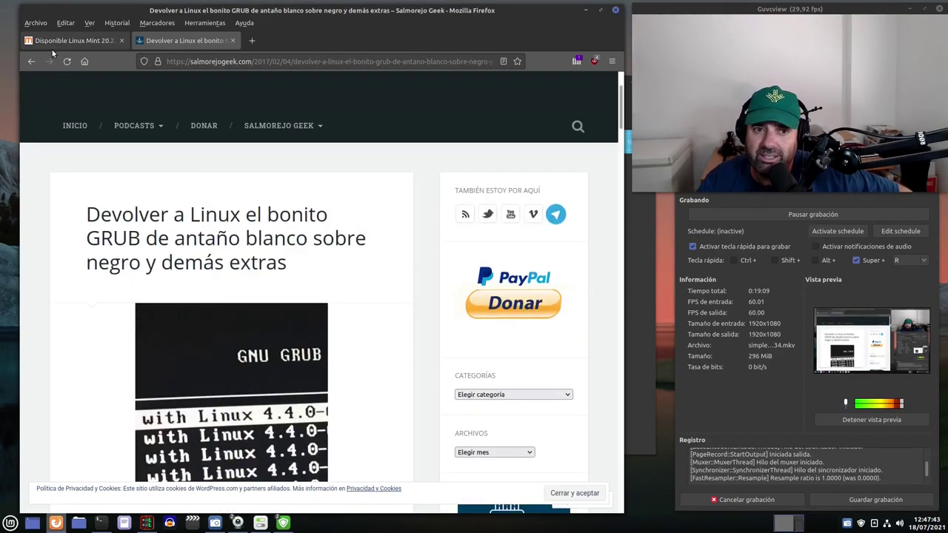
Switch the browser back to the Linux Mint 20.2 article, minimise it and continue past the warning in the Núcleos window
left_click(76, 44)
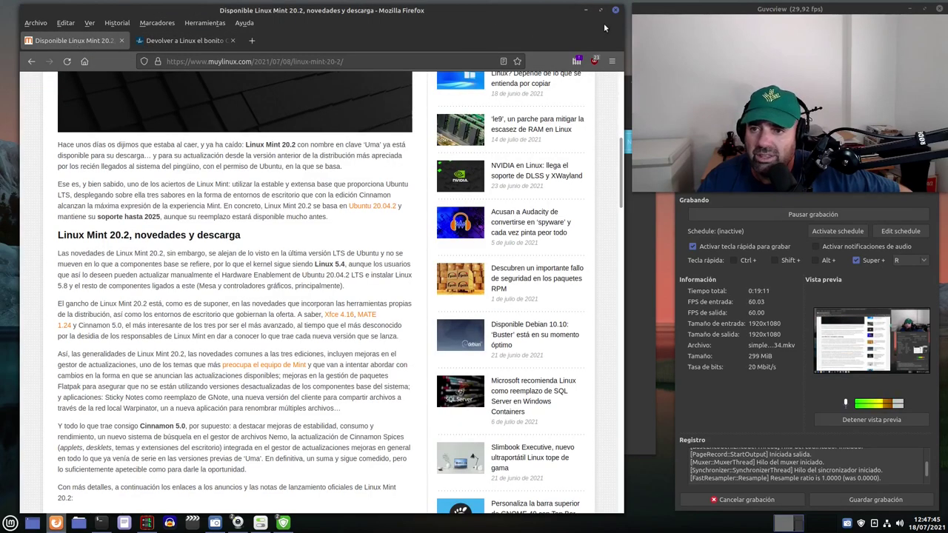
left_click(584, 11)
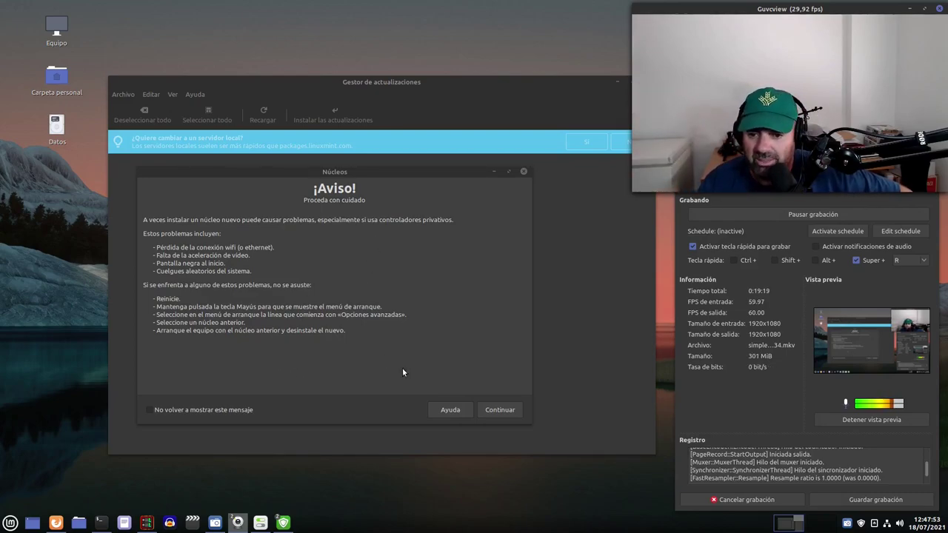
left_click(500, 410)
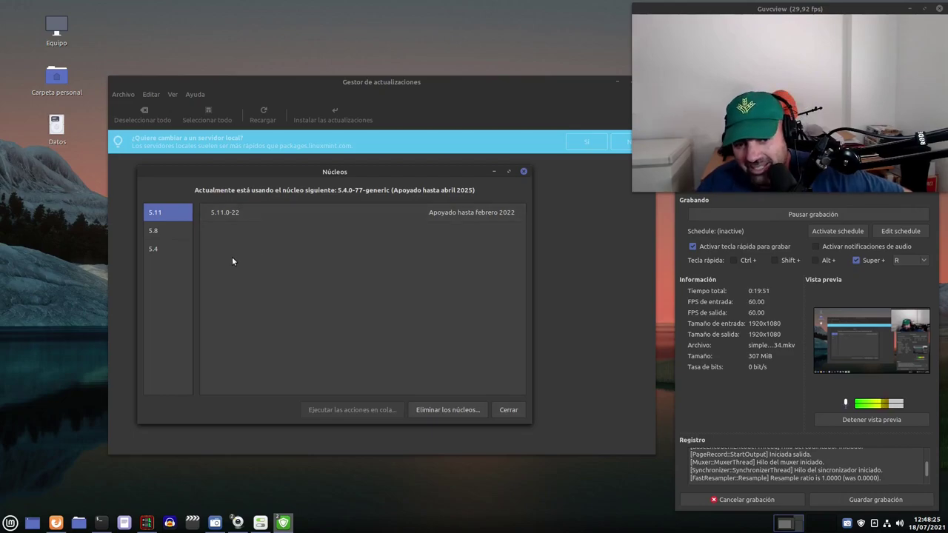
Review the available kernels in the 5.8, 5.4 and 5.11 series, and close the kernels view and the Update Manager
left_click(177, 237)
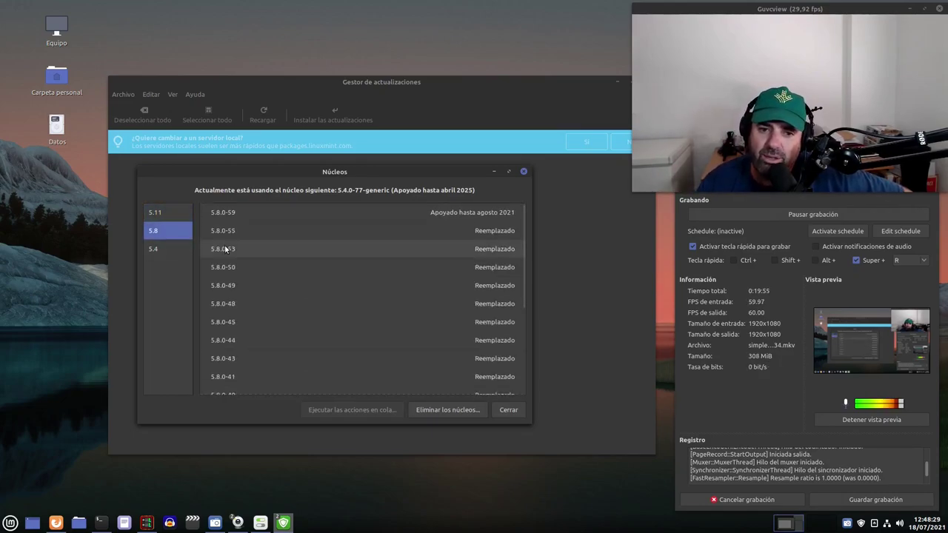
left_click(155, 250)
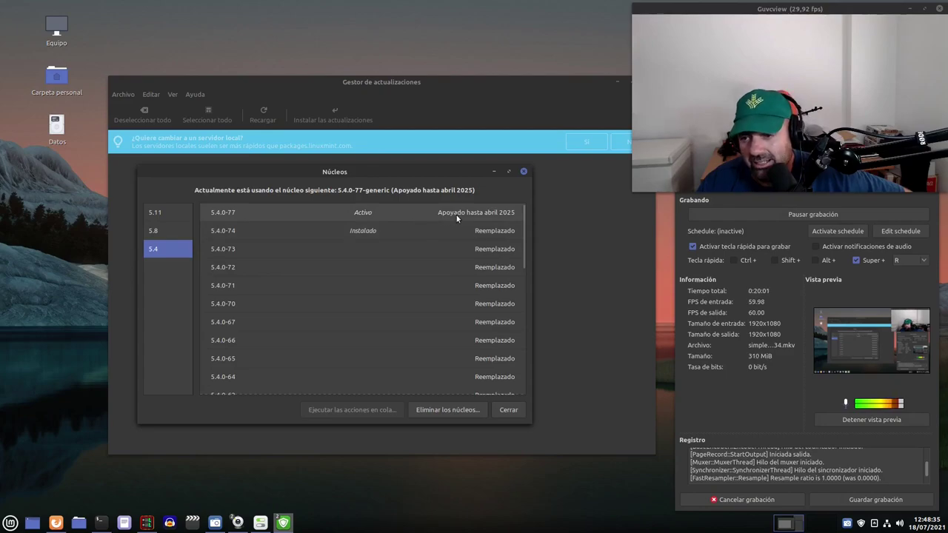
left_click(155, 230)
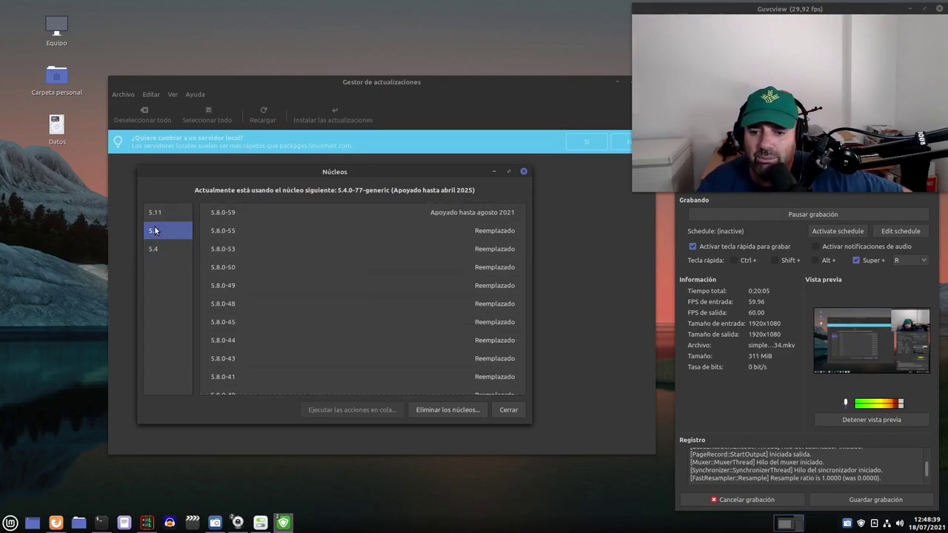
left_click(158, 215)
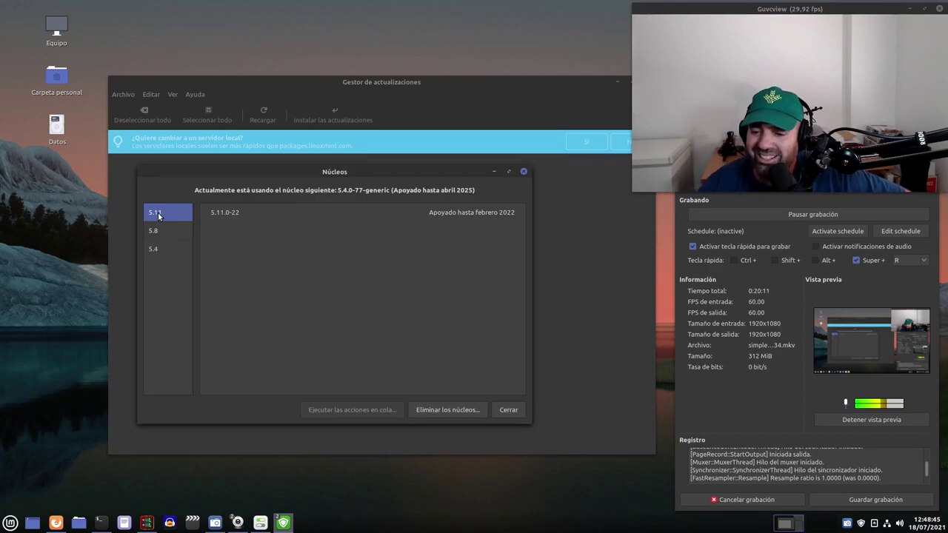
left_click(521, 412)
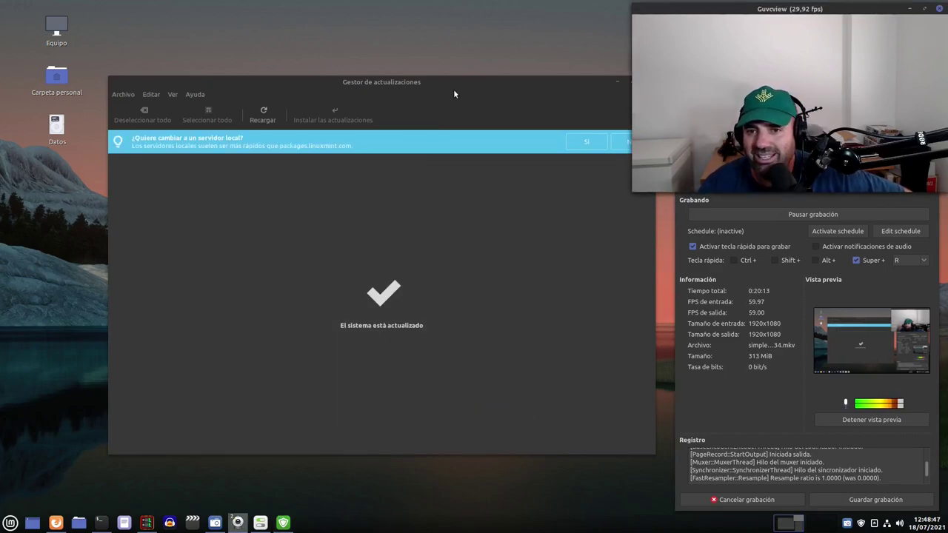
left_click_drag(452, 92, 377, 112)
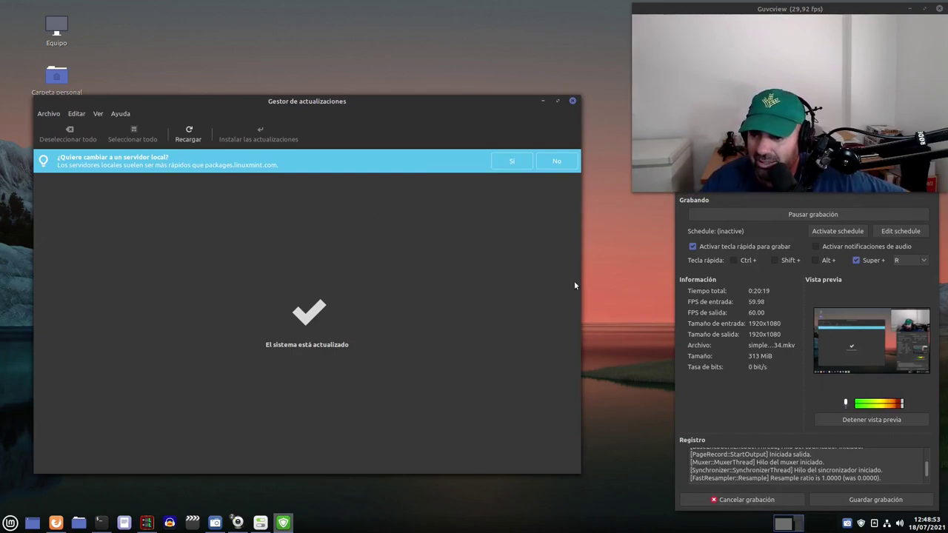
left_click(573, 101)
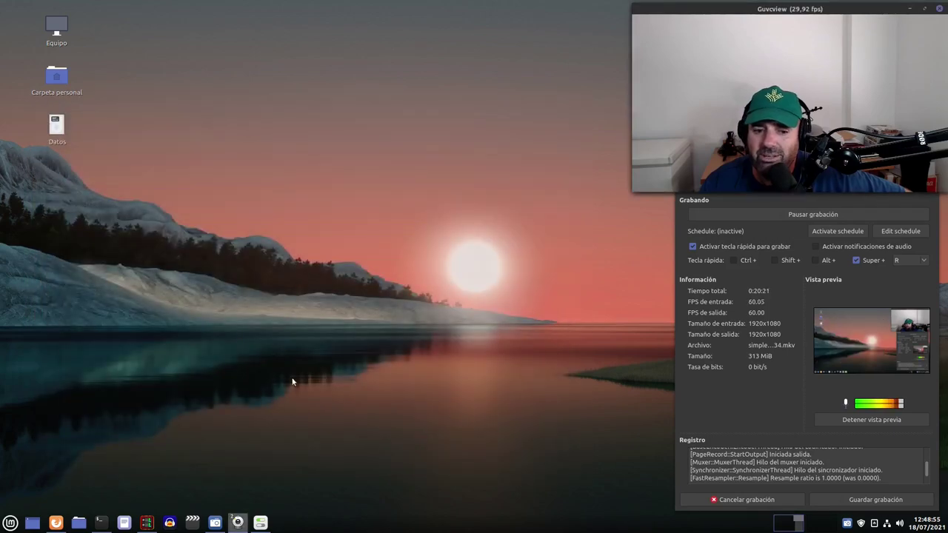
Open Configuración del sistema, move its window clear of the webcam view and enlarge it to show more categories
left_click(11, 522)
left_click(26, 315)
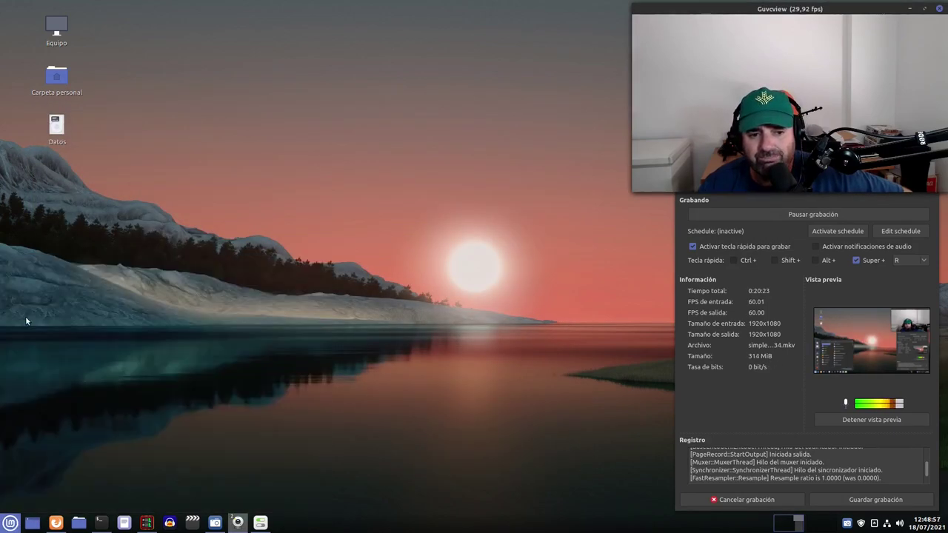
left_click_drag(483, 120, 317, 83)
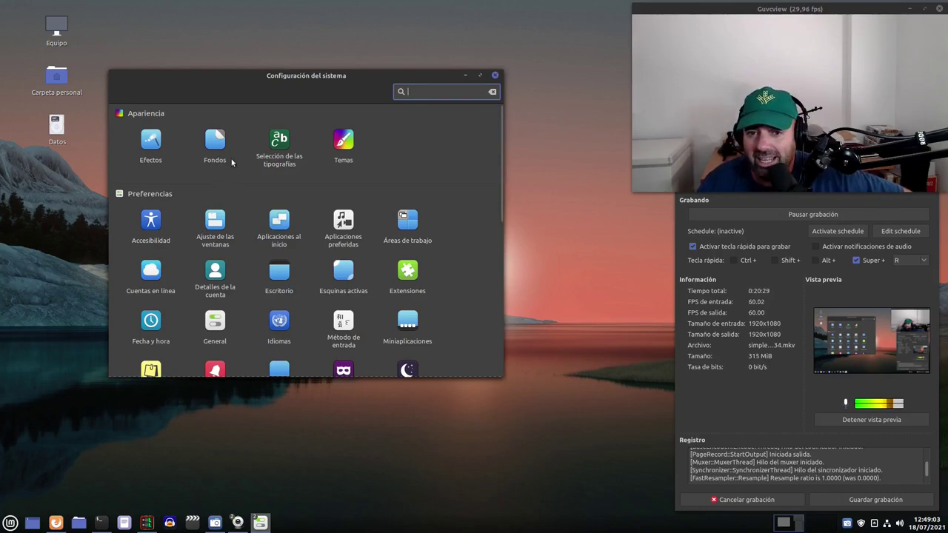
left_click_drag(266, 79, 211, 66)
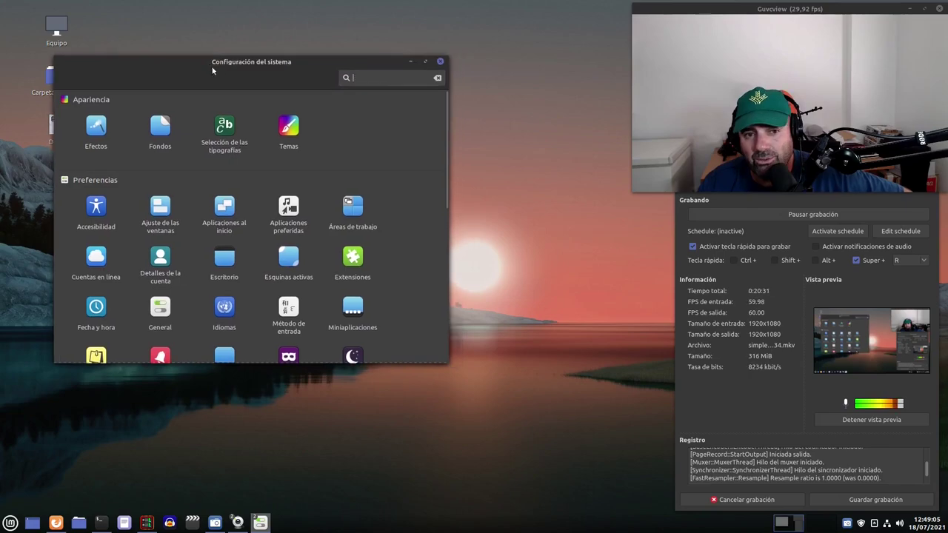
left_click_drag(449, 366, 557, 464)
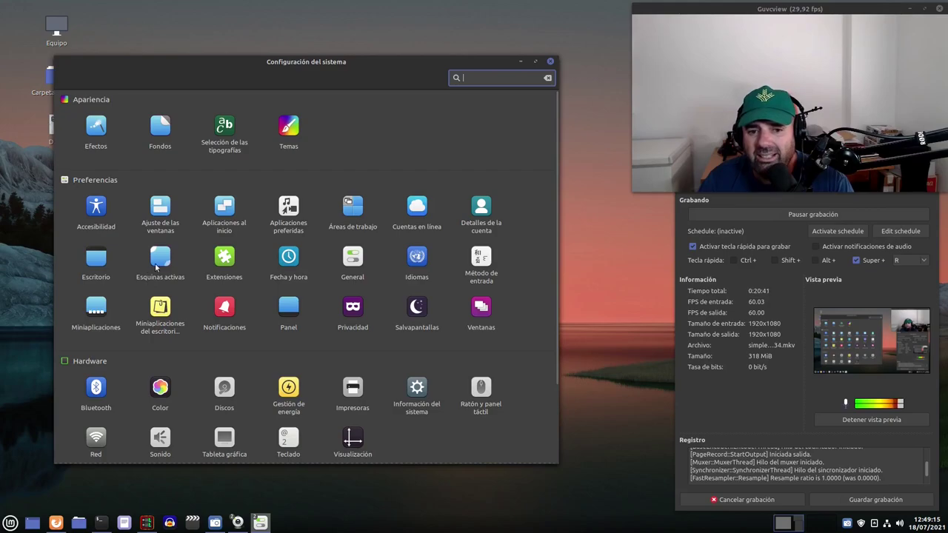
Look through the installed and downloadable Cinnamon extensions (Extensiones) in an enlarged window, and return to the settings overview
left_click(227, 260)
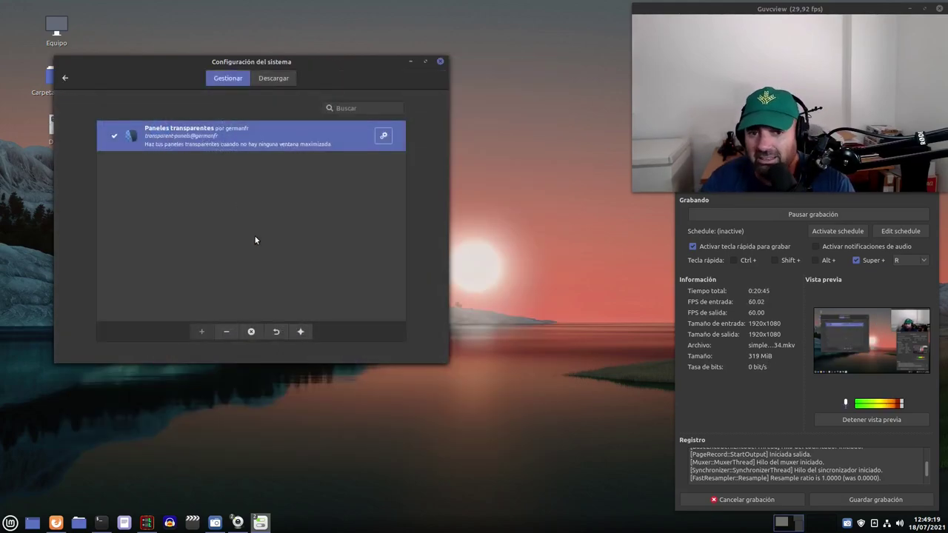
left_click(274, 78)
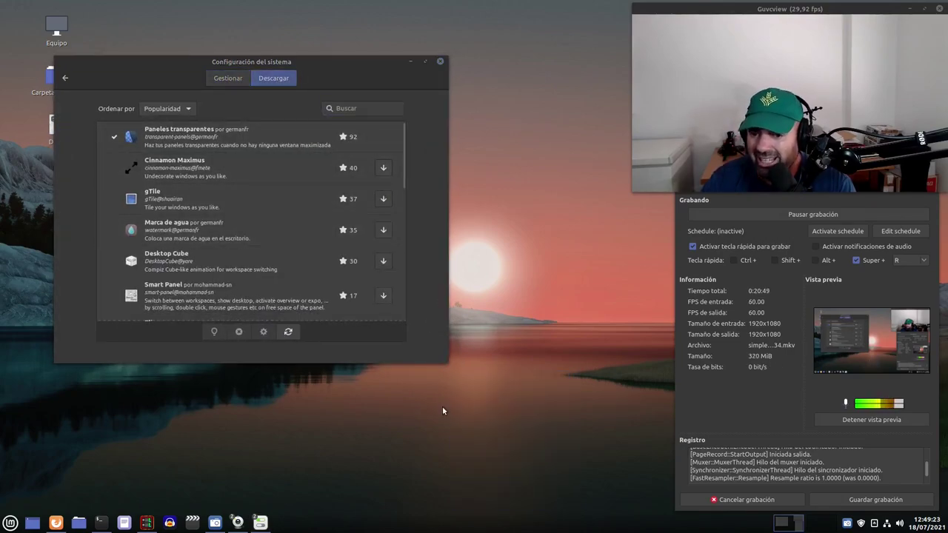
left_click_drag(444, 363, 561, 451)
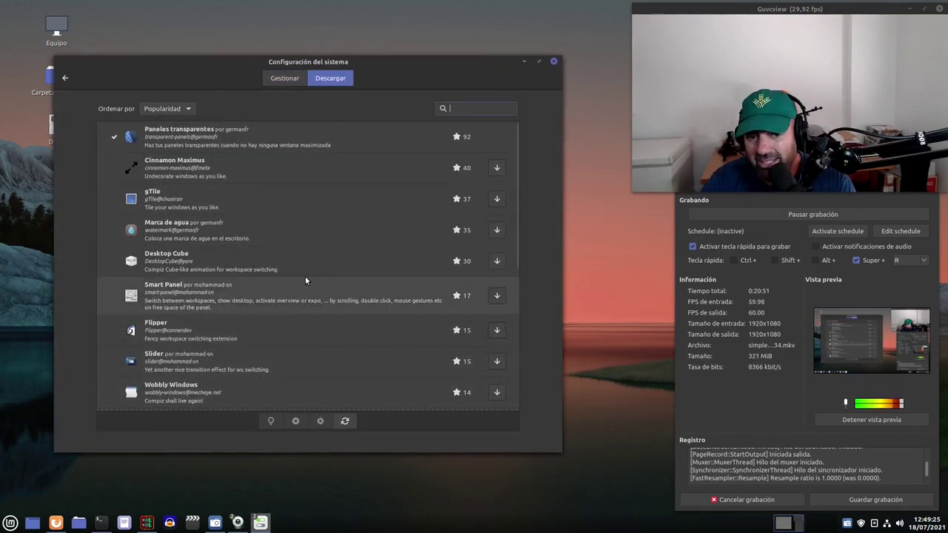
left_click(285, 78)
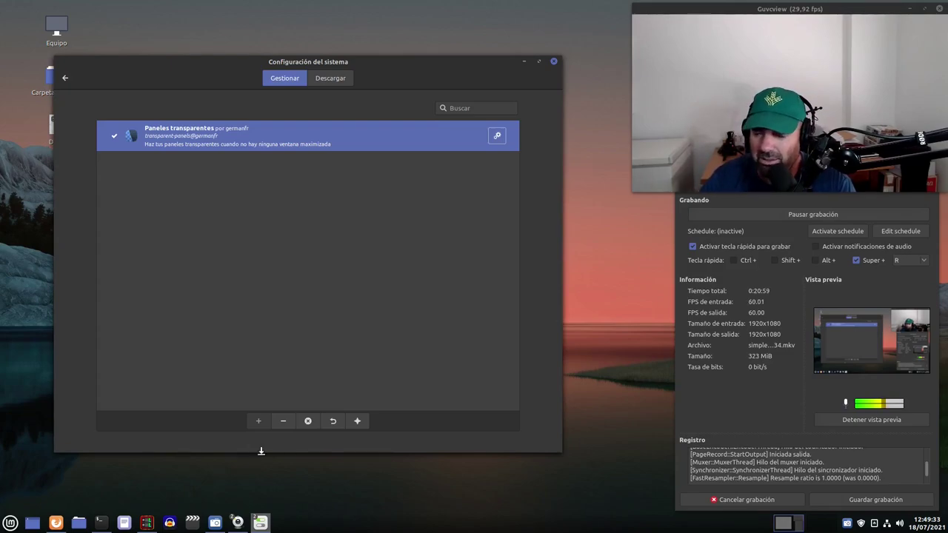
left_click(64, 78)
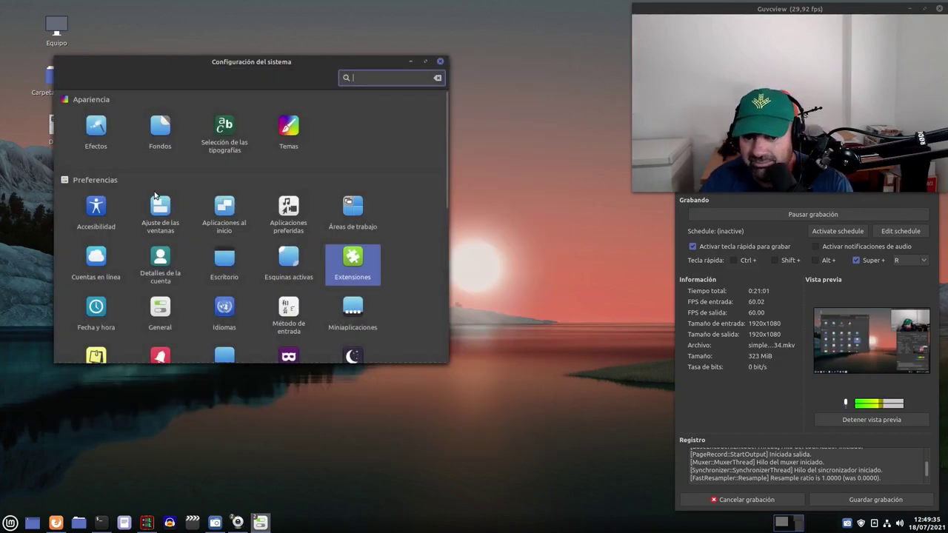
Examine the installed Cinnamon applets under Miniaplicaciones and the ones offered for download, sorted by popularity
left_click(348, 305)
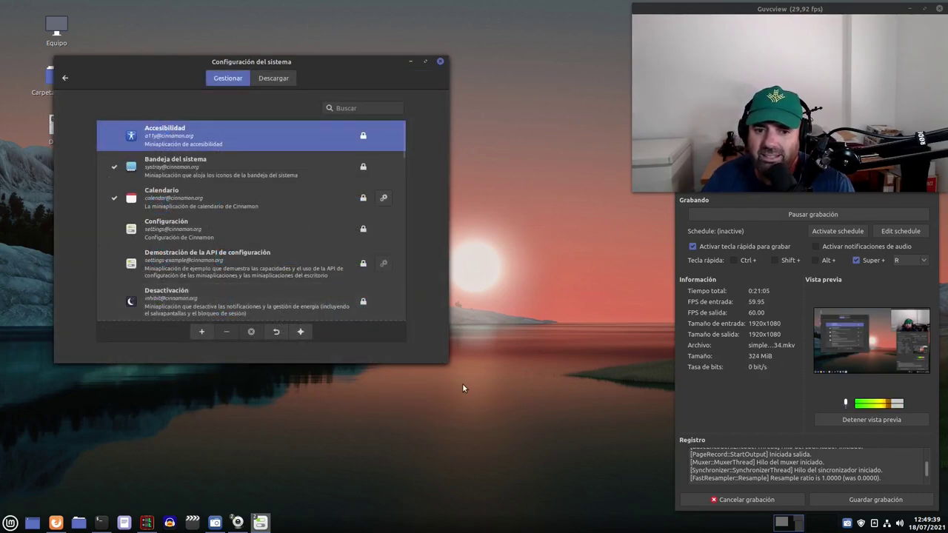
left_click_drag(440, 360, 554, 467)
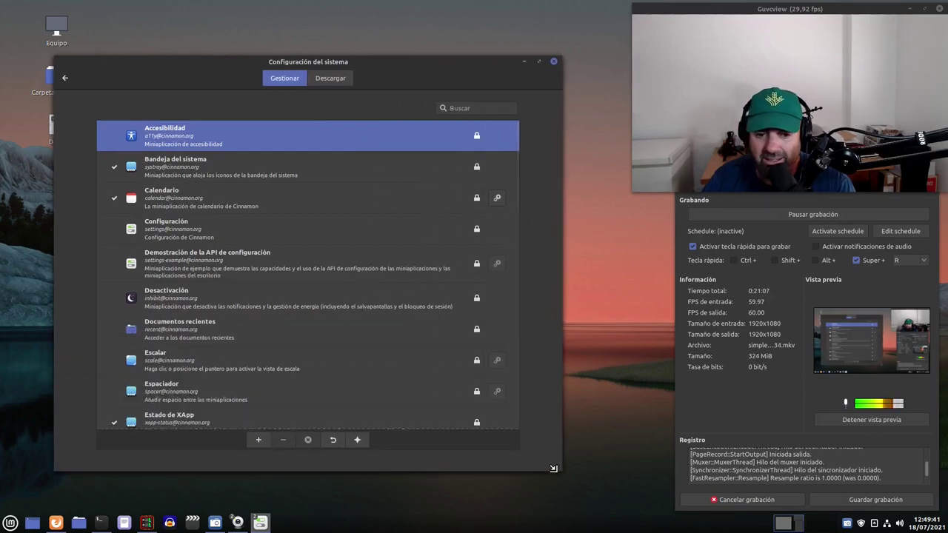
left_click(330, 82)
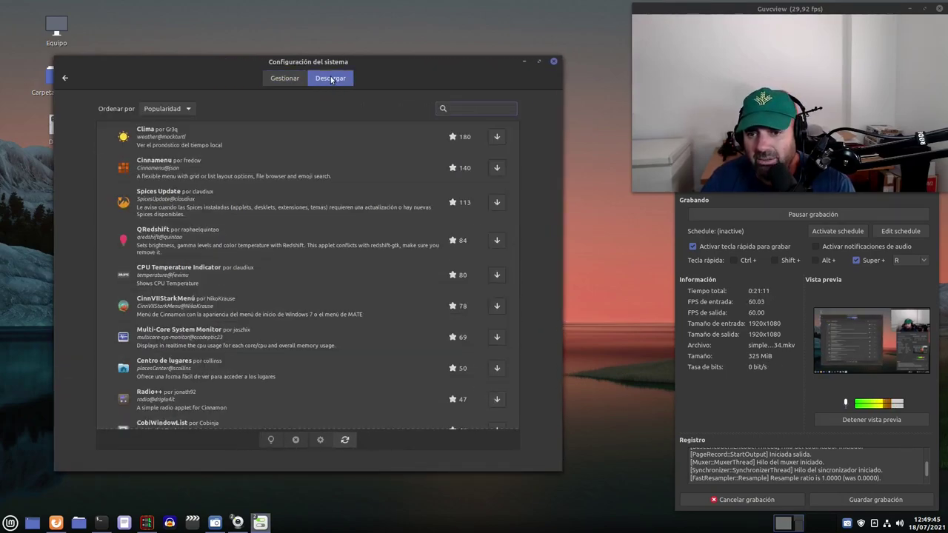
left_click(280, 83)
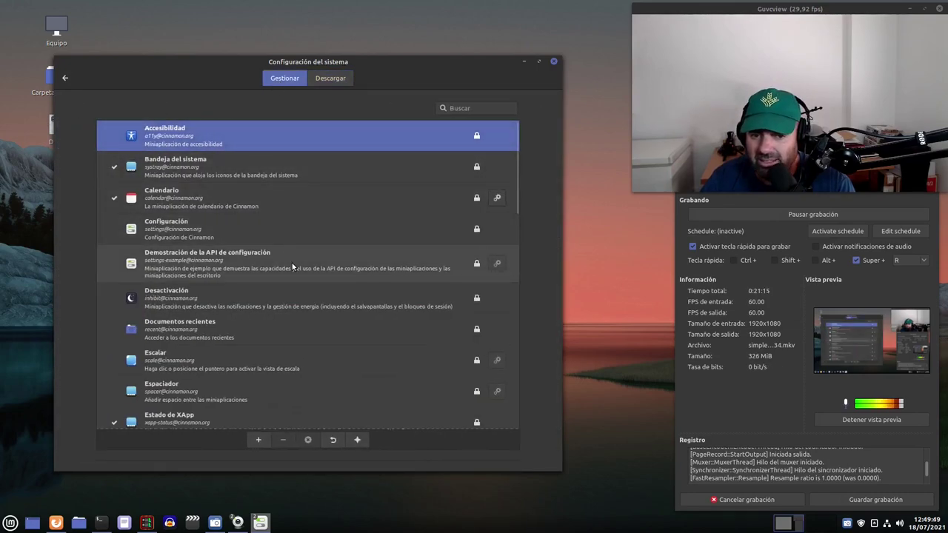
scroll(324, 270, "down", 8)
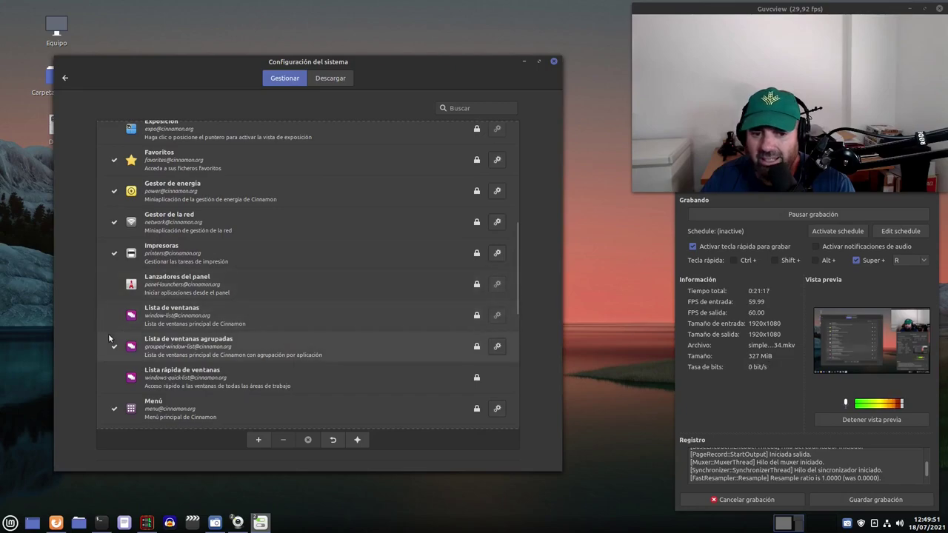
scroll(262, 330, "down", 8)
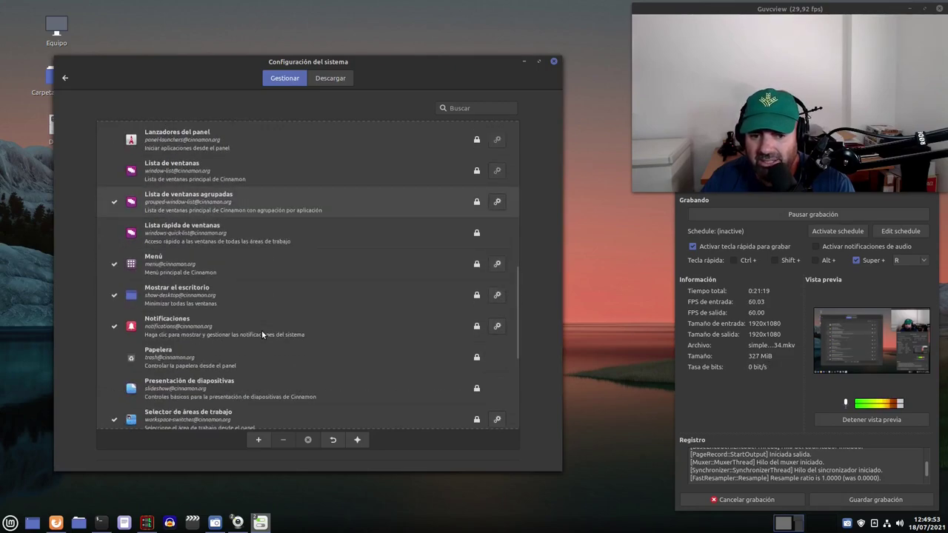
scroll(262, 330, "up", 10)
scroll(261, 331, "up", 5)
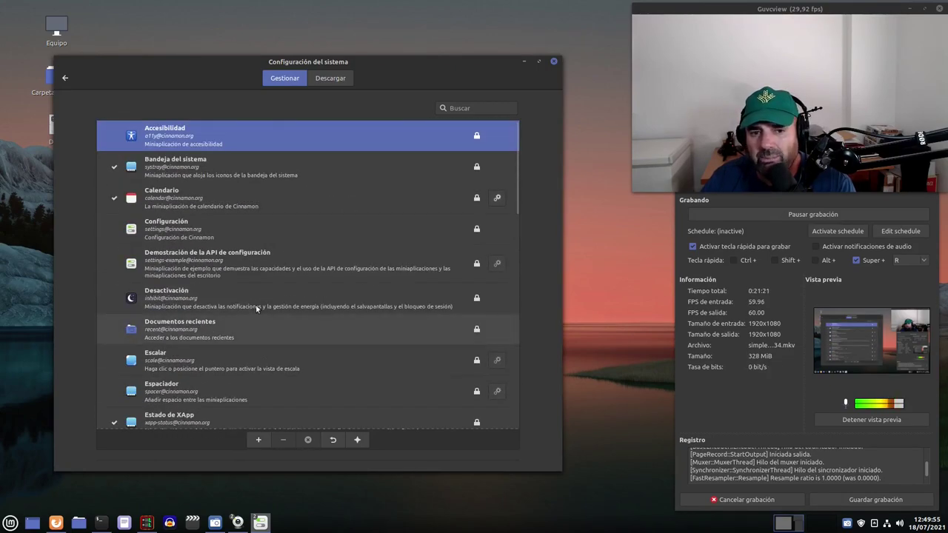
scroll(259, 284, "down", 15)
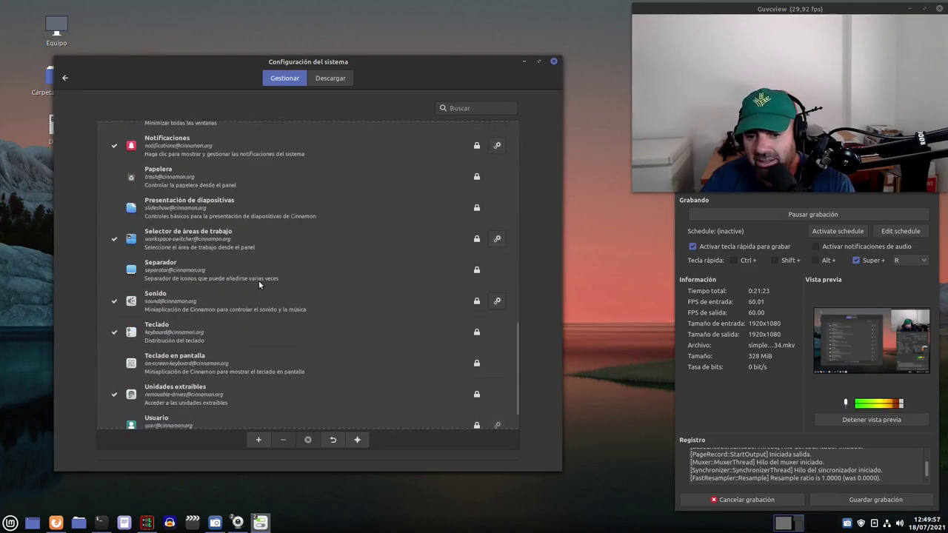
left_click(331, 78)
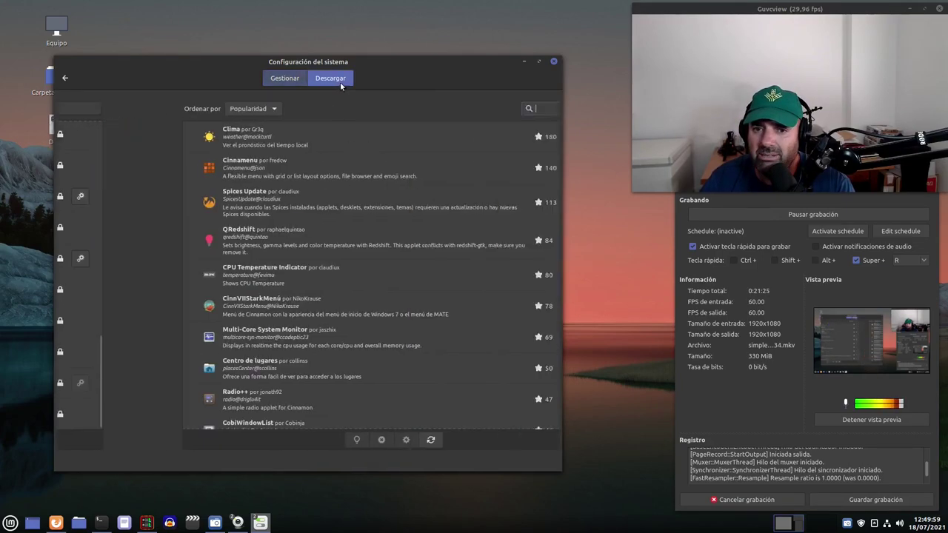
Return to the settings overview, revisit the installed extensions and close Configuración del sistema
left_click(65, 80)
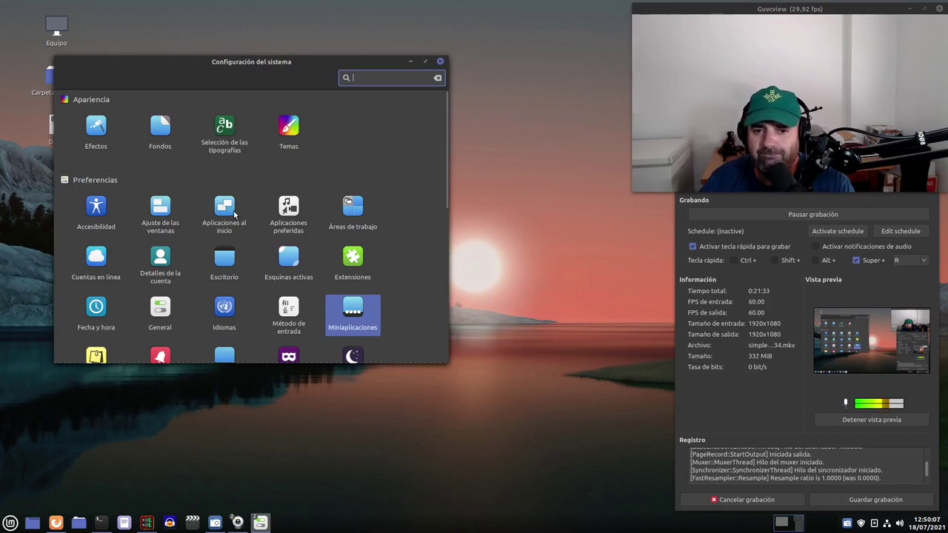
left_click(352, 261)
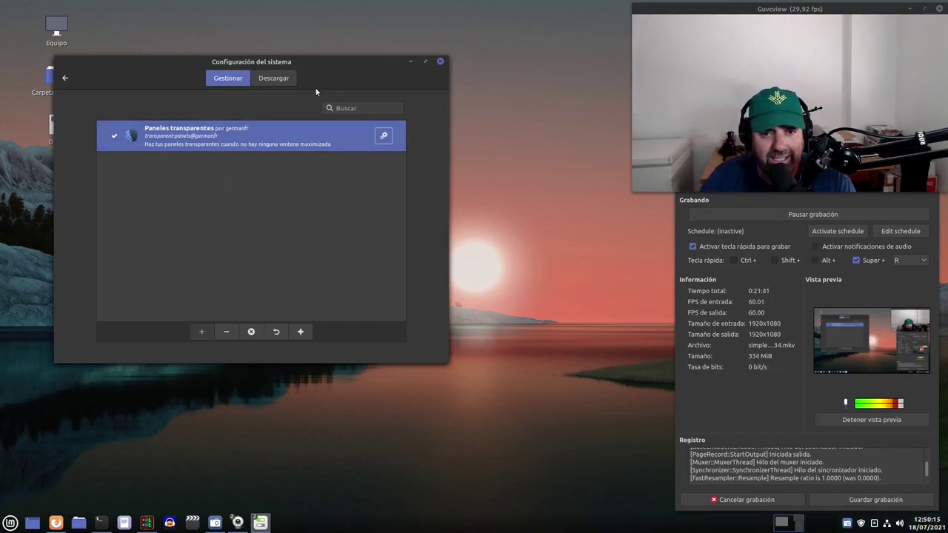
left_click(440, 62)
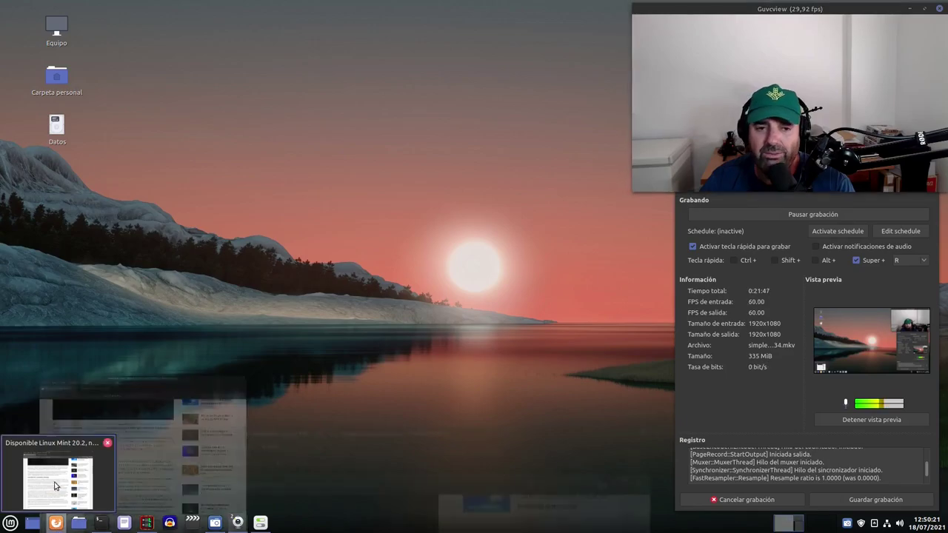
Switch to the Salmorejo Geek page in Firefox and search the site for "fecha cinnamon"
left_click(57, 500)
left_click(189, 41)
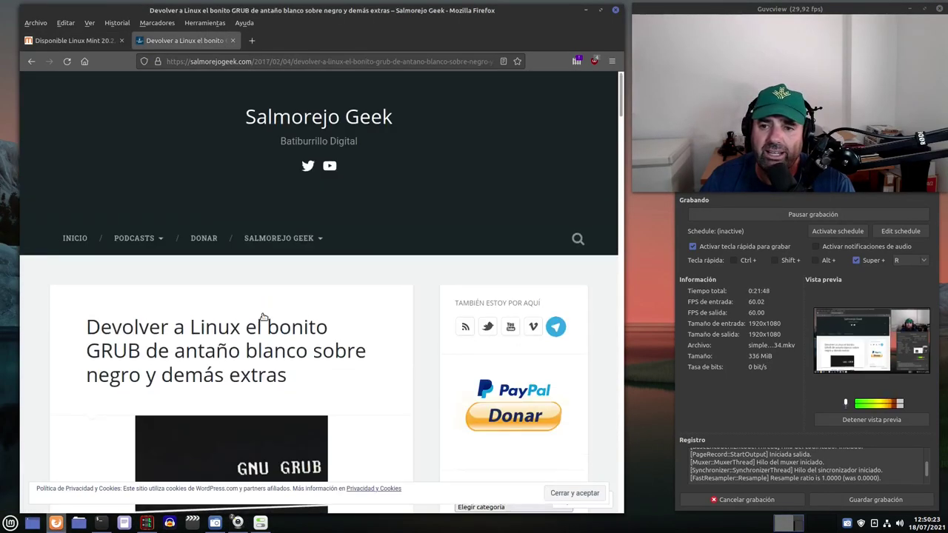
left_click(577, 240)
type("fecha cinnamon")
key("Return")
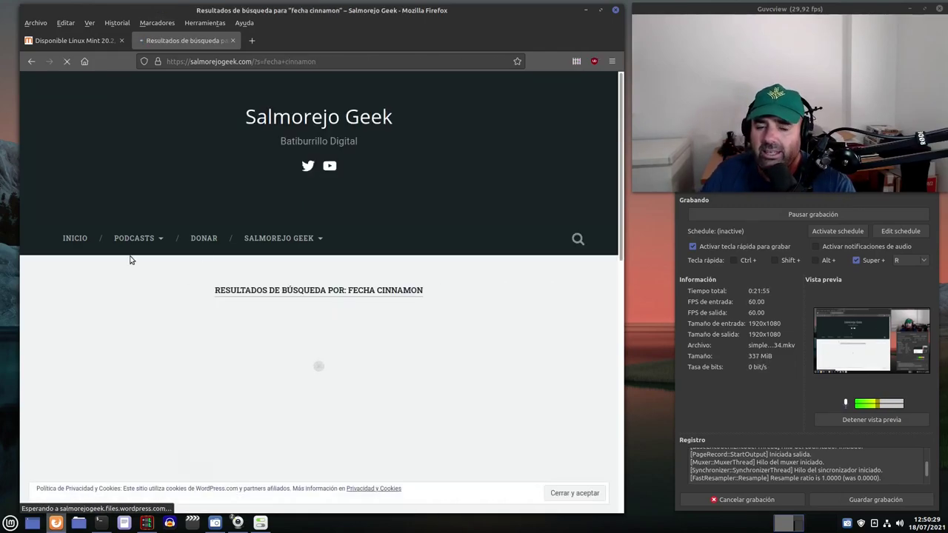
Open "Enchular la hora y fecha en la bandeja del sistema en Cinnamon (Linux)" and read its date format instructions
scroll(66, 297, "down", 3)
left_click(83, 336)
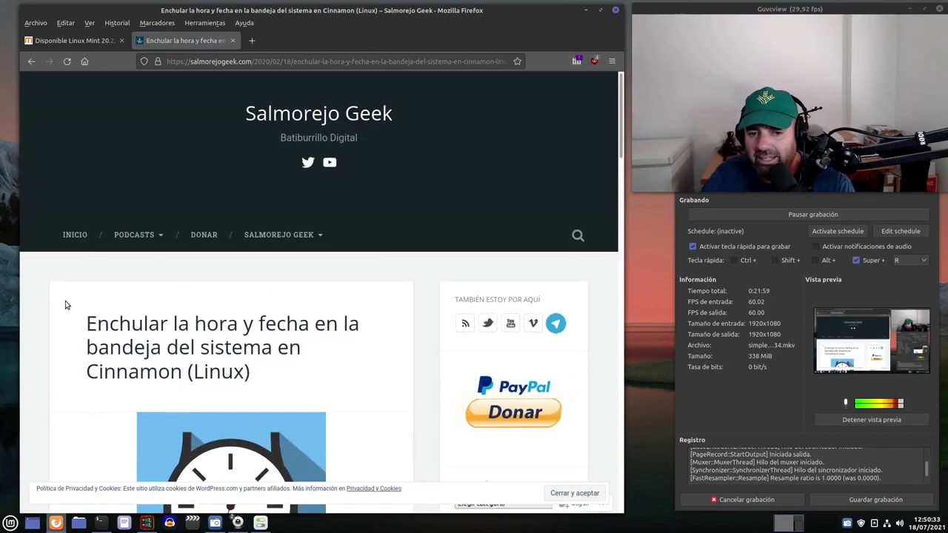
scroll(65, 305, "down", 8)
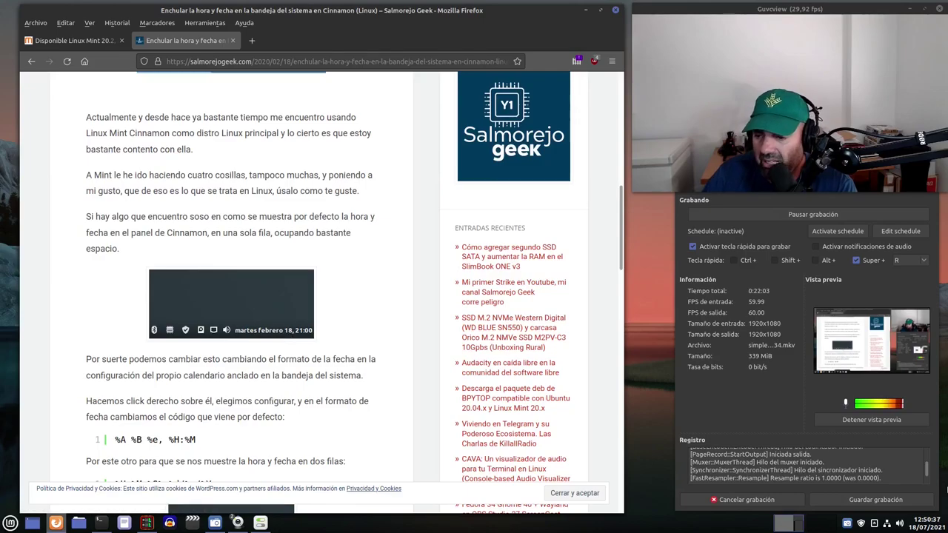
Review the article's two-row date format code and example screenshots, and return to the Linux Mint 20.2 news article
scroll(498, 427, "down", 4)
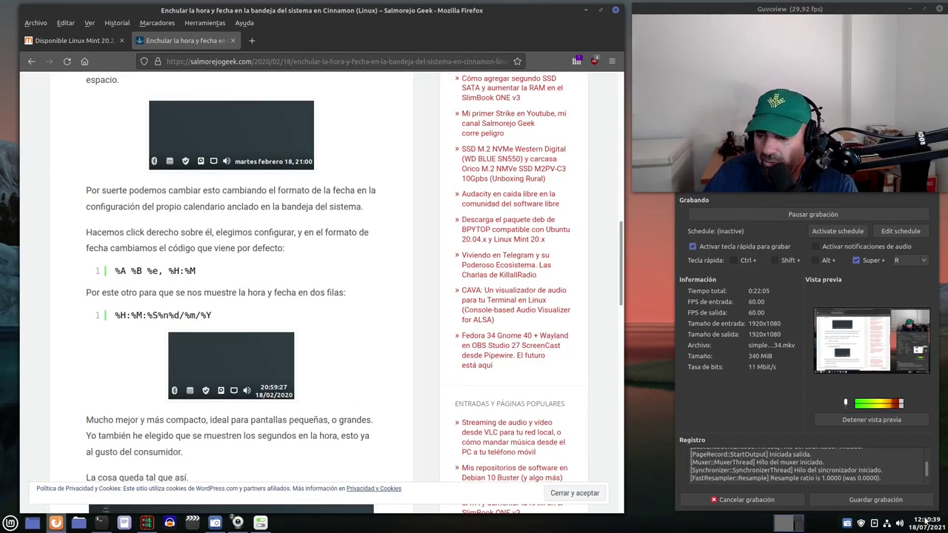
mouse_move(919, 524)
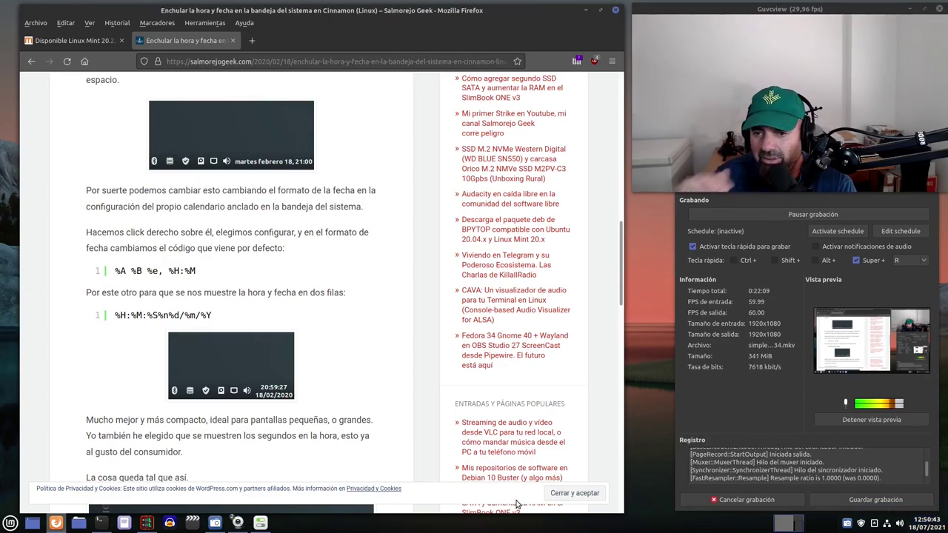
scroll(517, 504, "down", 5)
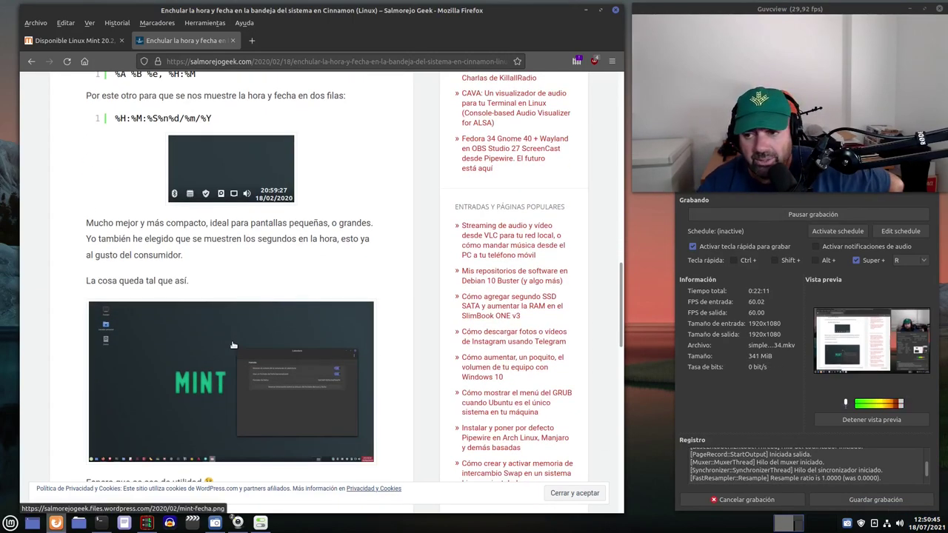
scroll(206, 277, "up", 10)
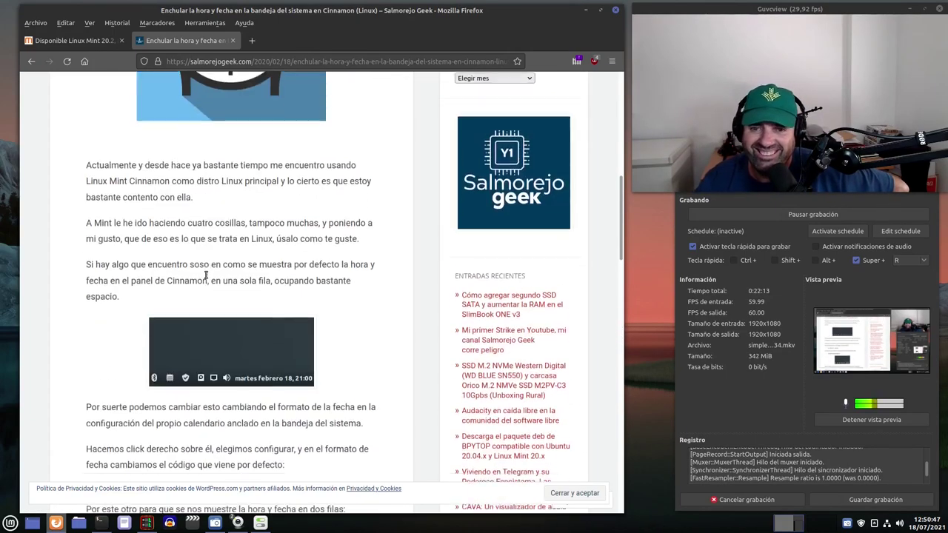
scroll(206, 277, "up", 2)
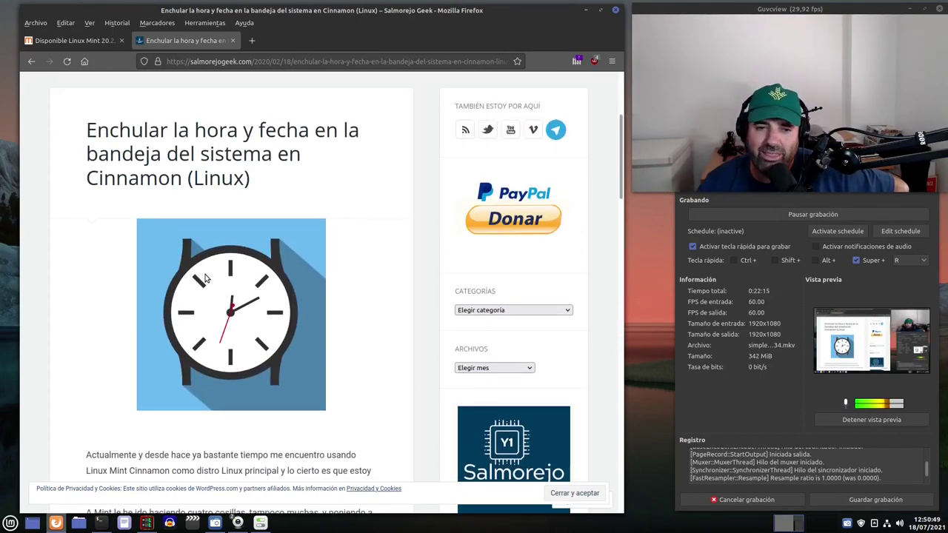
scroll(206, 277, "up", 5)
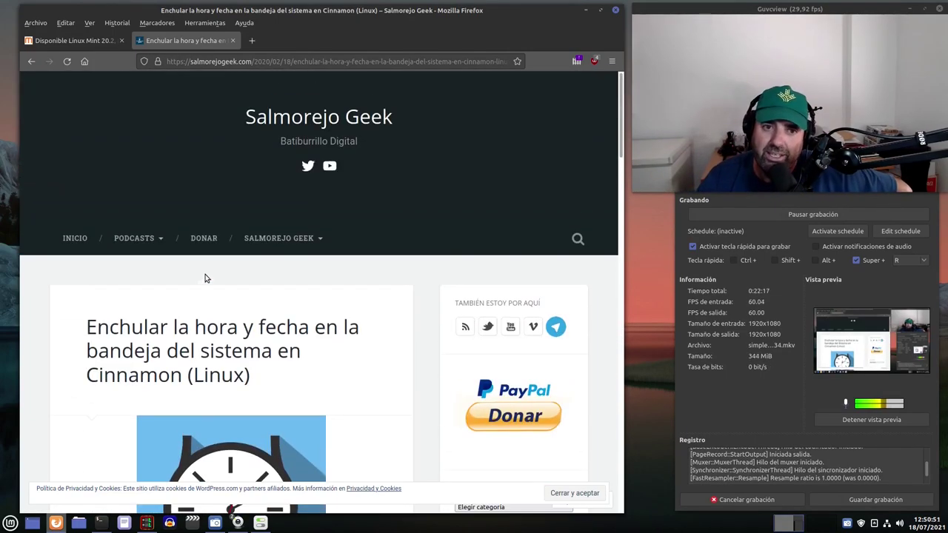
left_click(80, 41)
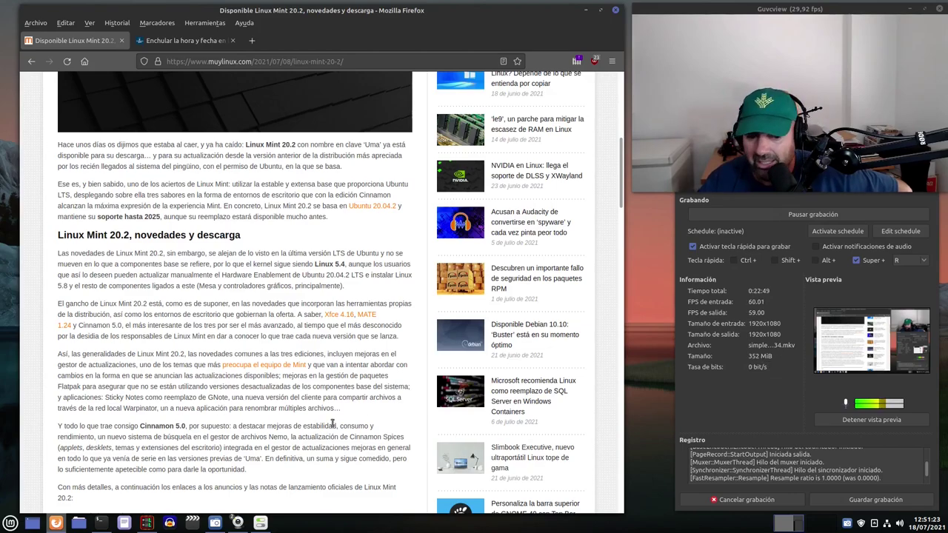
Find the sticky notes application Notas among the installed applications and open it
left_click(11, 523)
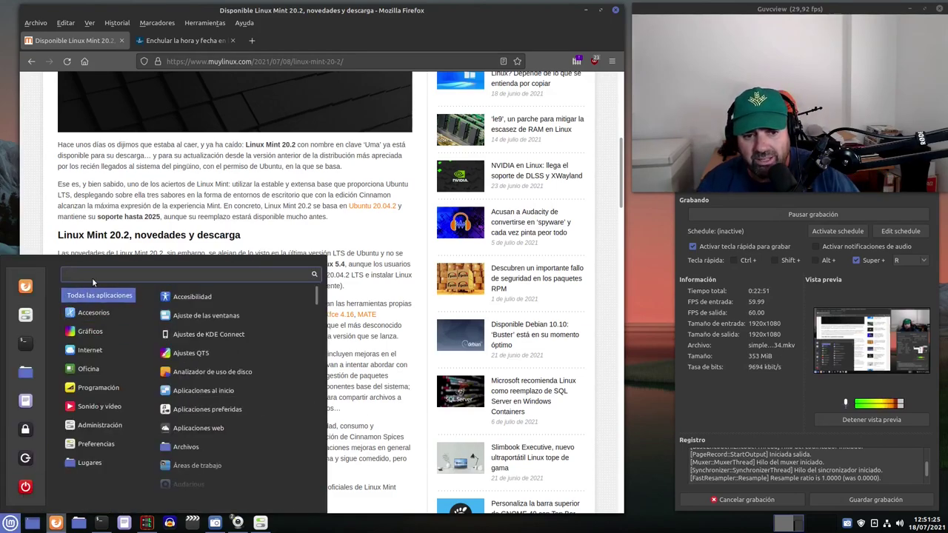
type("st")
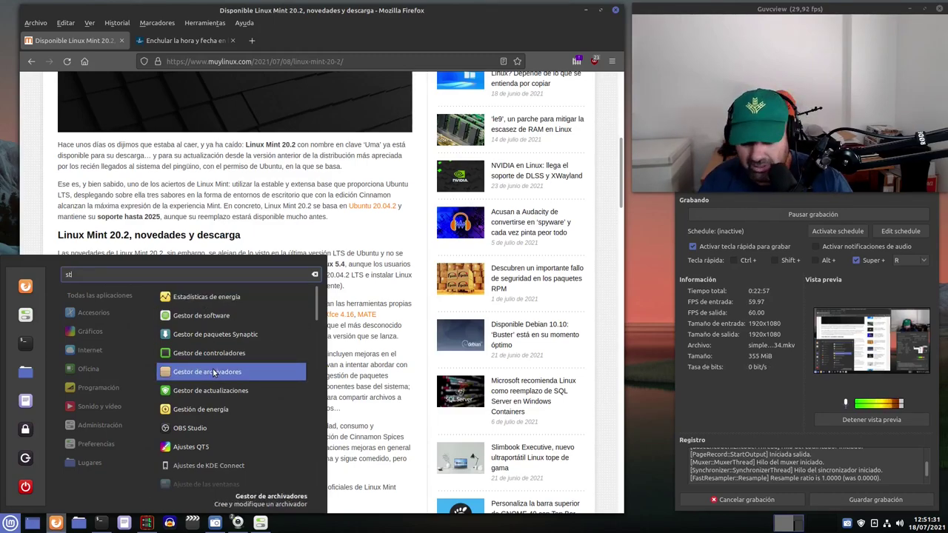
key("BackSpace")
key("BackSpace")
type("n")
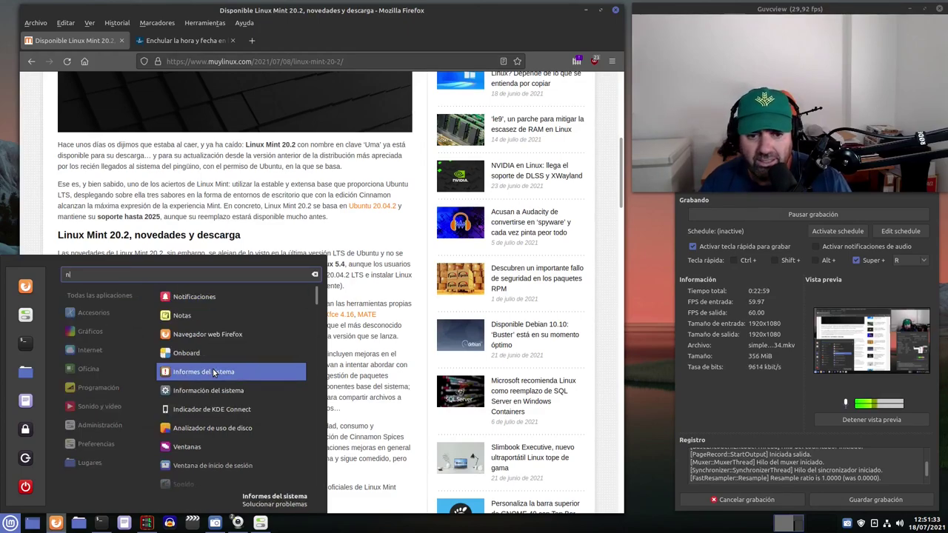
left_click(247, 315)
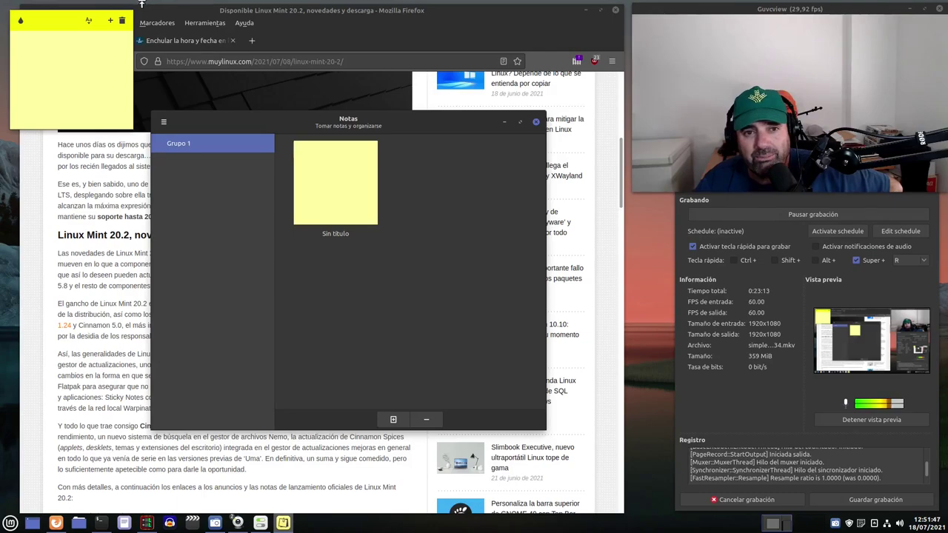
Delete the empty untitled note from Grupo 1 and close Notas
left_click(122, 23)
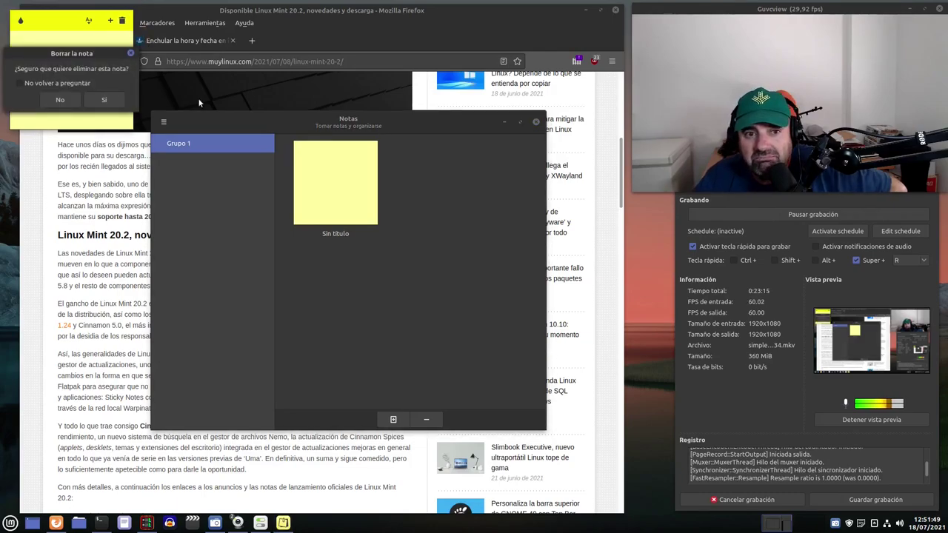
left_click(103, 99)
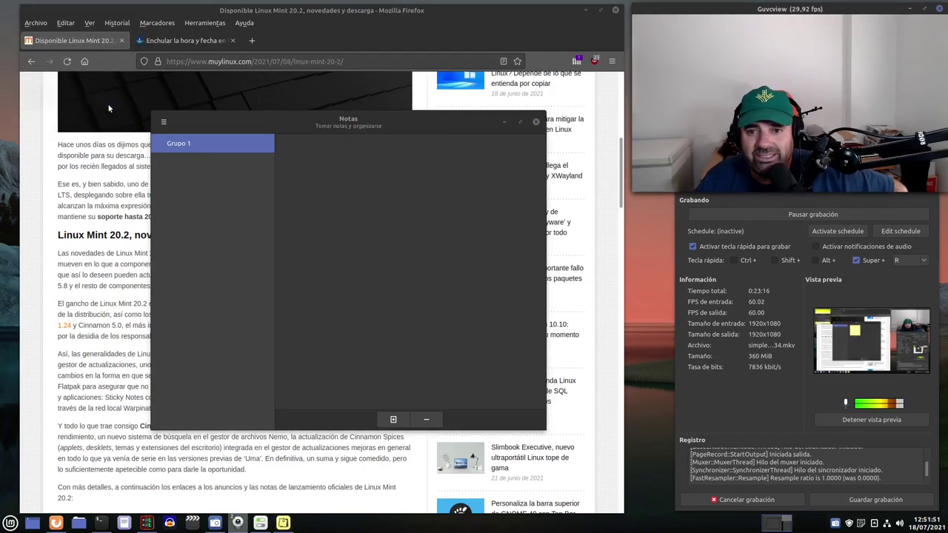
left_click(536, 122)
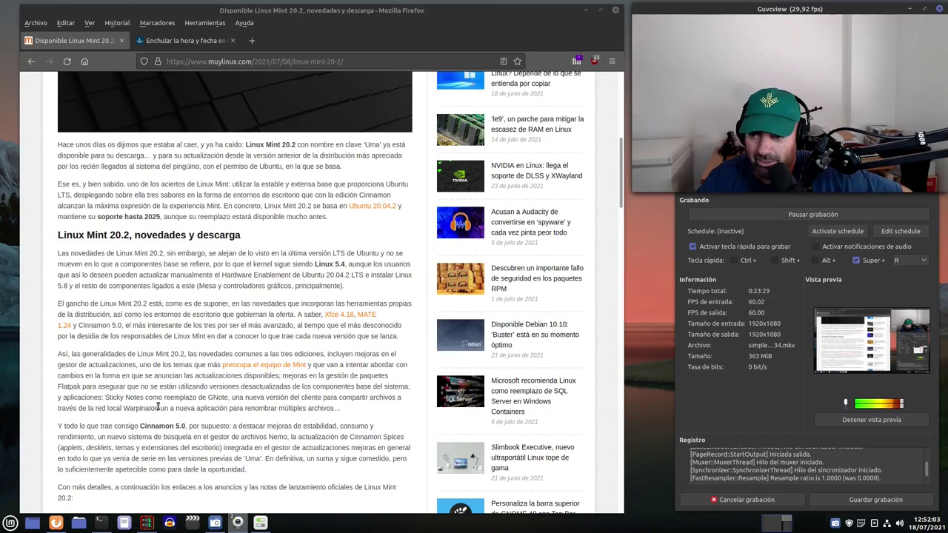
Find and open Warpinator, look over its network file sharing window and close it
left_click(10, 523)
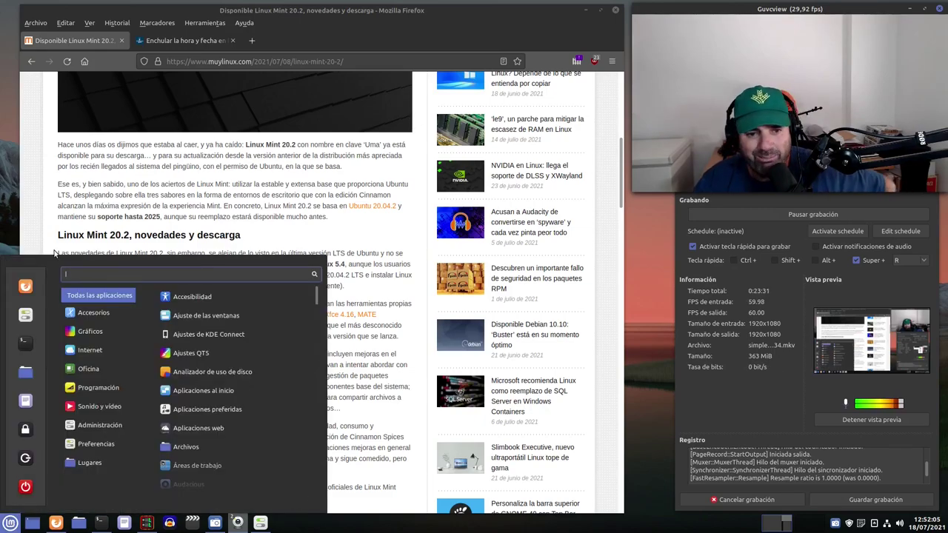
type("wa")
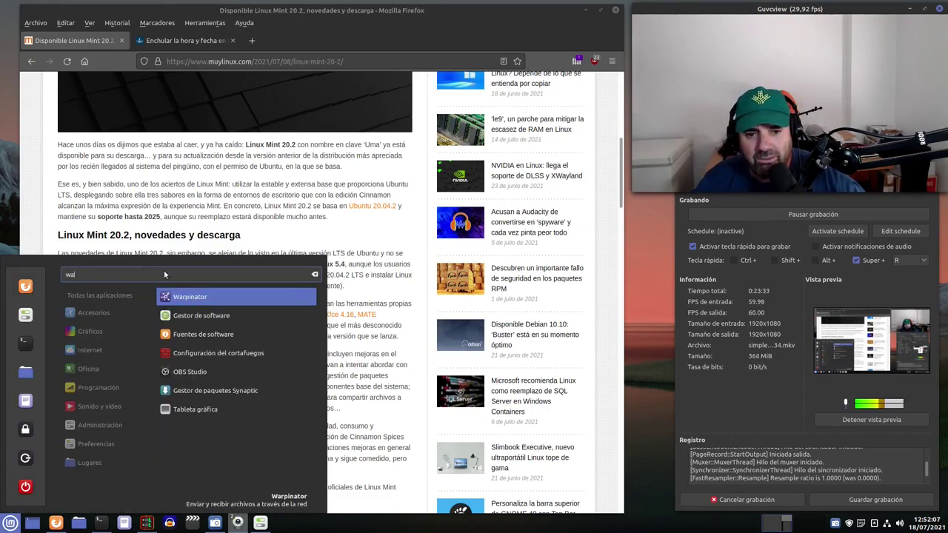
left_click(178, 300)
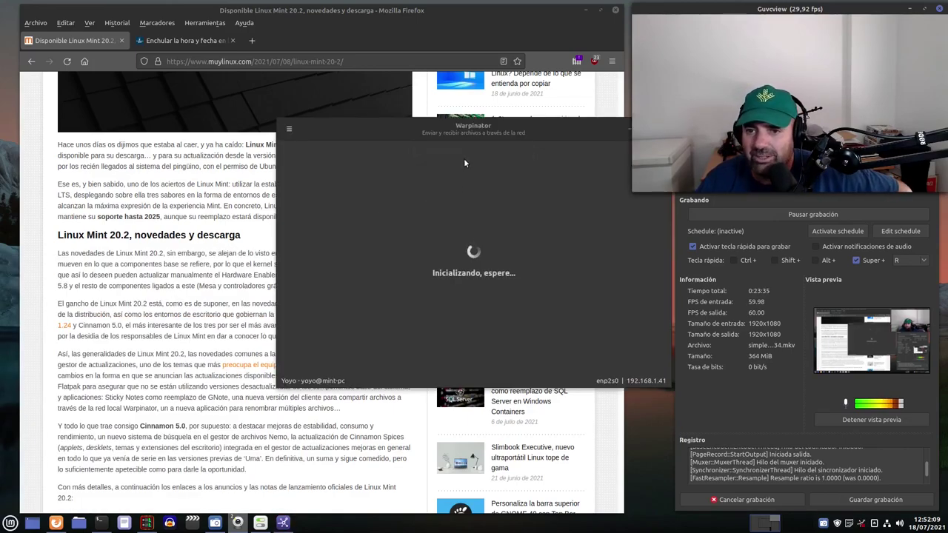
left_click_drag(522, 123, 409, 99)
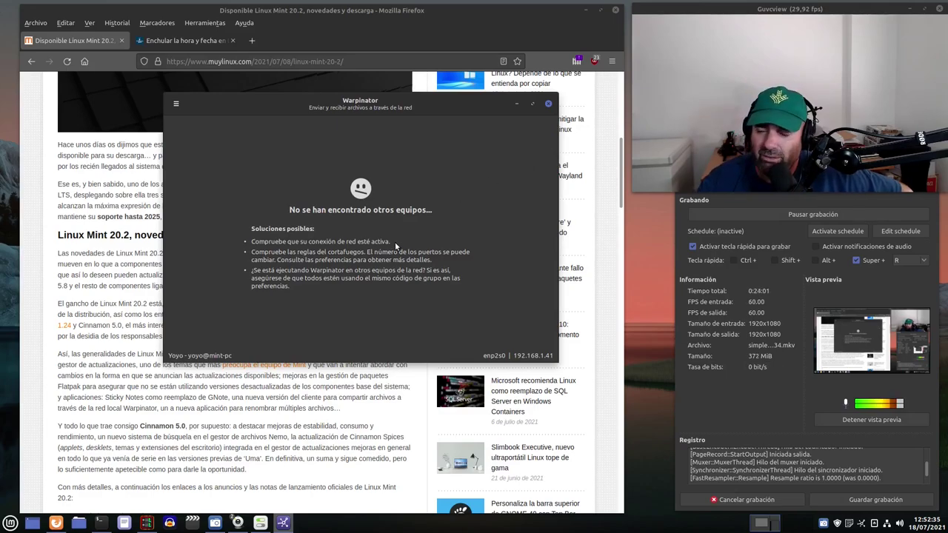
left_click(548, 106)
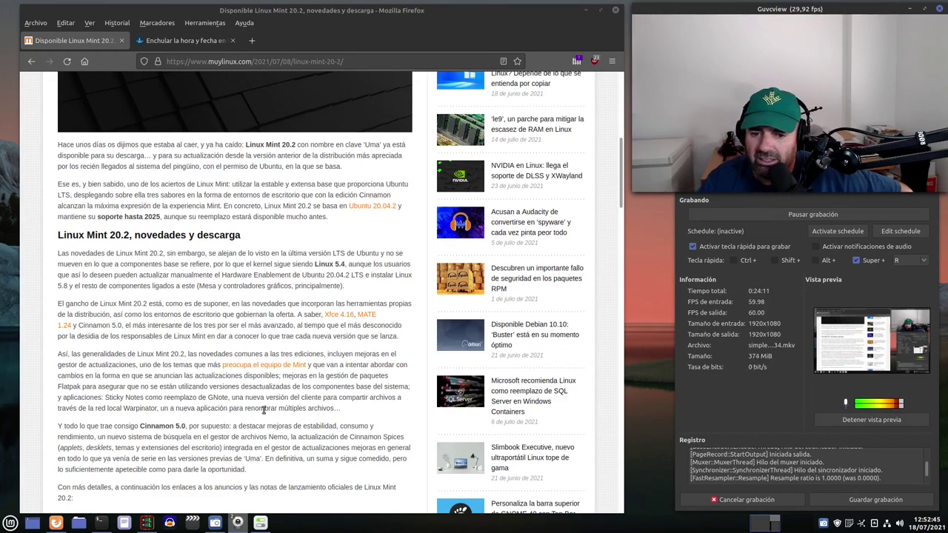
Minimize the Firefox article and open Renombrador de archivos, placing its window away from the webcam view
scroll(286, 406, "down", 1)
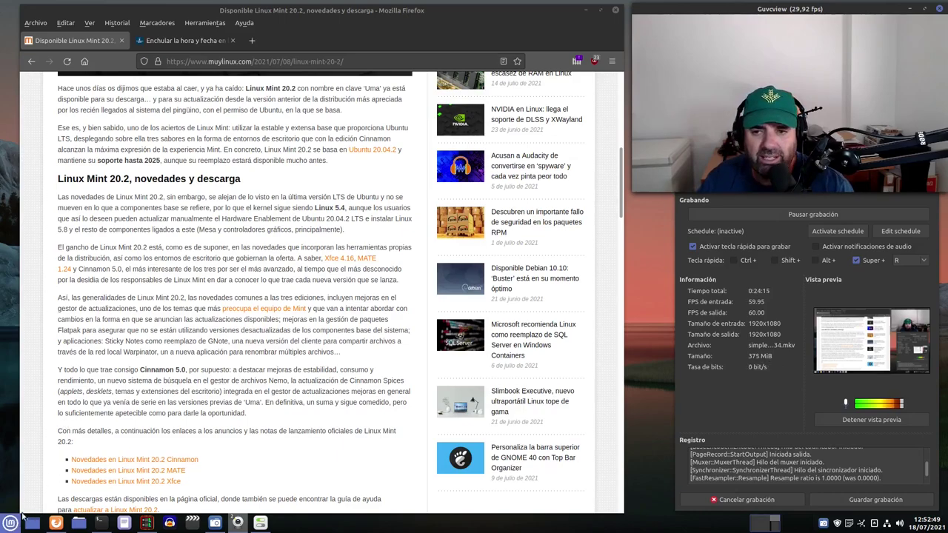
left_click(585, 10)
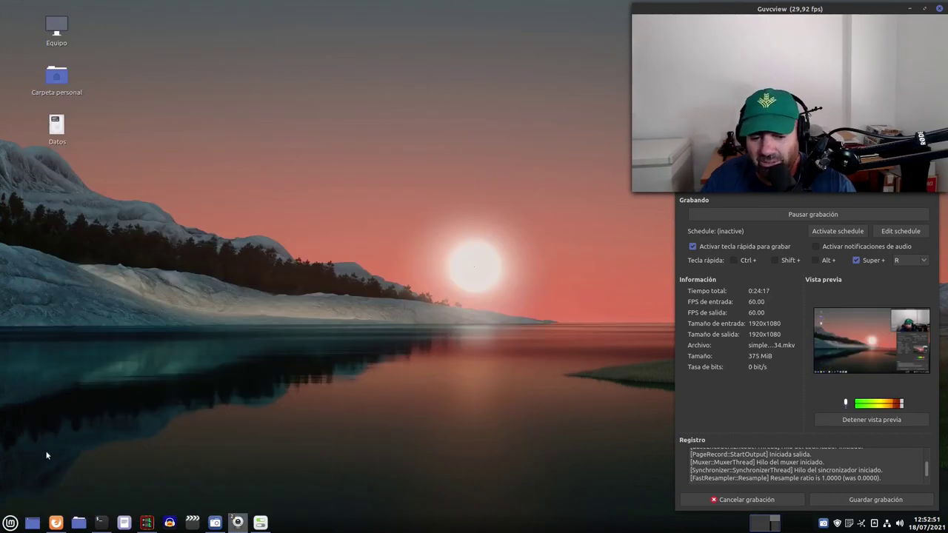
left_click(10, 523)
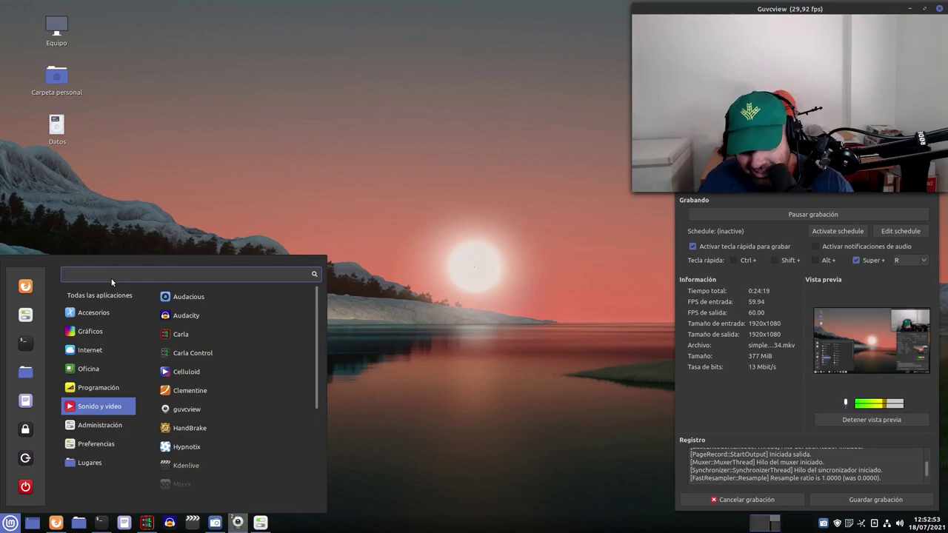
type("re")
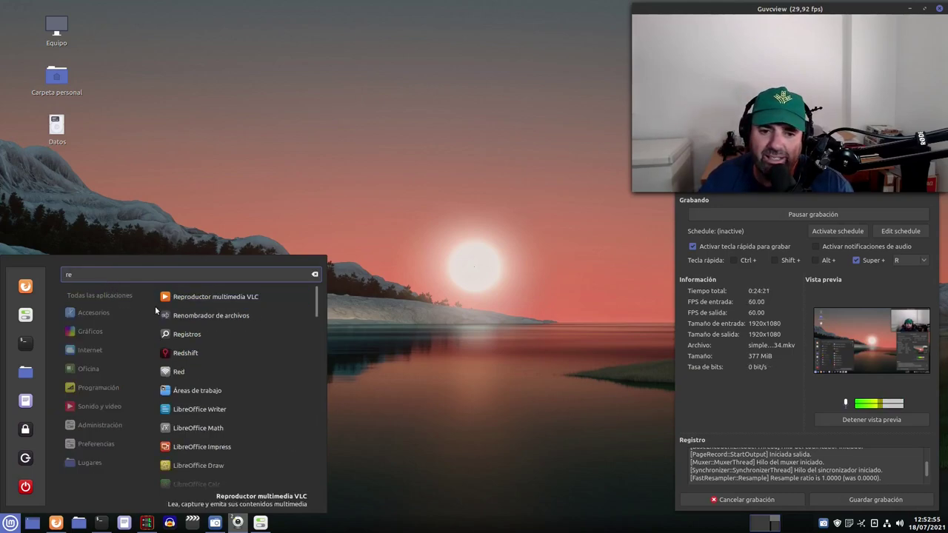
left_click(179, 314)
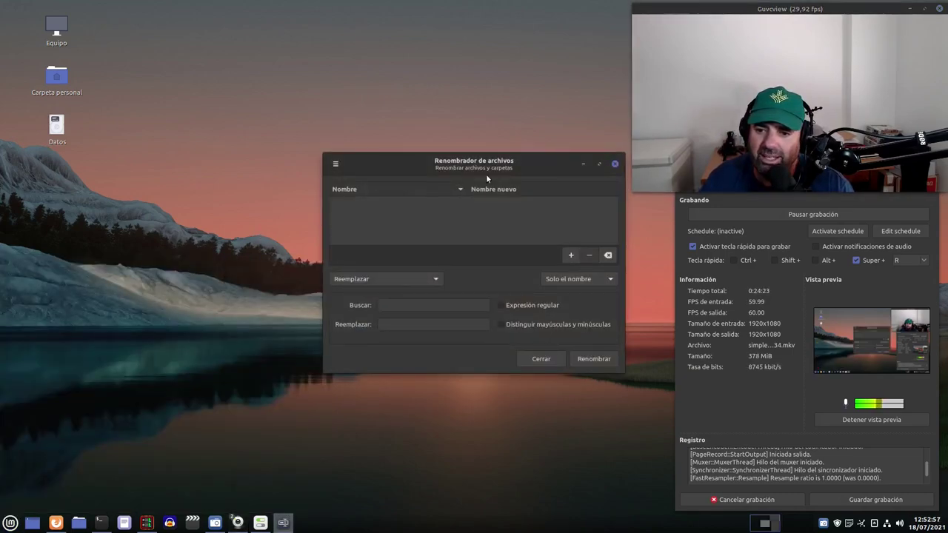
left_click_drag(498, 158, 319, 107)
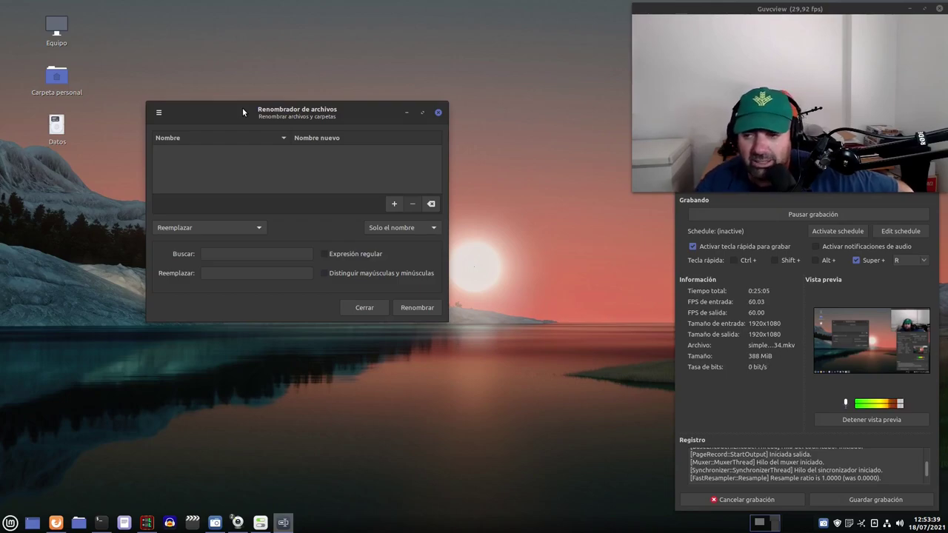
Examine the renamer's operation and name/extension scope options, close it and return to the Linux Mint article in Firefox
left_click(208, 232)
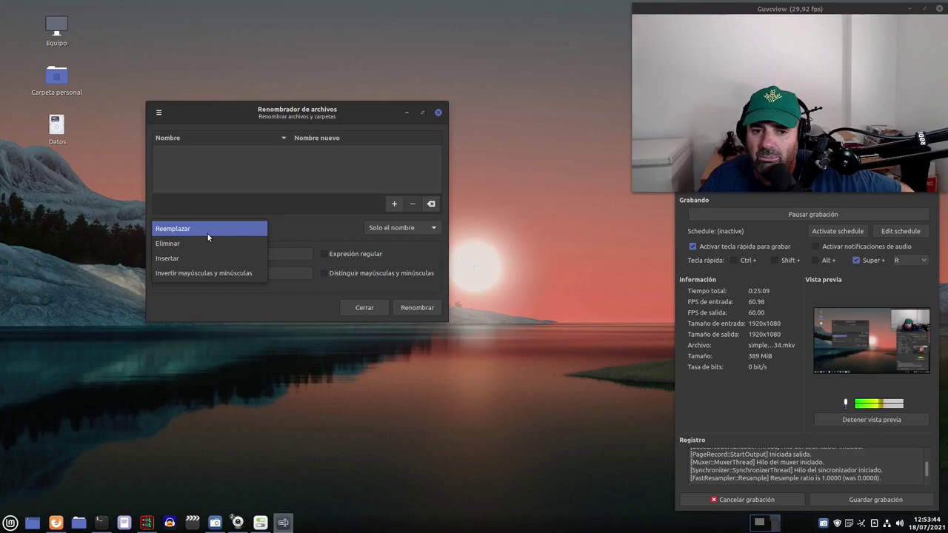
left_click(249, 174)
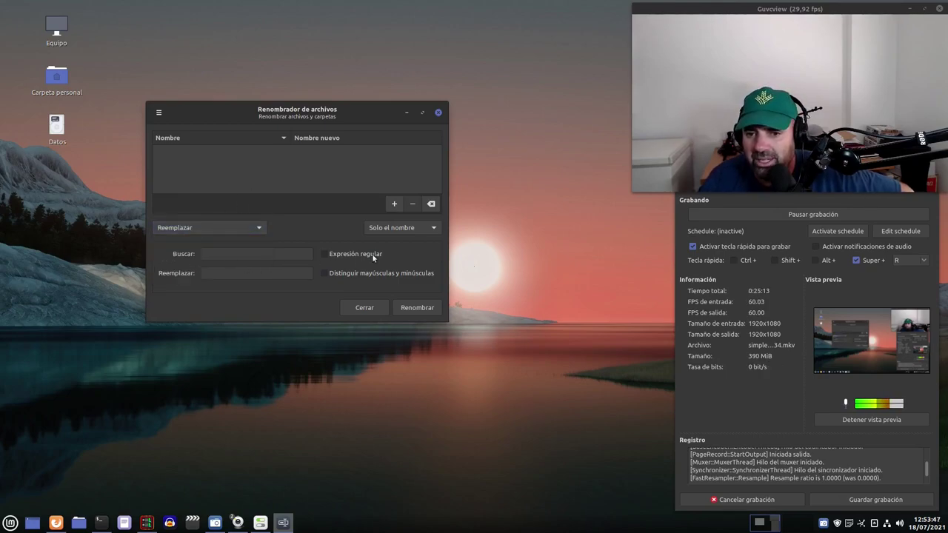
left_click(393, 231)
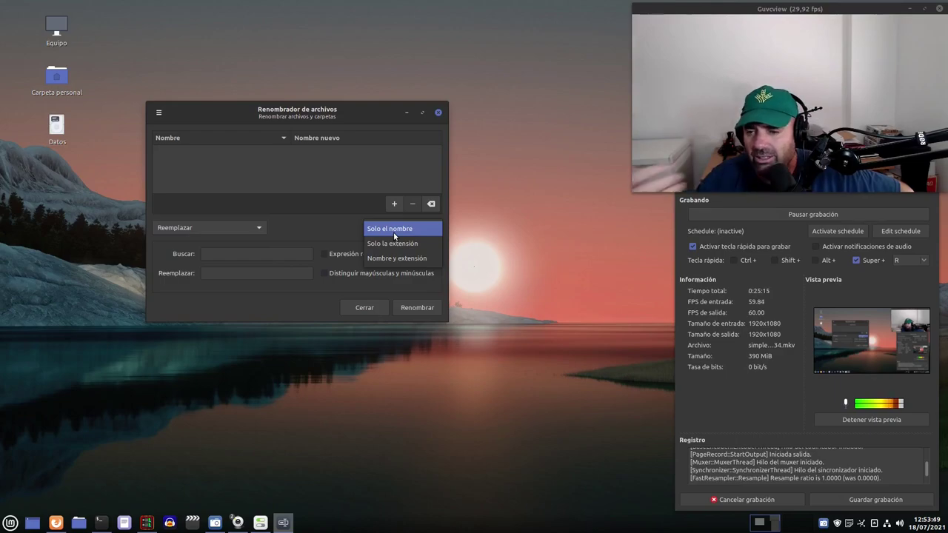
left_click(393, 232)
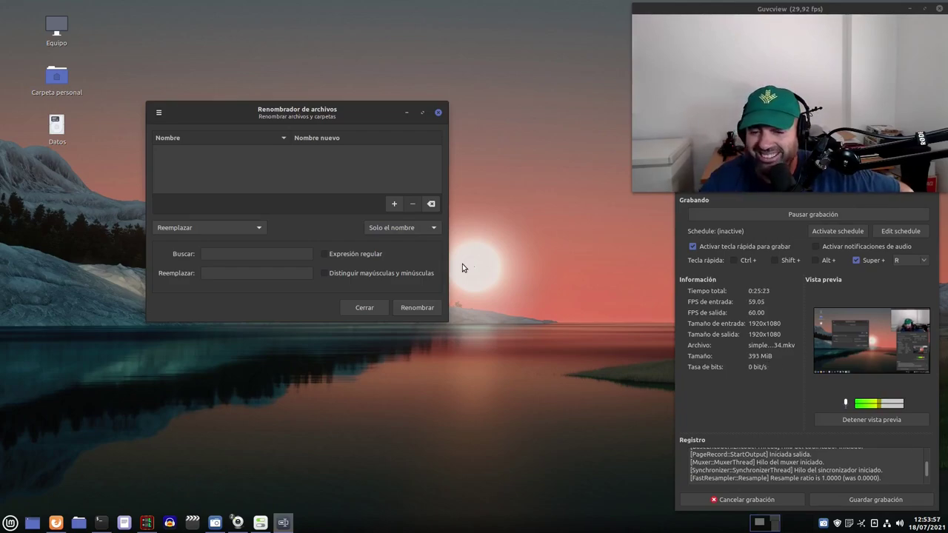
left_click(438, 112)
mouse_move(55, 522)
left_click(83, 455)
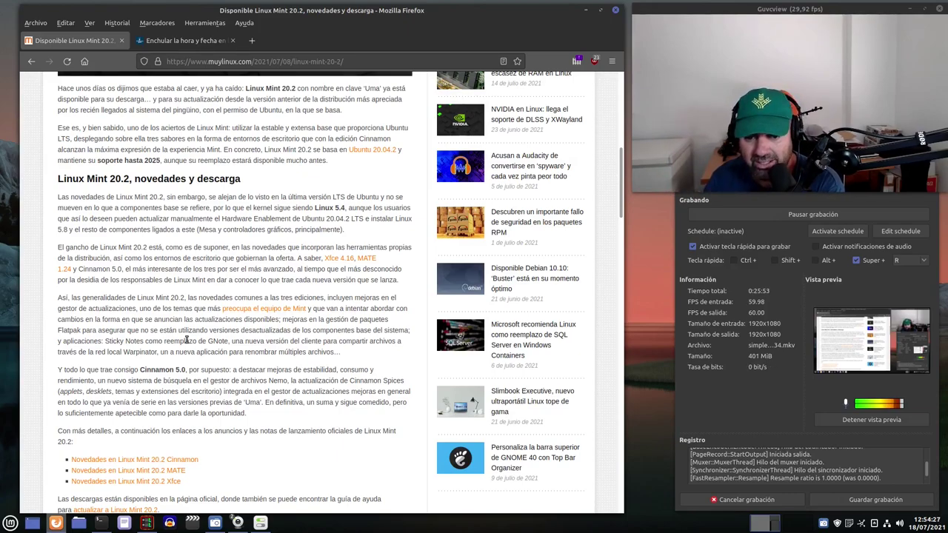
Open Carpeta personal in the file manager, show its file name and content search fields, and close it
left_click(78, 523)
left_click_drag(479, 83, 346, 156)
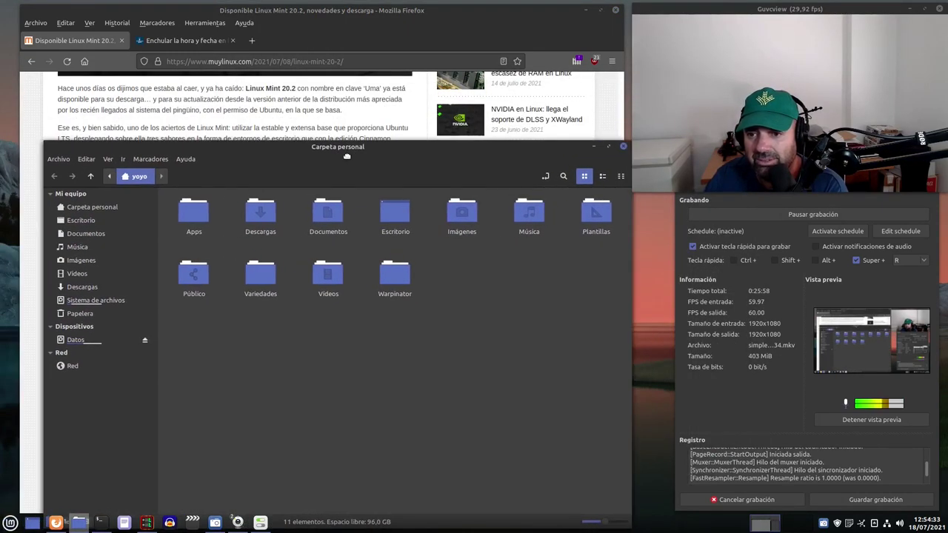
left_click(563, 176)
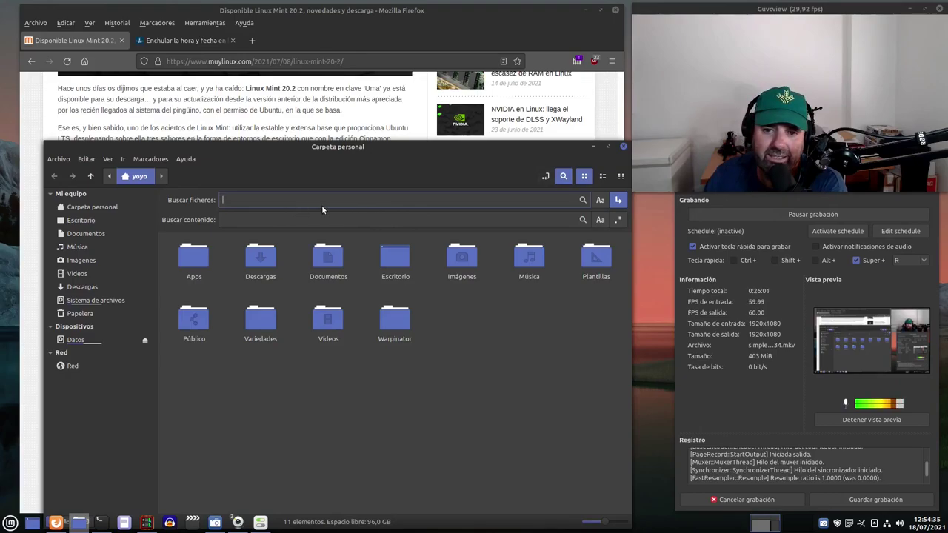
left_click_drag(455, 152, 422, 182)
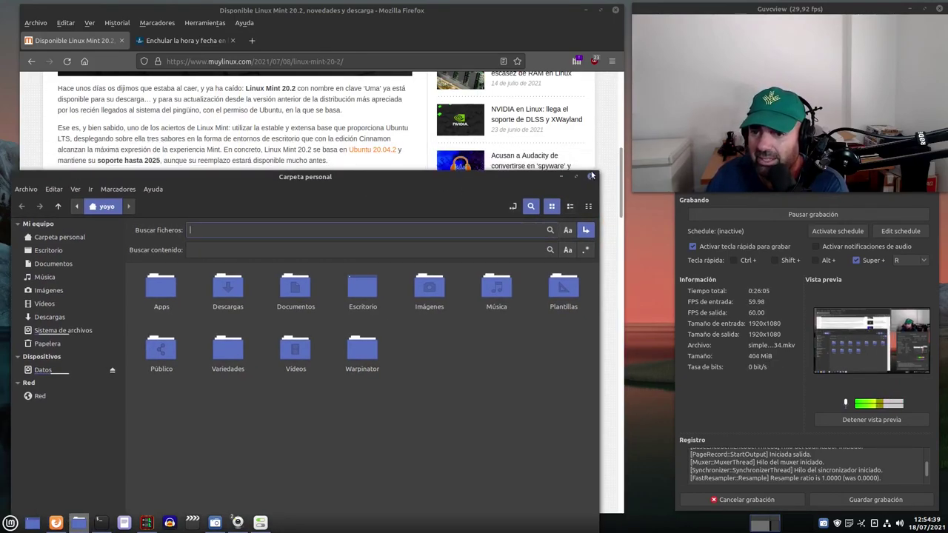
left_click_drag(404, 177, 426, 143)
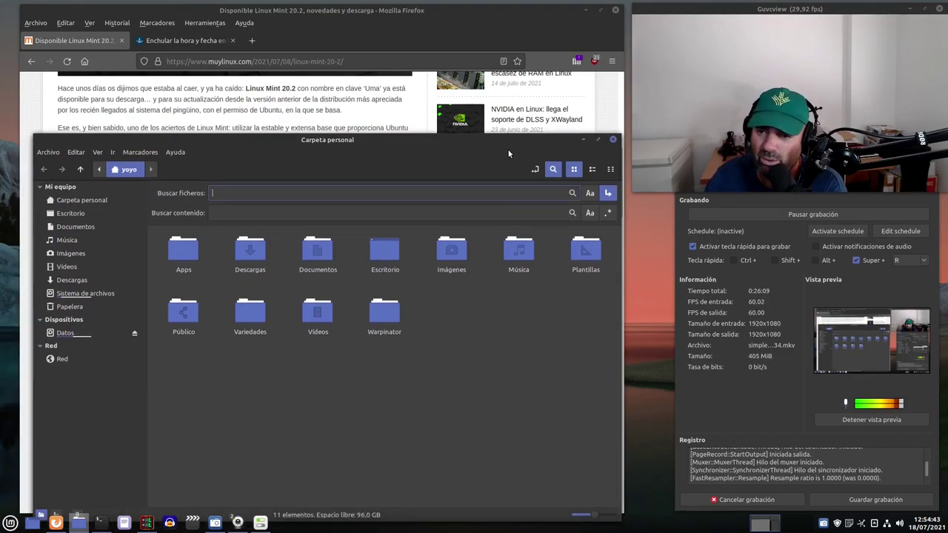
left_click(613, 139)
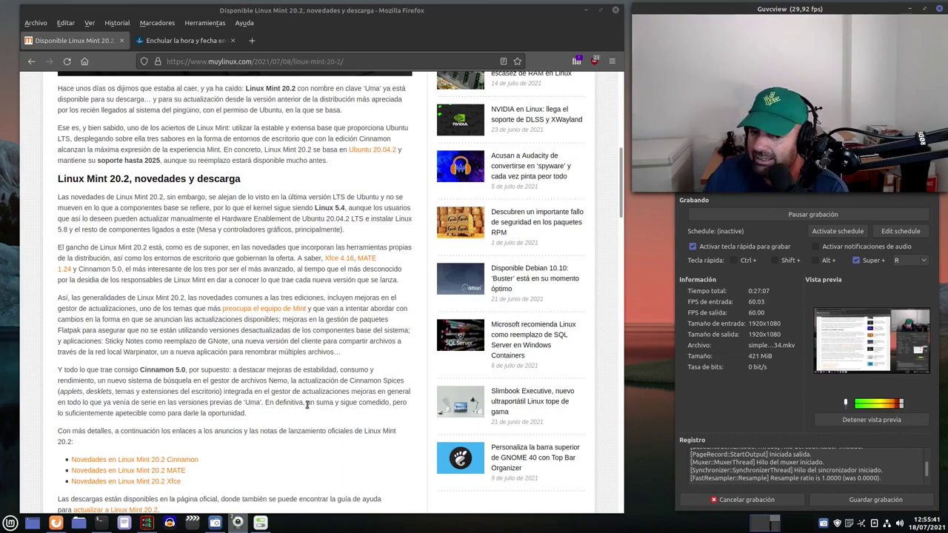
Open the Linux Mint 20.2 Cinnamon news link from the MuyLinux article and look through the release announcement and its page address
scroll(314, 397, "down", 3)
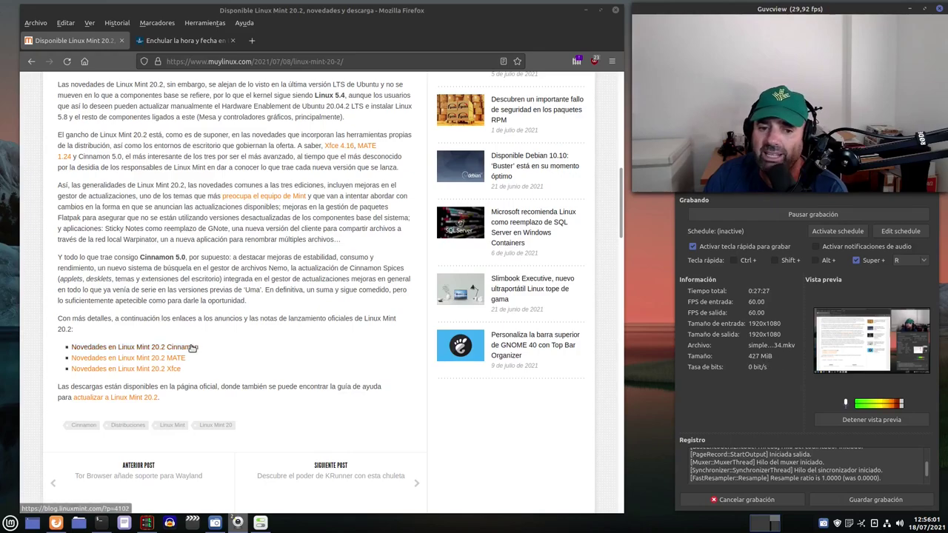
left_click(189, 348)
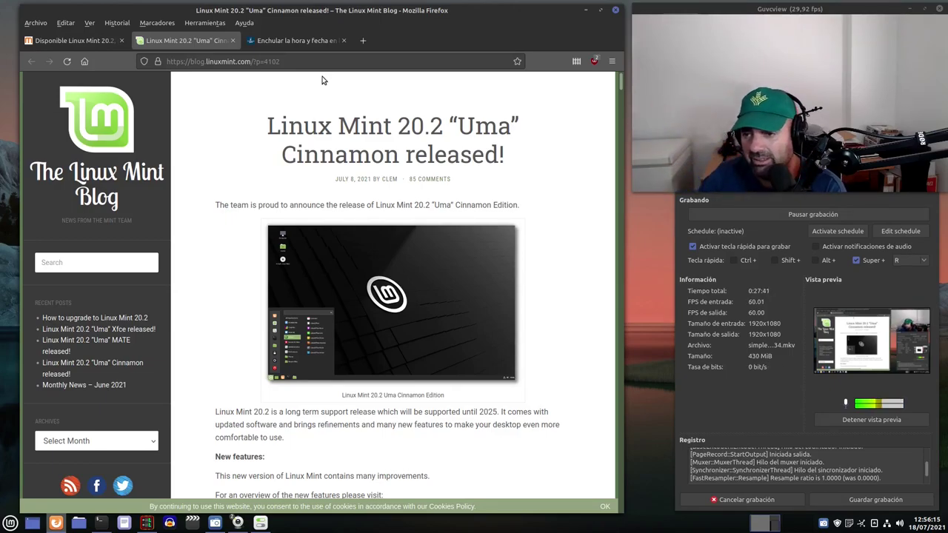
scroll(343, 287, "down", 20)
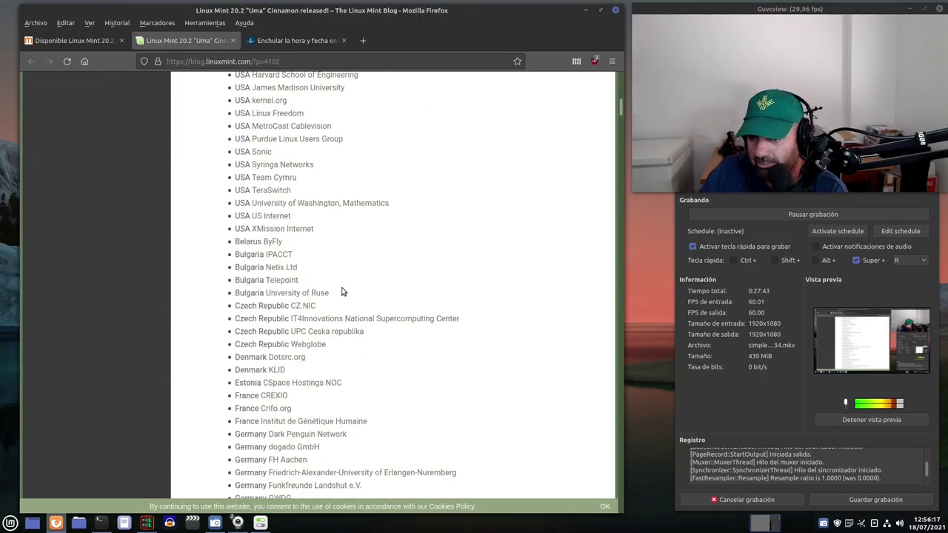
scroll(343, 288, "up", 20)
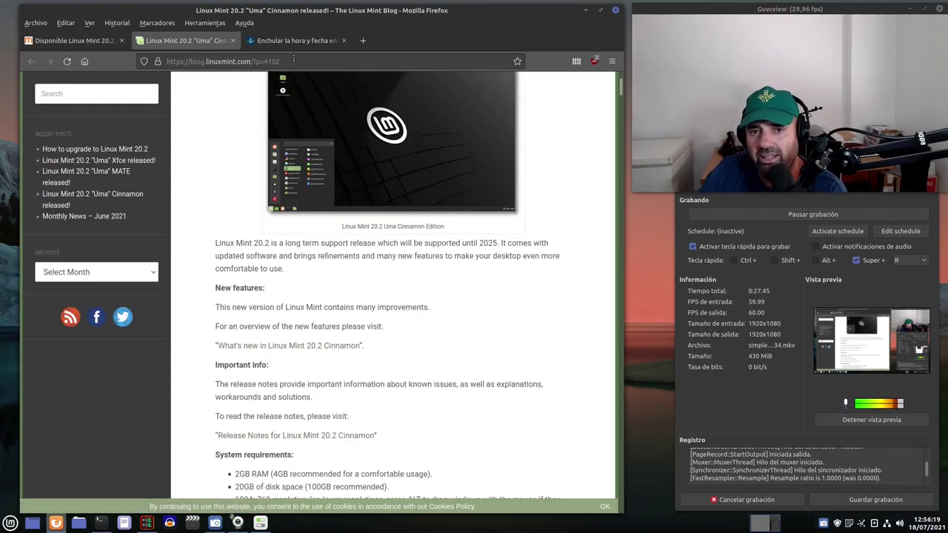
left_click(180, 59)
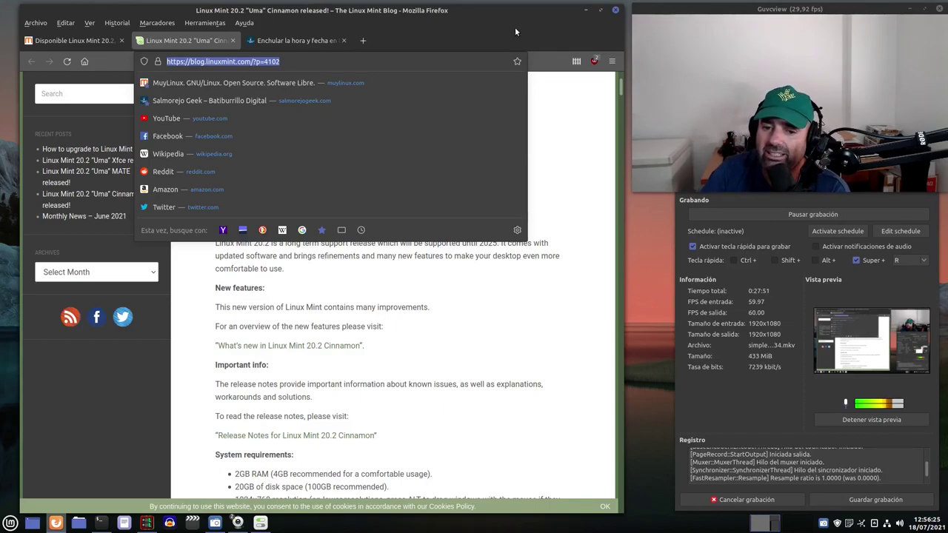
key("Escape")
scroll(321, 296, "up", 3)
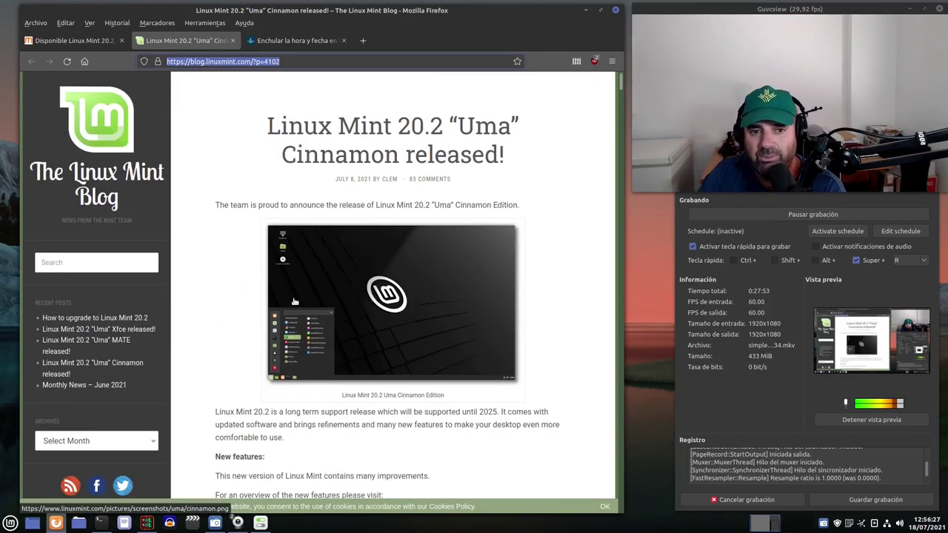
Visit the Linux Mint Blog home page, return to the MuyLinux article and open its link on upgrading to Linux Mint 20.2
left_click(105, 115)
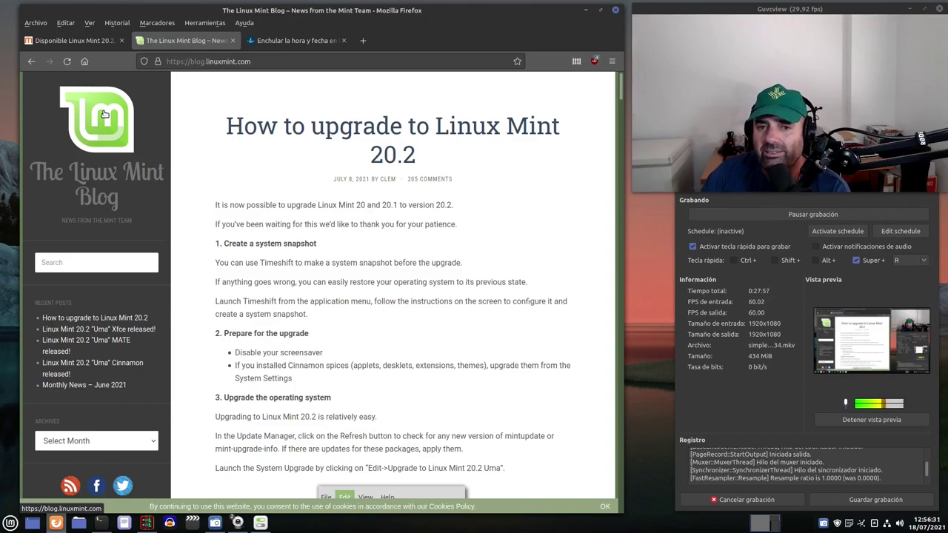
left_click(85, 41)
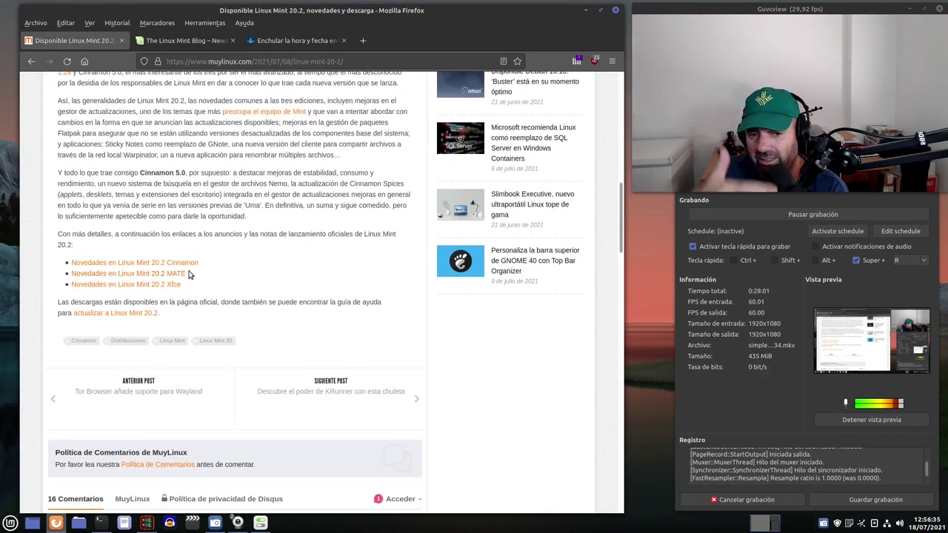
left_click(119, 314)
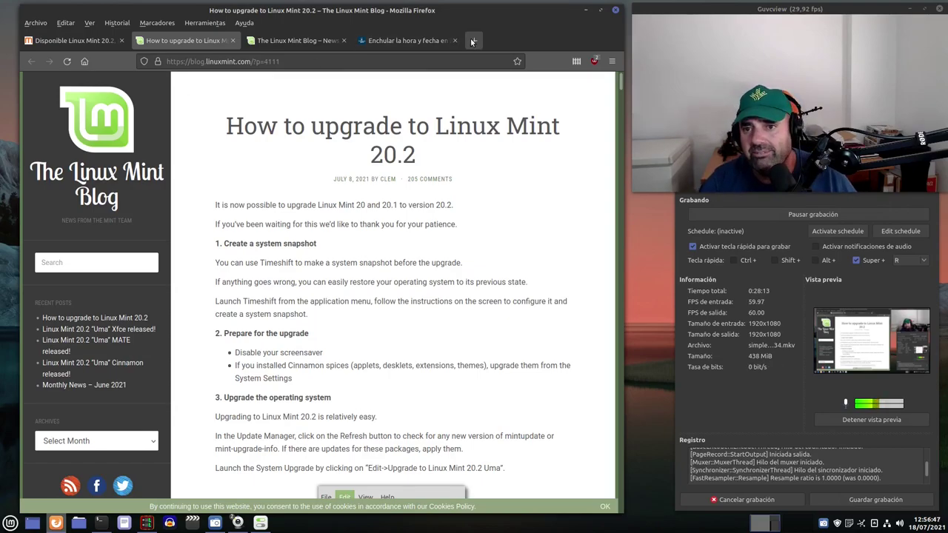
Open a blank browser tab, return to the MuyLinux article and read through its reader comments before going back to the article's start
key("ctrl+t")
left_click(78, 41)
scroll(152, 302, "down", 10)
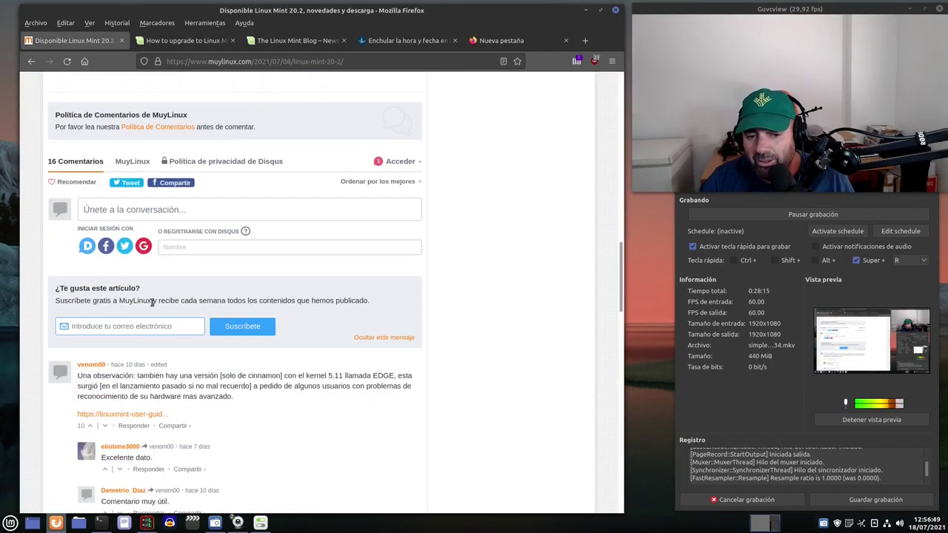
scroll(152, 304, "up", 2)
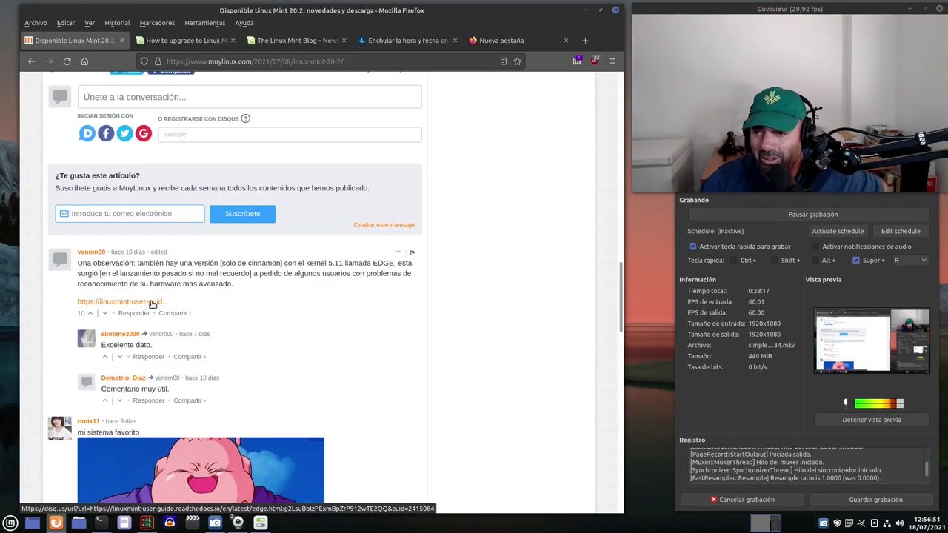
scroll(153, 304, "down", 5)
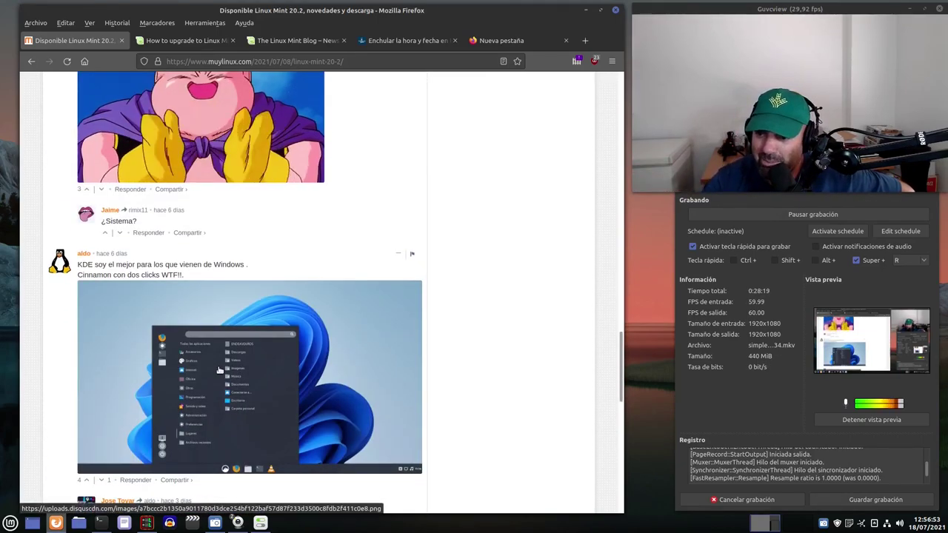
scroll(219, 370, "down", 3)
scroll(219, 370, "down", 6)
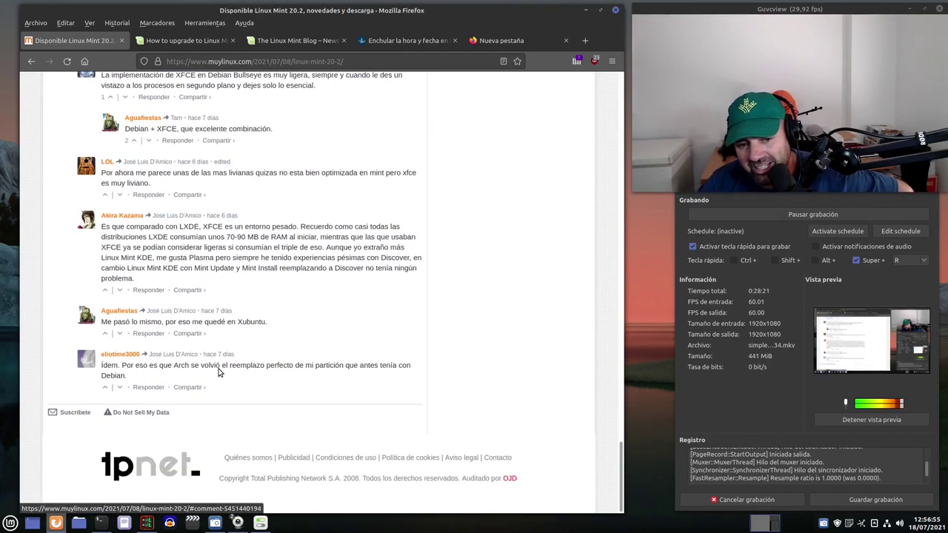
scroll(266, 381, "up", 8)
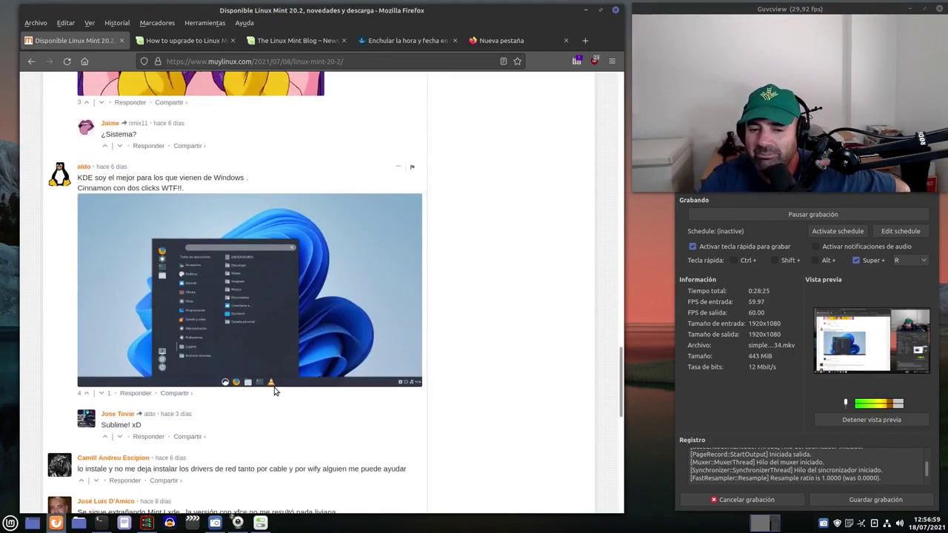
scroll(274, 391, "up", 15)
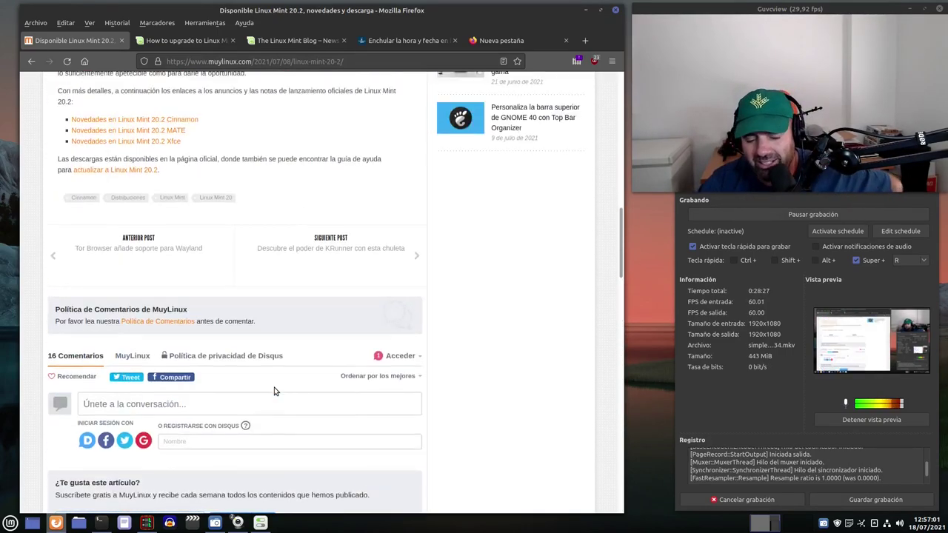
scroll(274, 391, "up", 3)
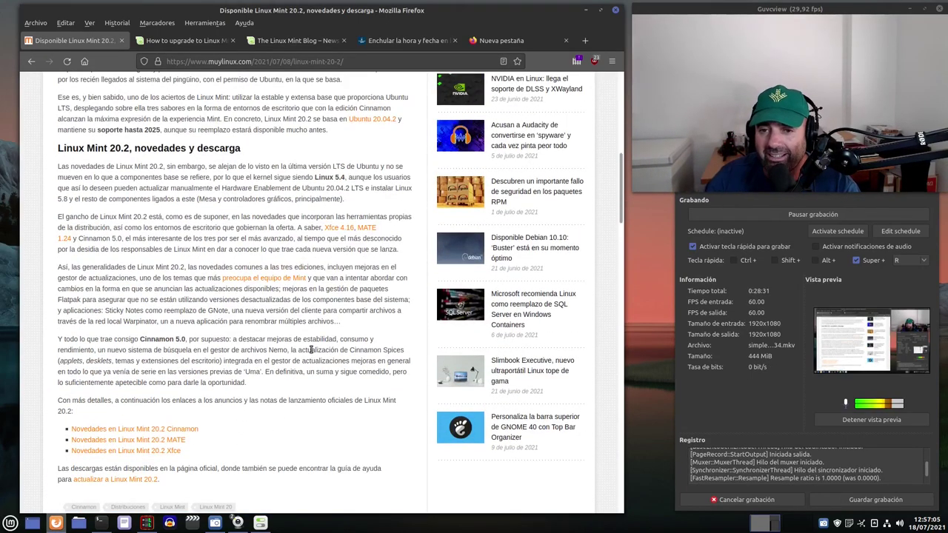
scroll(250, 403, "up", 10)
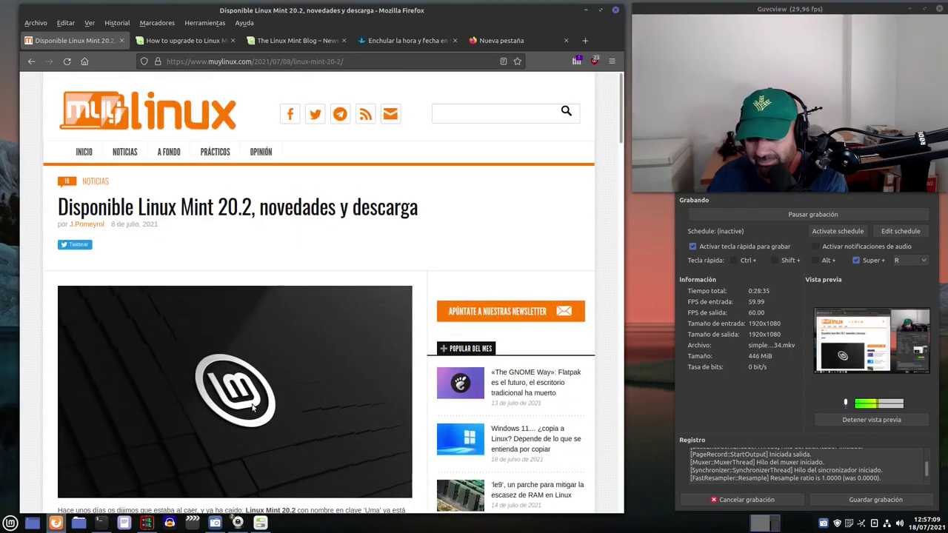
Load archlinux.org in the blank browser tab
left_click(496, 42)
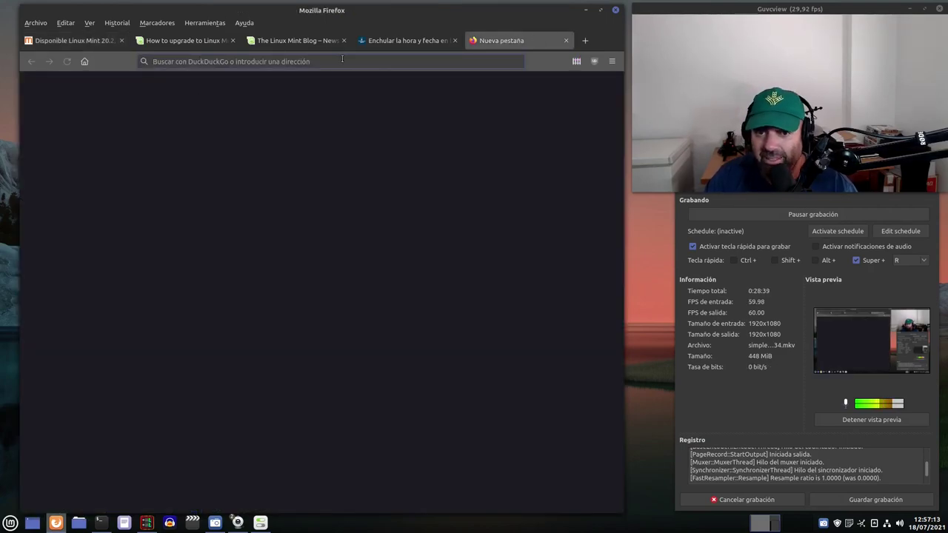
left_click(342, 60)
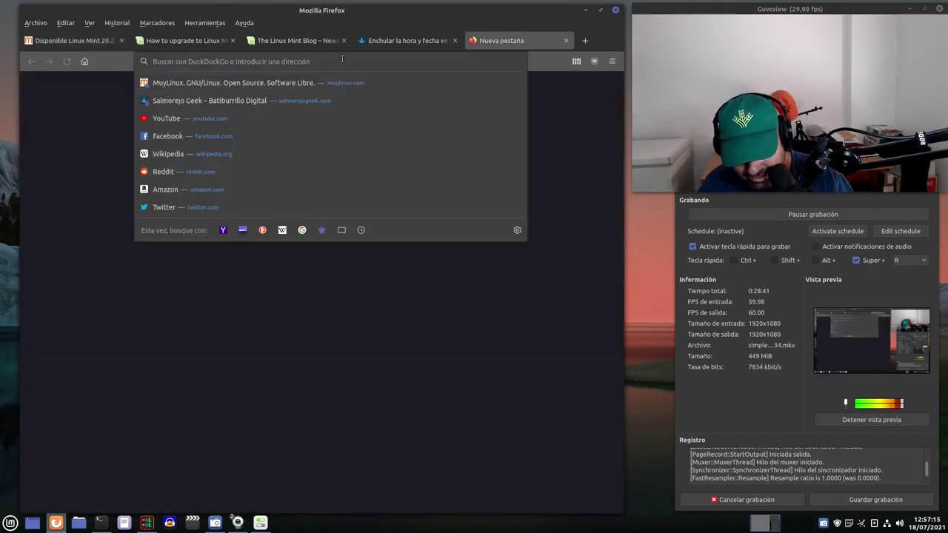
type("archlinux.o")
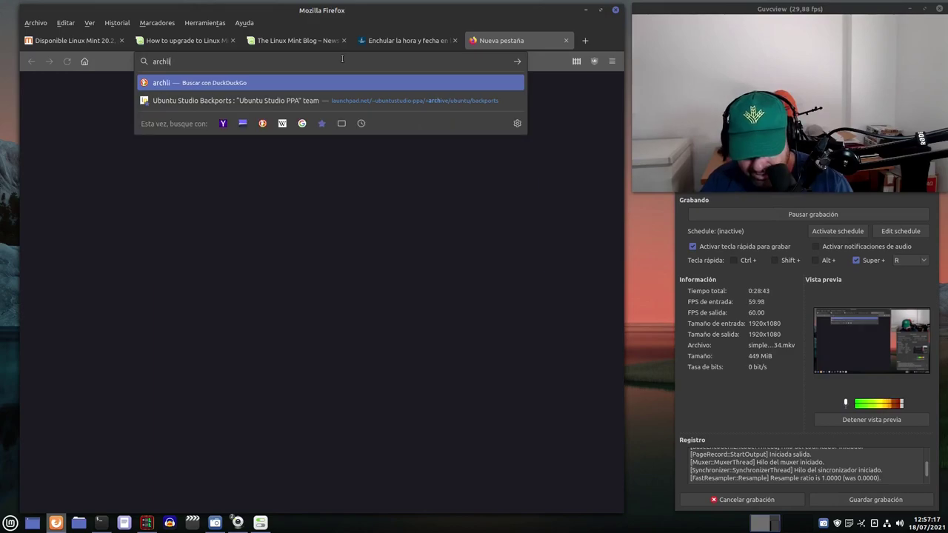
type("rg")
key("Return")
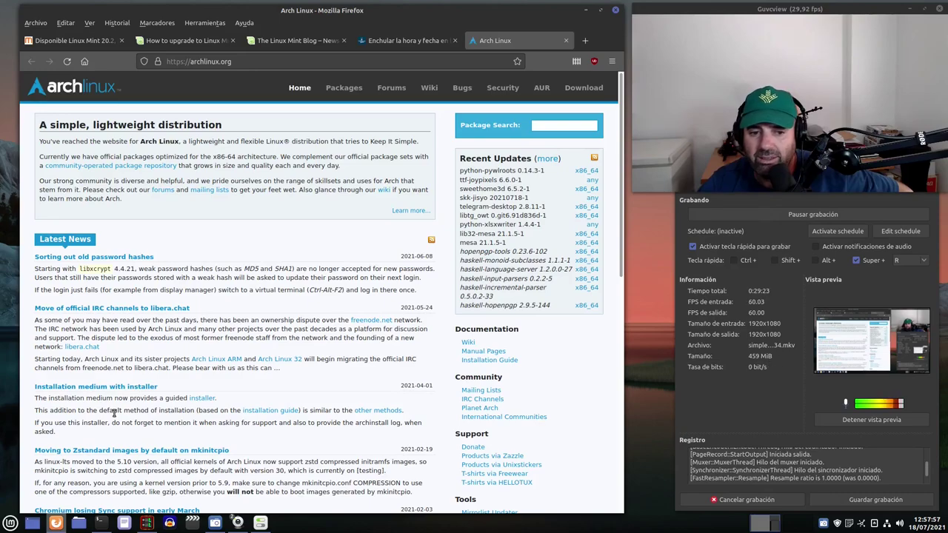
Look through the Latest News and Older News entries on the Arch Linux home page
scroll(160, 366, "down", 3)
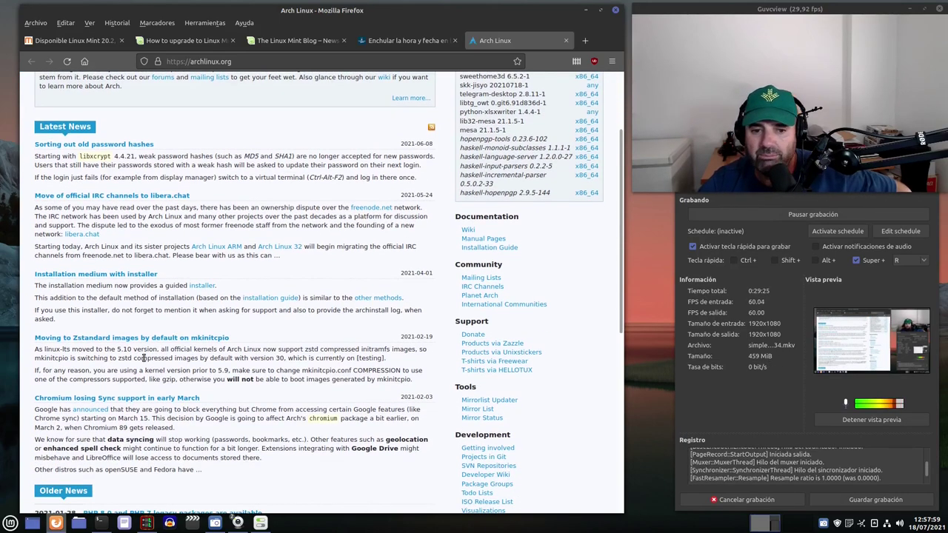
scroll(143, 358, "down", 3)
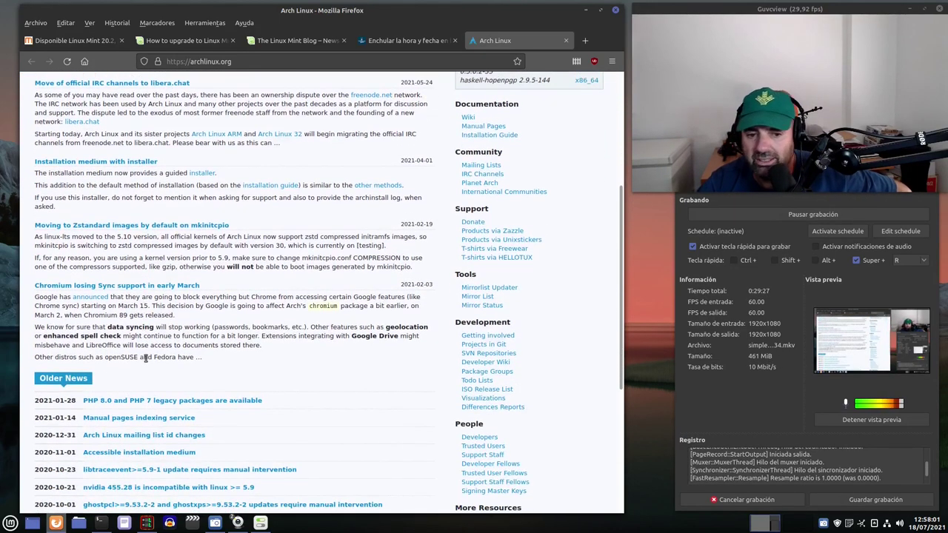
scroll(217, 355, "up", 3)
scroll(217, 356, "down", 3)
scroll(230, 378, "down", 2)
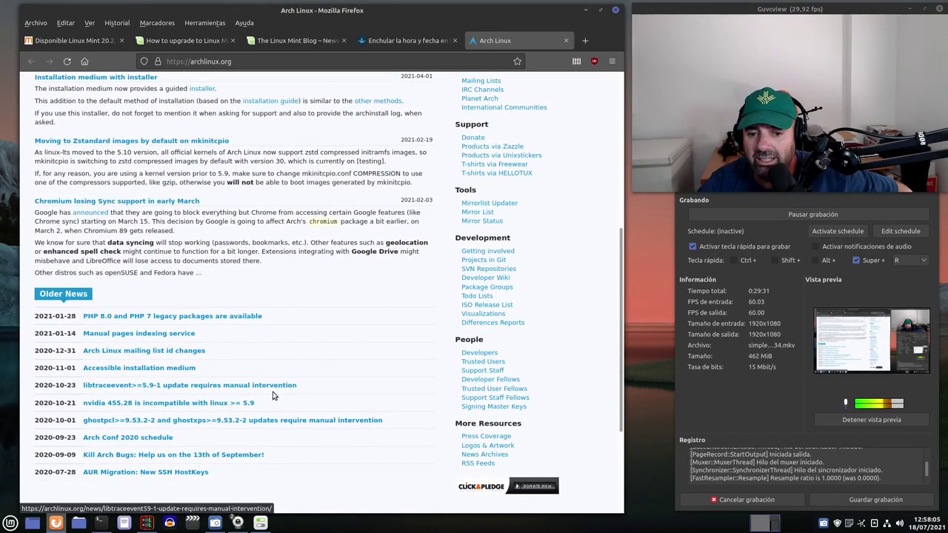
scroll(291, 399, "up", 7)
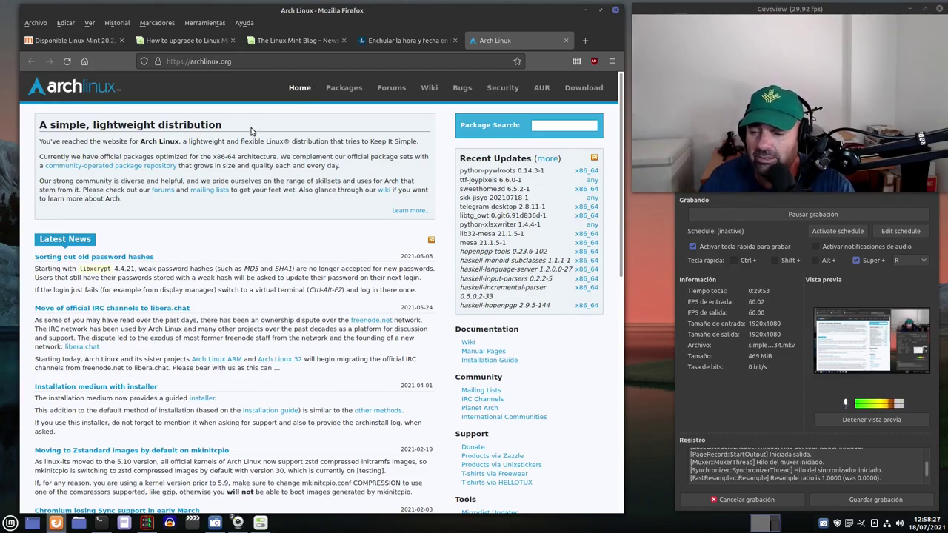
Load linuxmint.com in the same tab and look over the editions and news posts on its main page
left_click(255, 62)
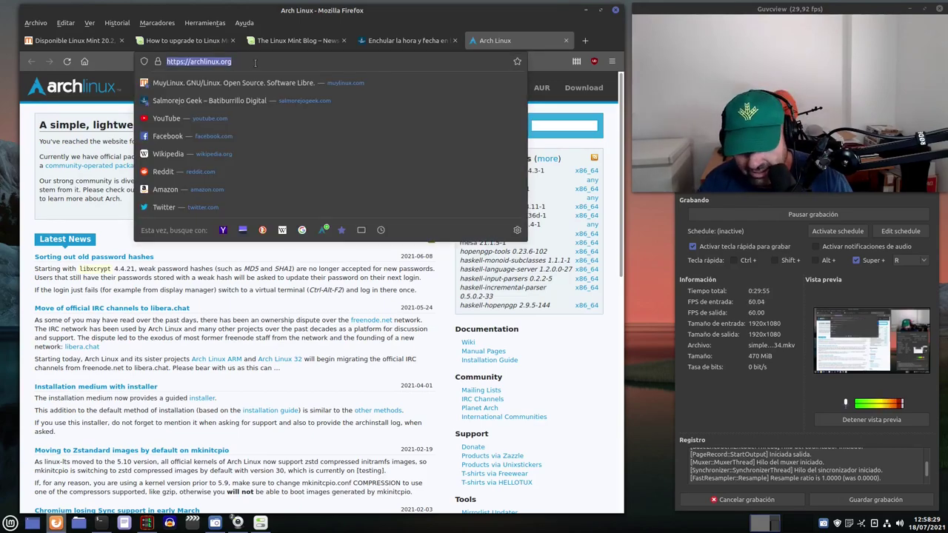
type("linuxmint")
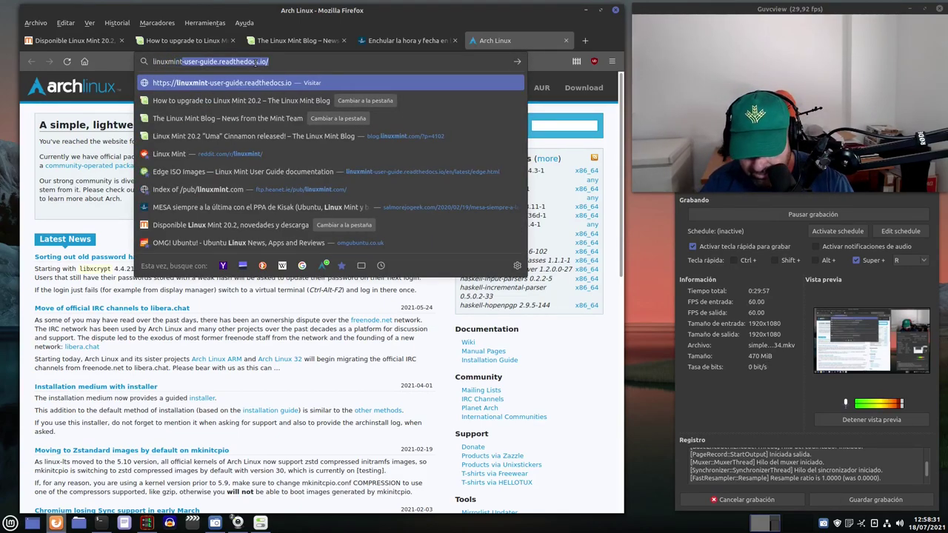
type(".com")
key("Return")
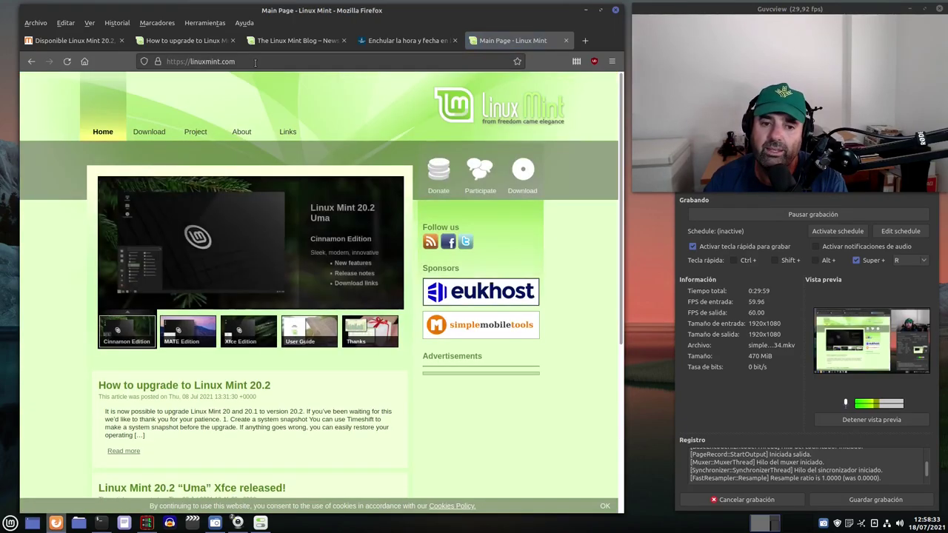
scroll(45, 244, "down", 2)
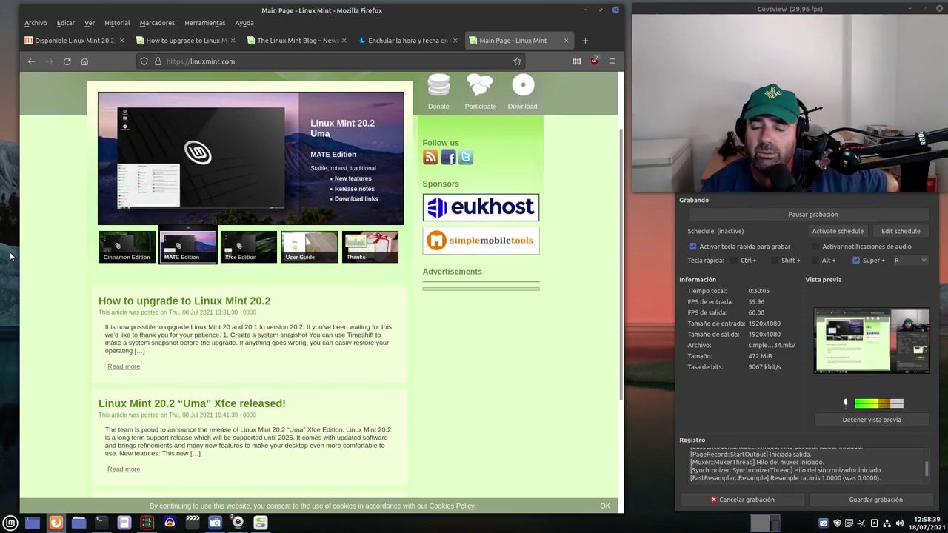
scroll(86, 349, "down", 3)
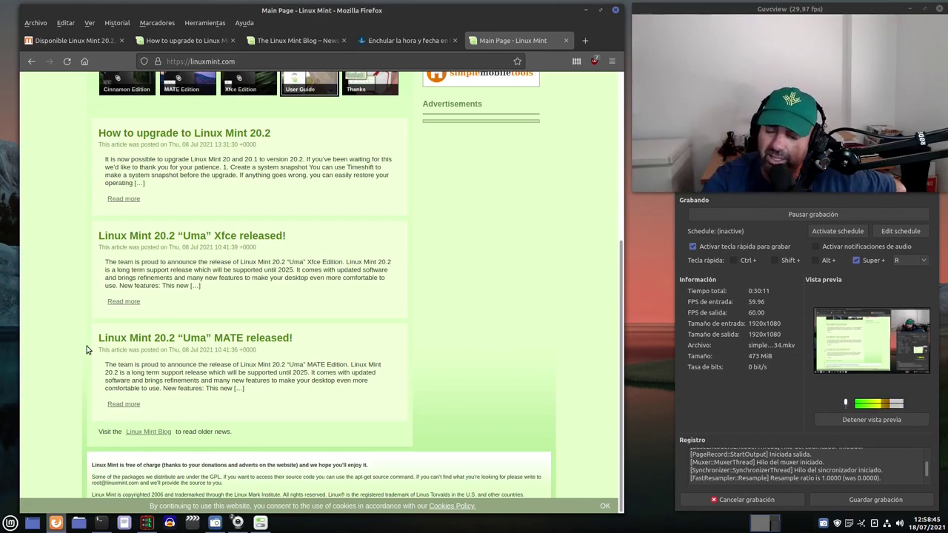
scroll(145, 361, "up", 5)
Open the "How to upgrade to Linux Mint 20.2" post and read through its upgrade steps and commonly asked questions
left_click(200, 331)
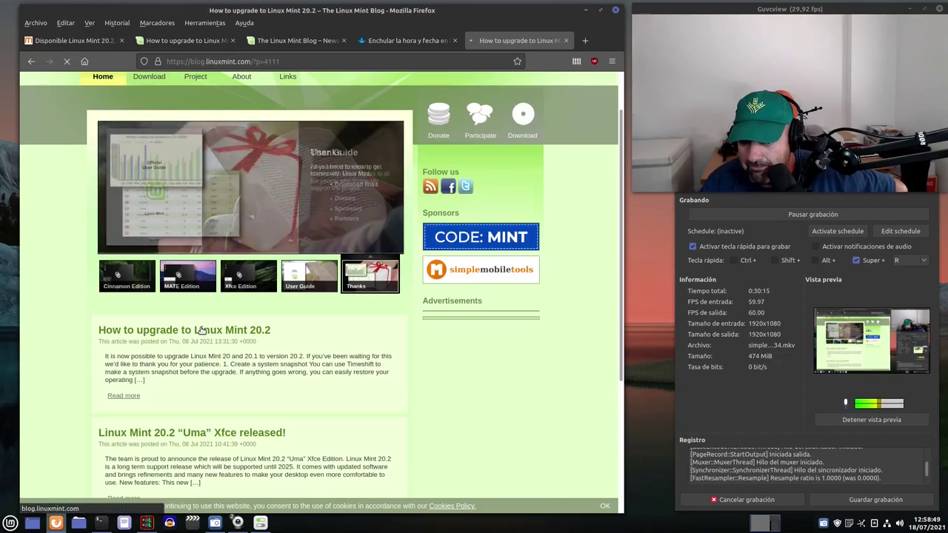
scroll(311, 306, "down", 3)
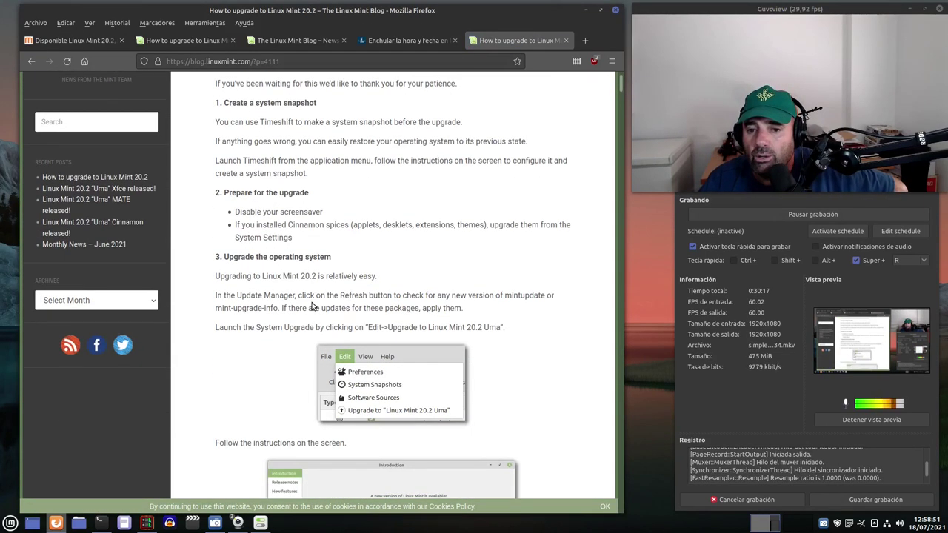
scroll(311, 306, "up", 3)
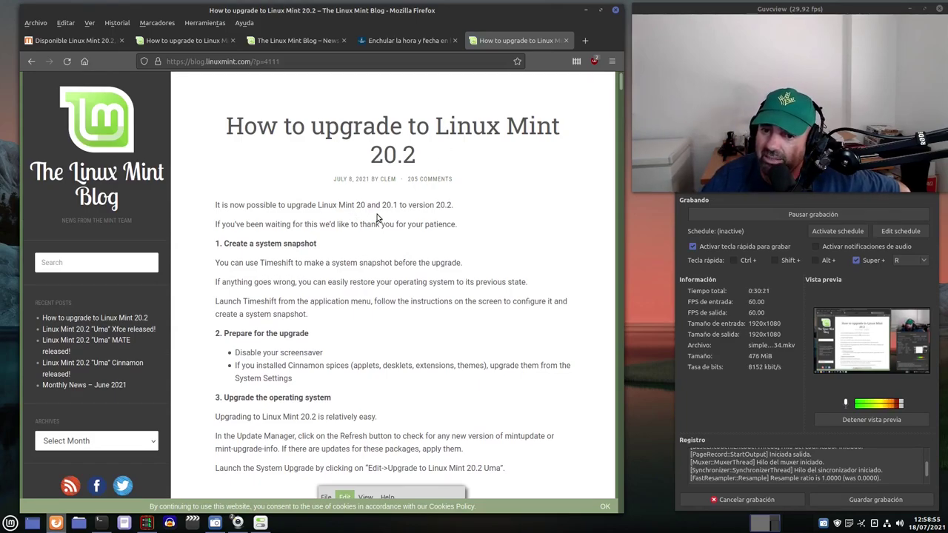
scroll(409, 323, "down", 5)
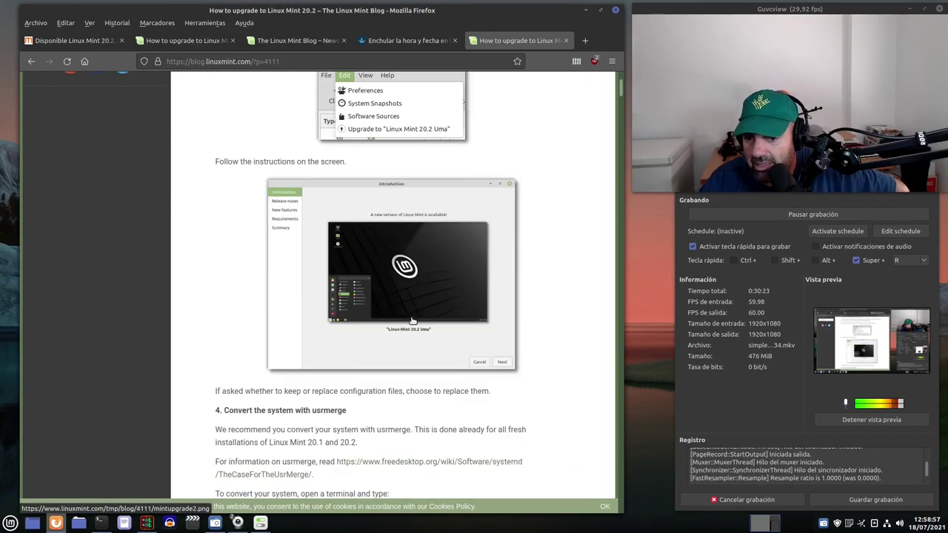
scroll(412, 321, "down", 2)
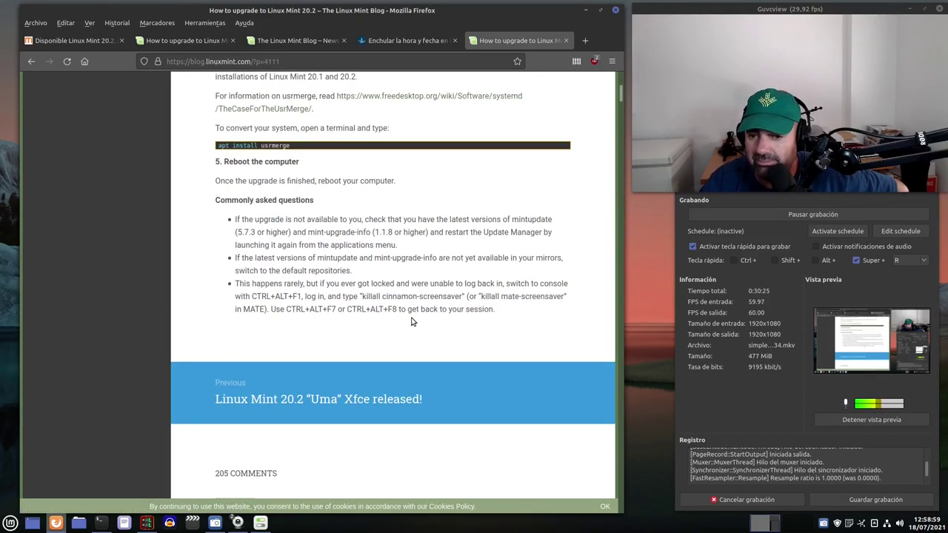
Return from the upgrade post to the Linux Mint main page and look over its banner links and news posts
scroll(412, 321, "up", 3)
scroll(412, 322, "up", 8)
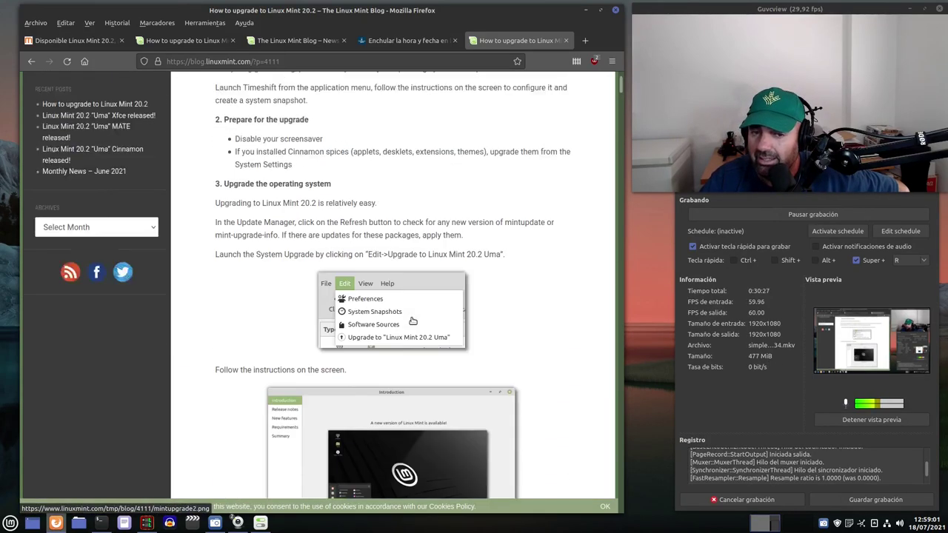
left_click(29, 62)
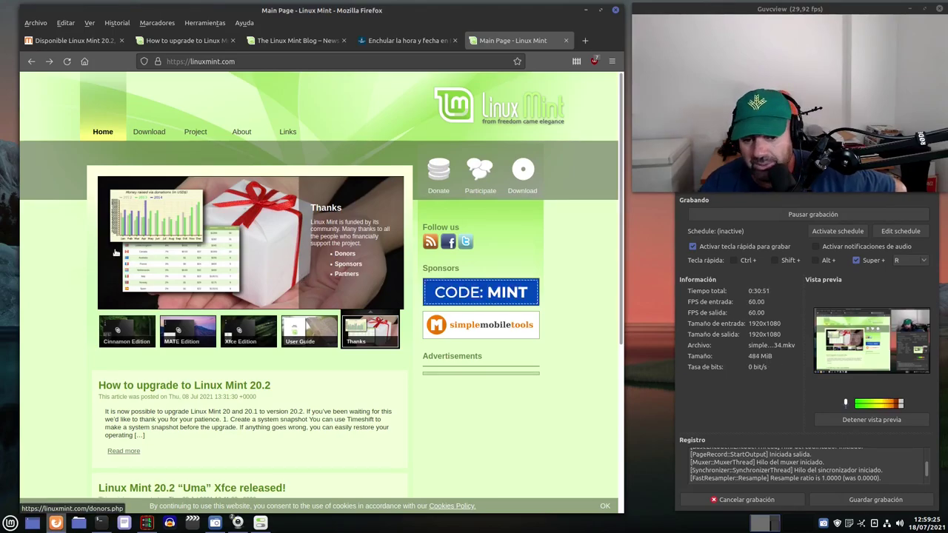
scroll(81, 252, "down", 3)
scroll(74, 248, "up", 2)
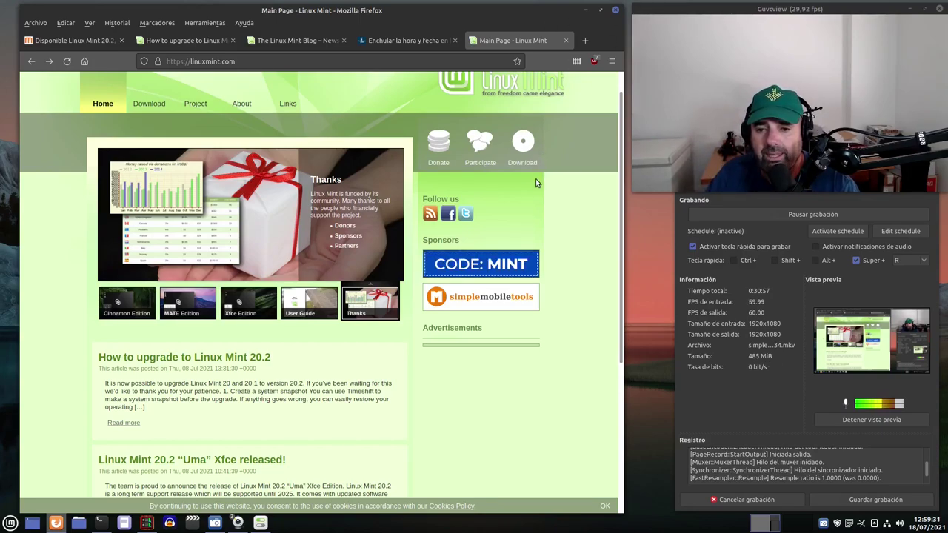
scroll(374, 391, "down", 5)
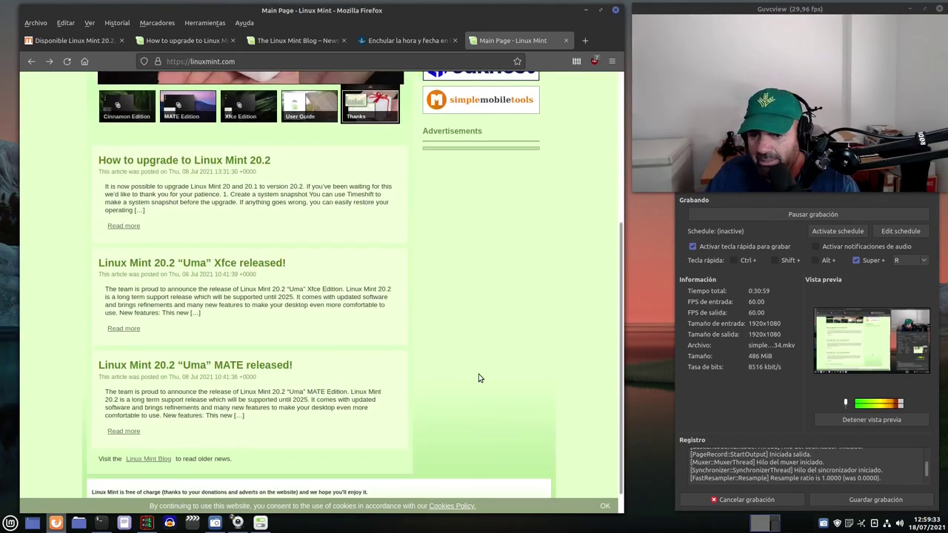
Minimize the browser and look through the applications listed in the Mint menu's categories, from Accesorios to Lugares, closing the menu at the end
left_click(586, 11)
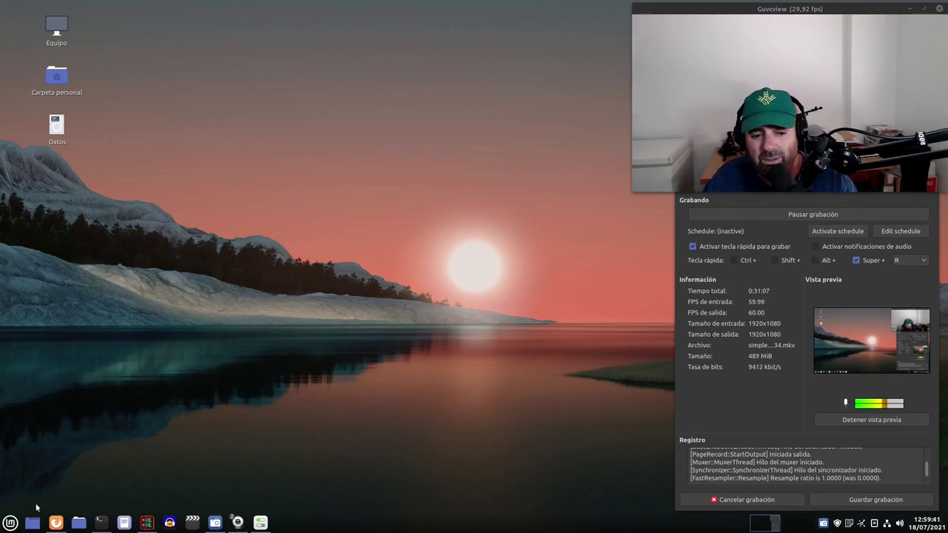
left_click(11, 523)
mouse_move(96, 331)
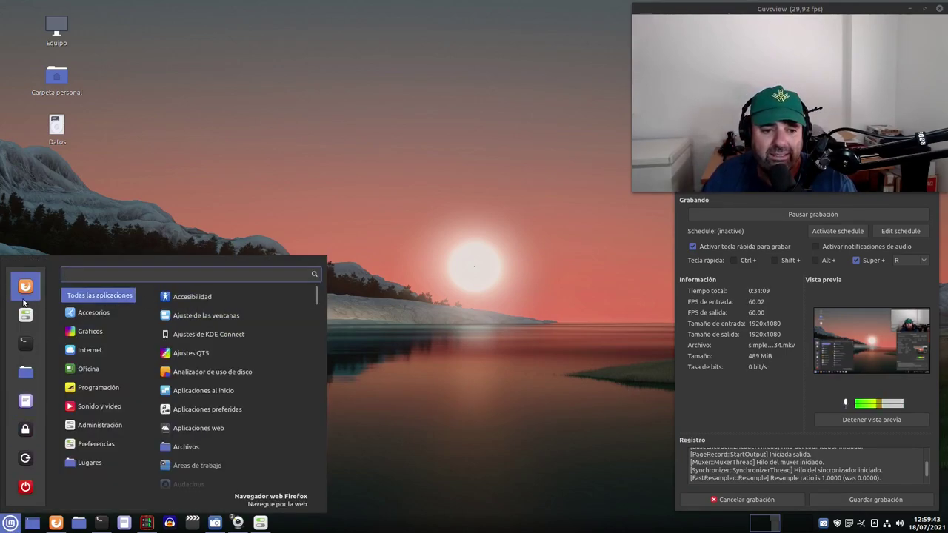
mouse_move(103, 312)
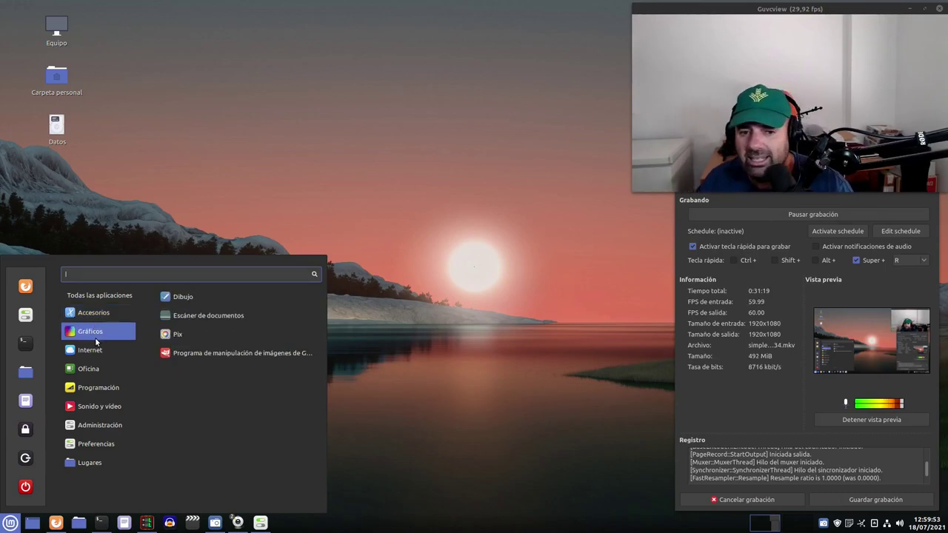
mouse_move(98, 355)
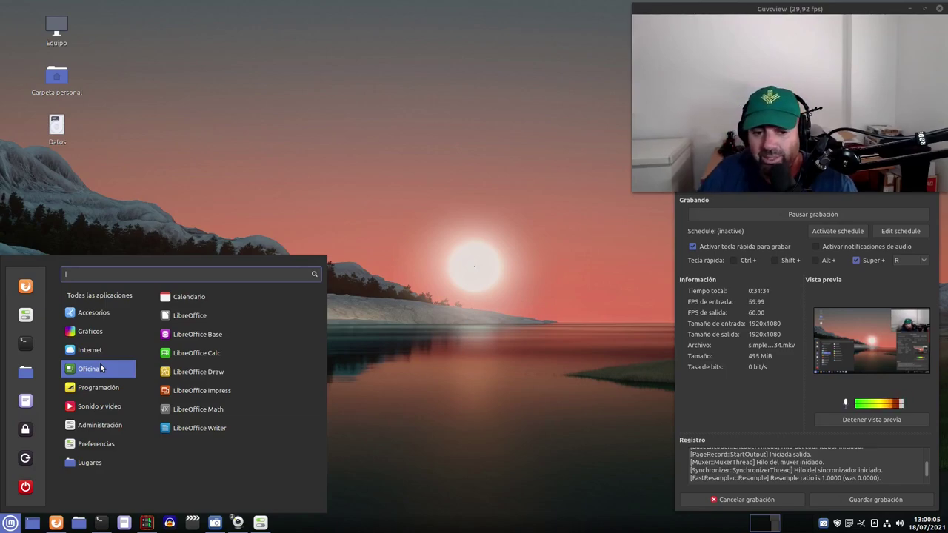
mouse_move(105, 388)
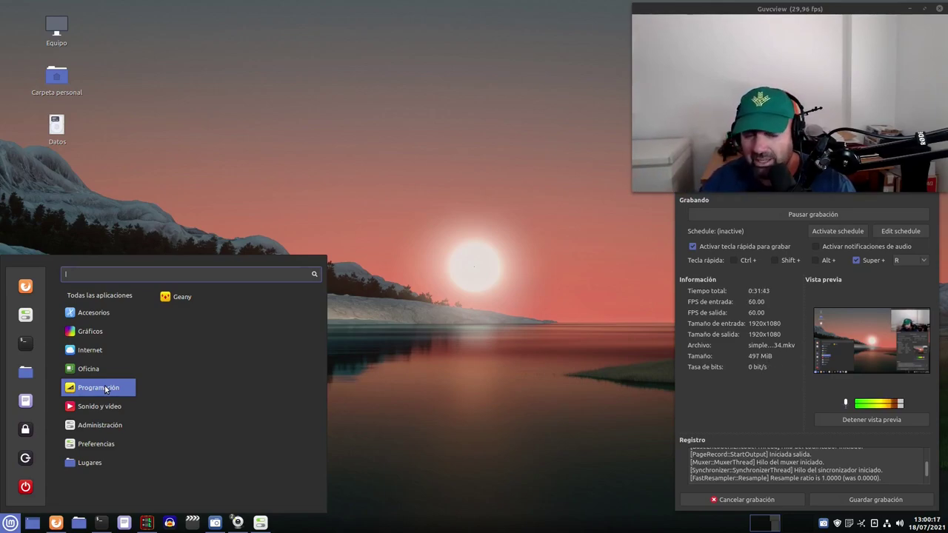
mouse_move(96, 408)
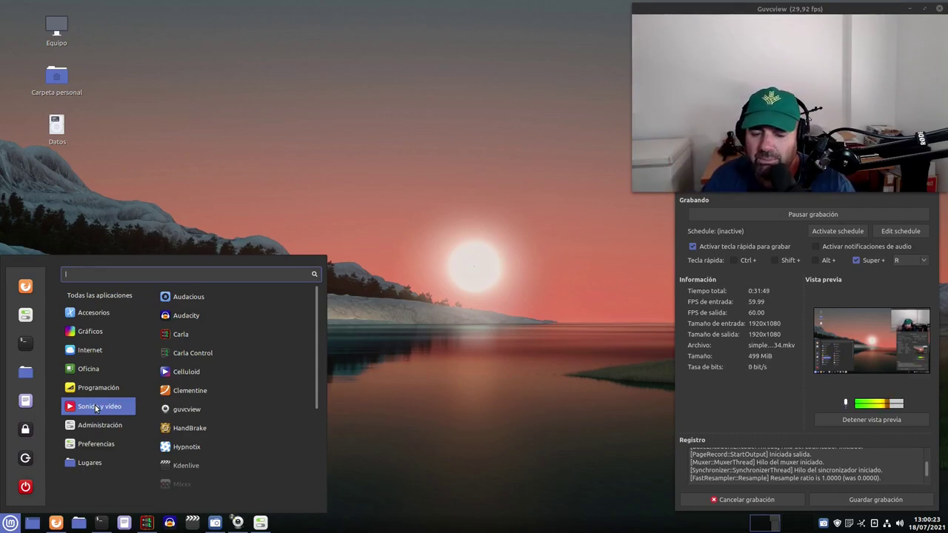
scroll(216, 409, "down", 3)
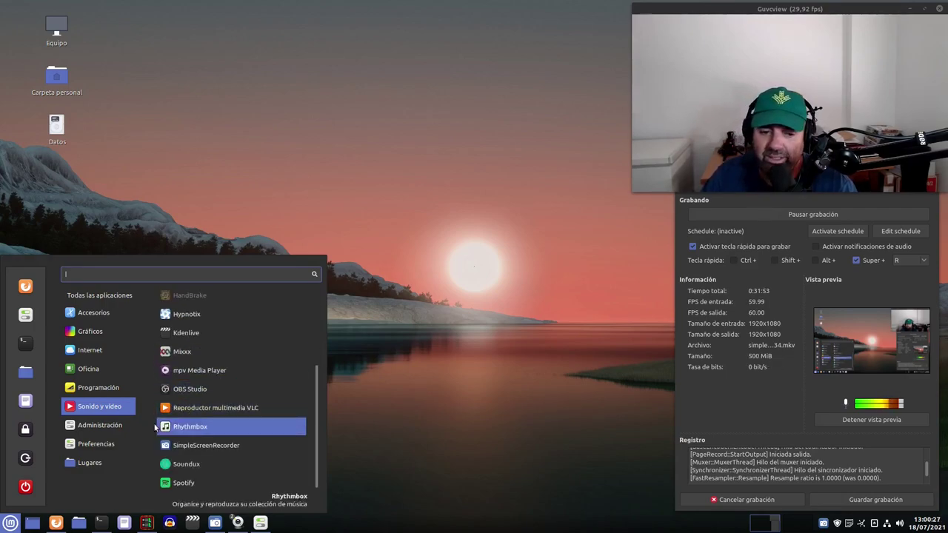
mouse_move(101, 432)
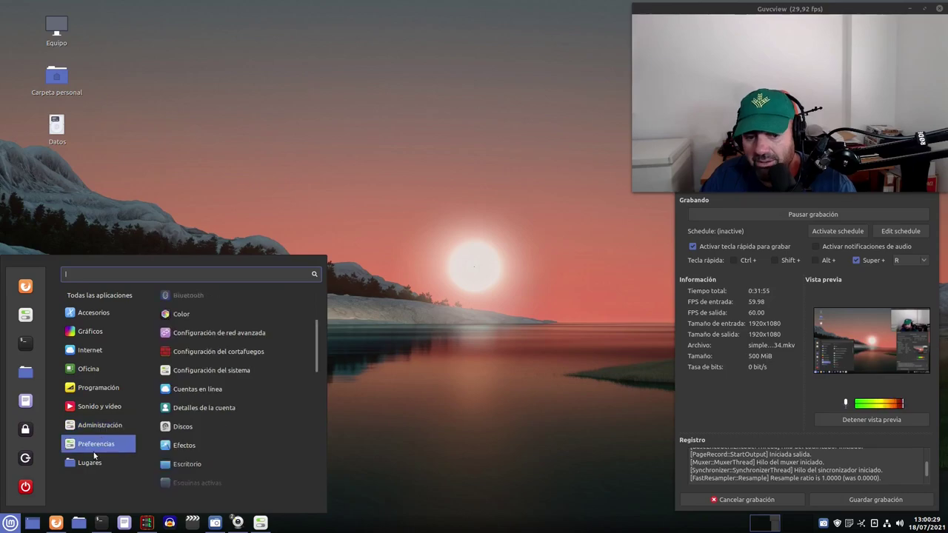
mouse_move(97, 462)
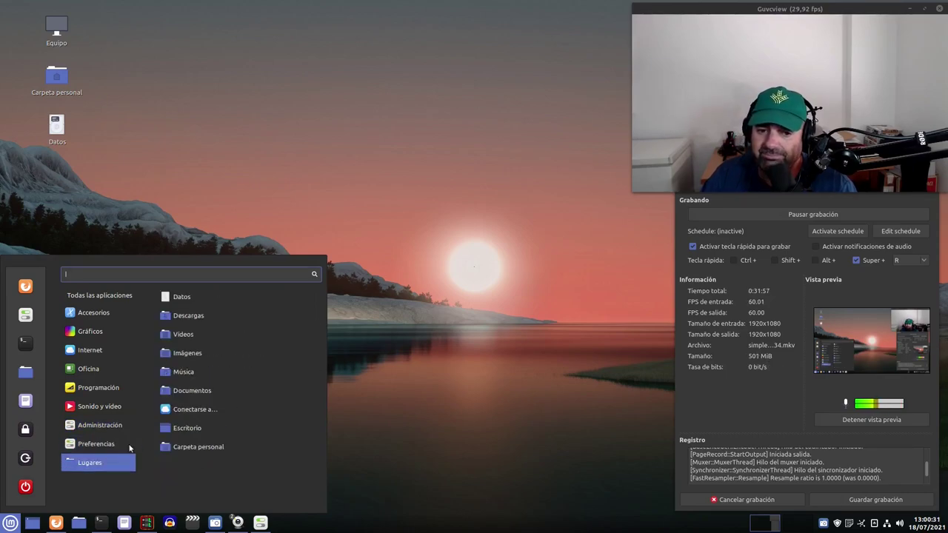
left_click(529, 325)
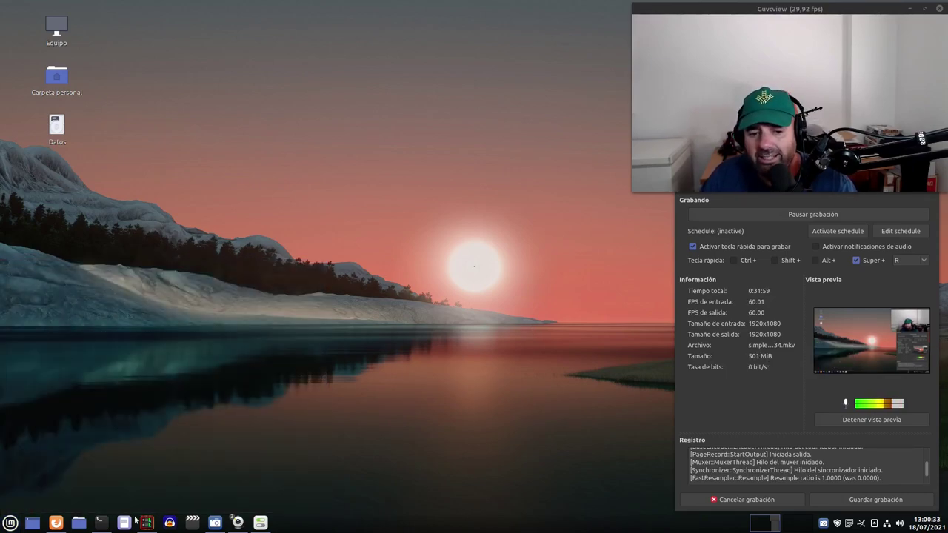
Bring up the terminal and reposition its window on the desktop to review the neofetch and OpenGL version output
left_click(101, 523)
left_click_drag(402, 101, 373, 127)
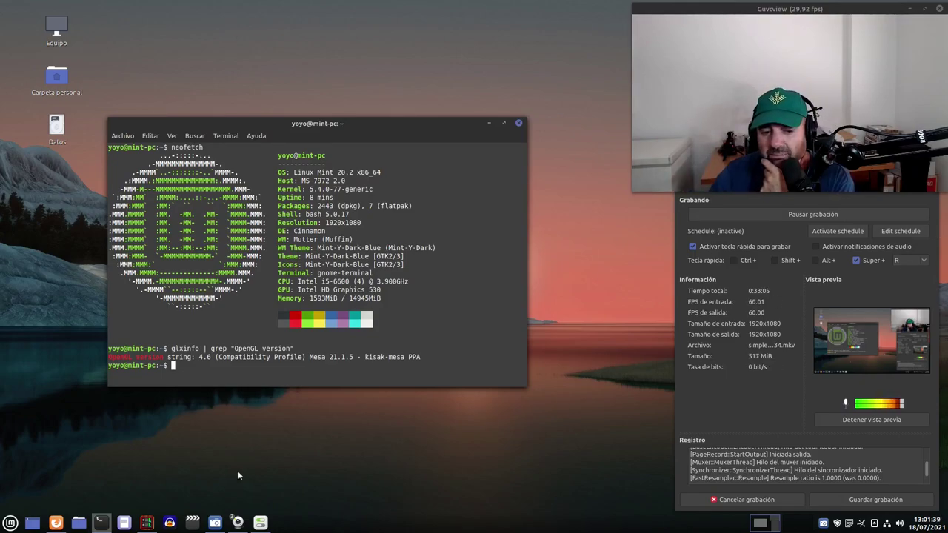
Switch back to Firefox and show the already open Salmorejo Geek article "Enchular la hora y fecha en la bandeja del sistema en Cinnamon (Linux)"
left_click(55, 523)
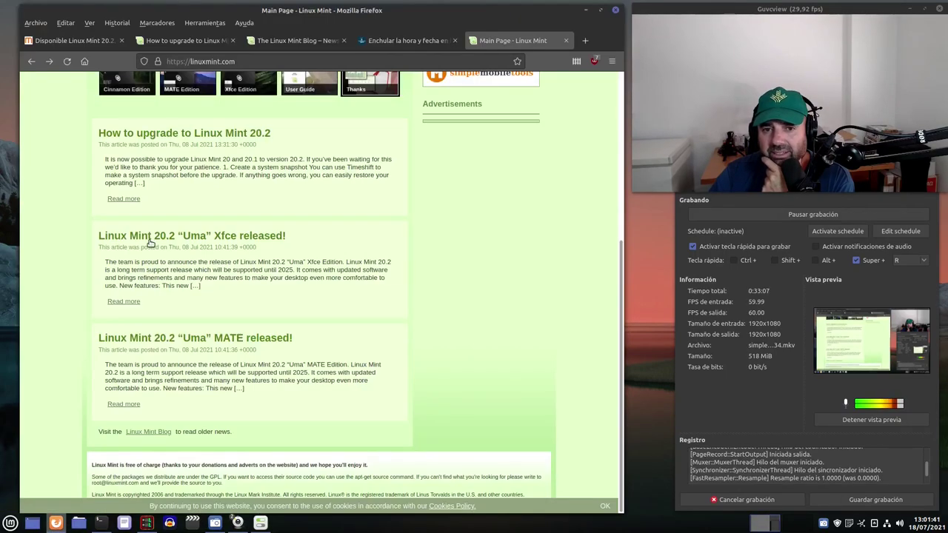
scroll(249, 243, "up", 5)
left_click(396, 40)
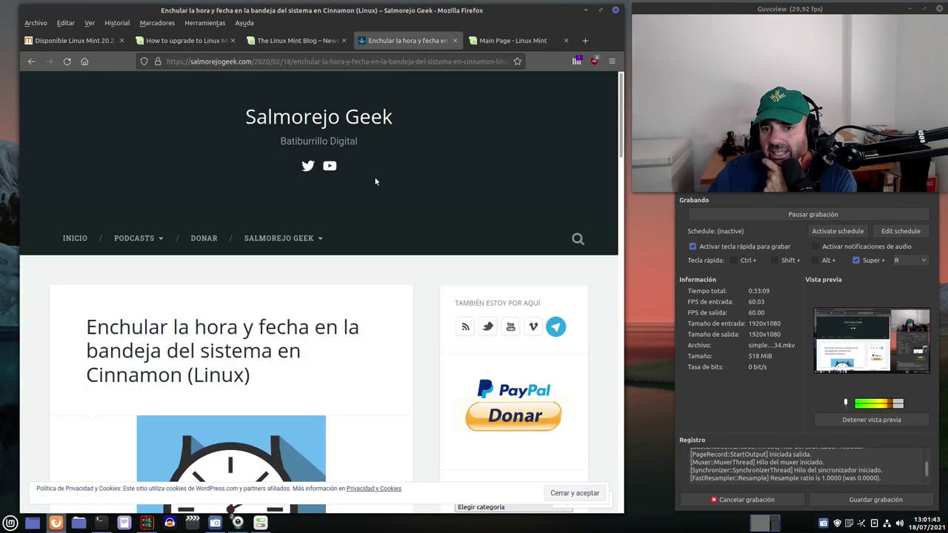